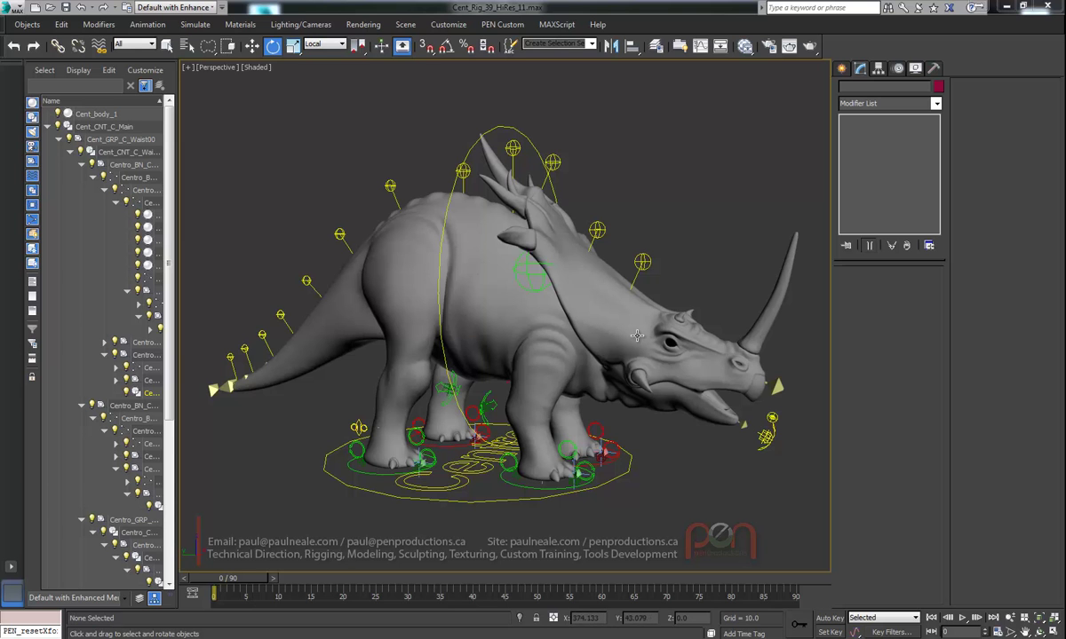
middle_click_drag(596, 311, 567, 322, "alt")
middle_click_drag(356, 252, 400, 315, "alt")
middle_click_drag(419, 241, 482, 297, "alt")
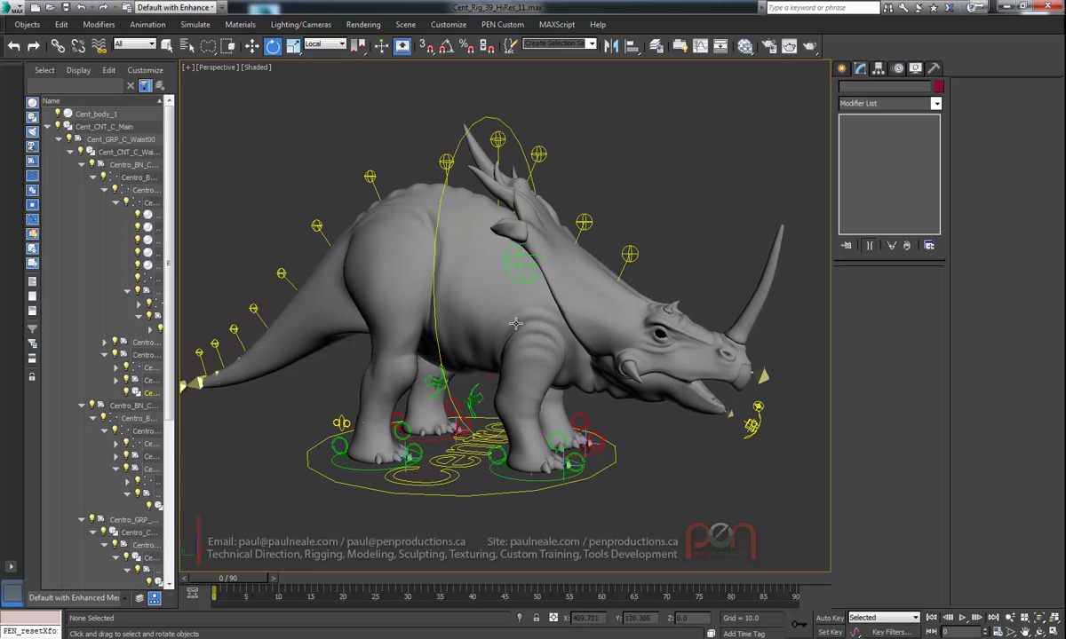
middle_click_drag(470, 305, 494, 309, "alt")
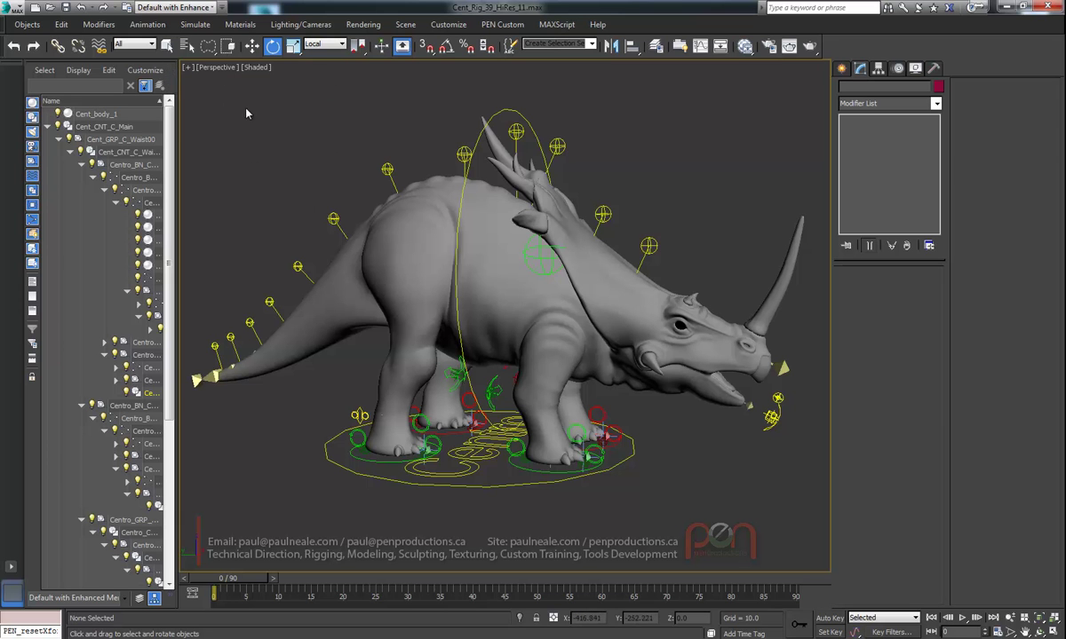
- Undock the Scene Explorer and close it to enlarge the viewport
left_click_drag(172, 64, 357, 158)
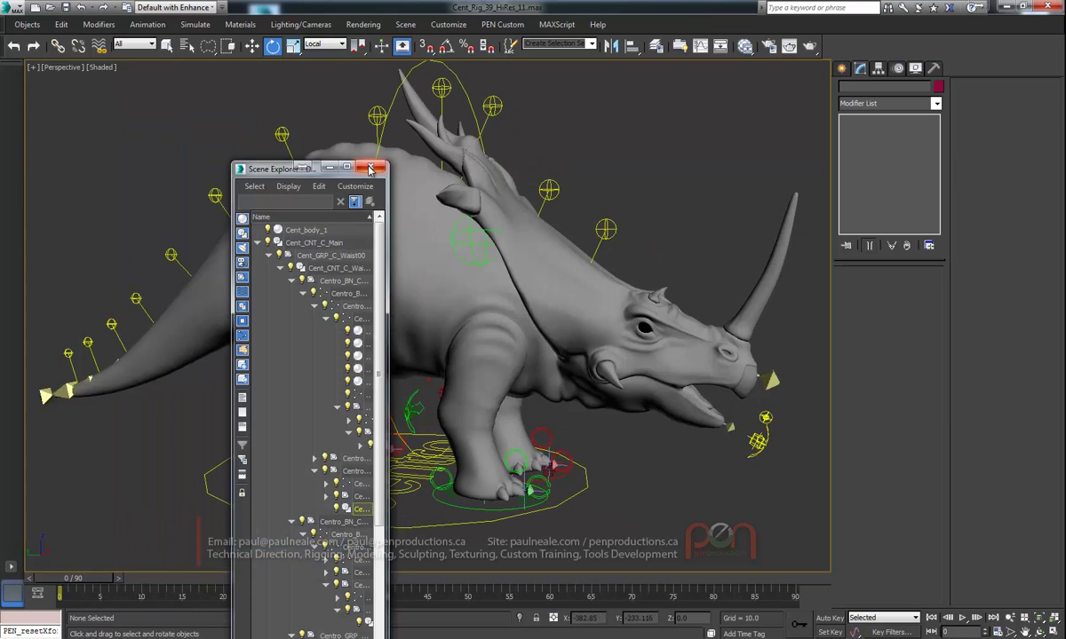
left_click(366, 166)
middle_click_drag(517, 261, 501, 241, "alt")
- Select the creature's body mesh and display it with edged faces, framing the hind thigh
left_click(352, 269)
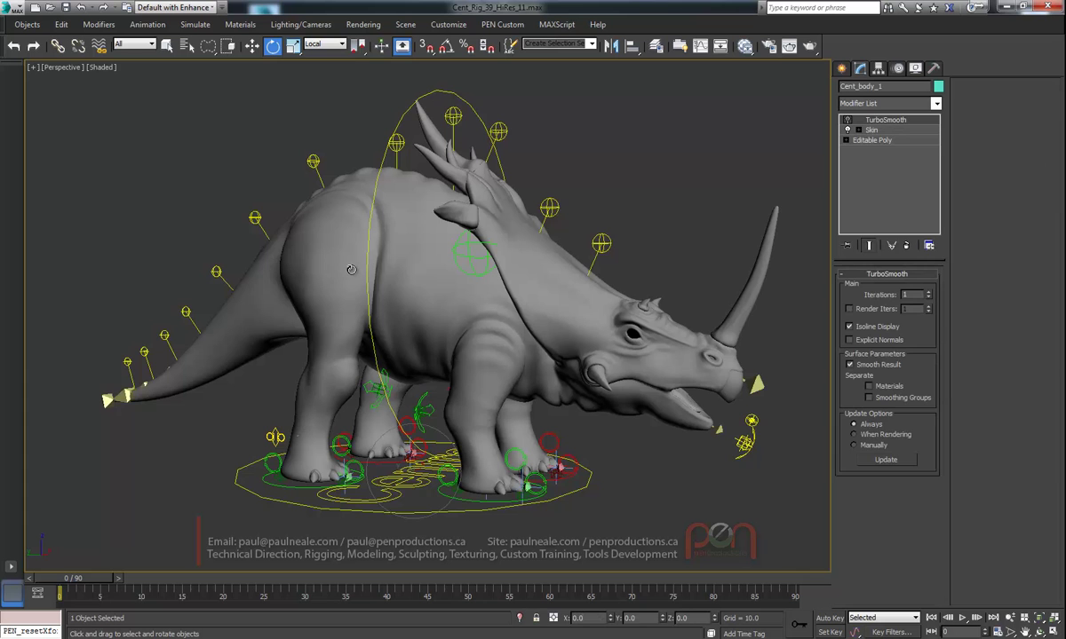
middle_click_drag(537, 255, 523, 277, "alt")
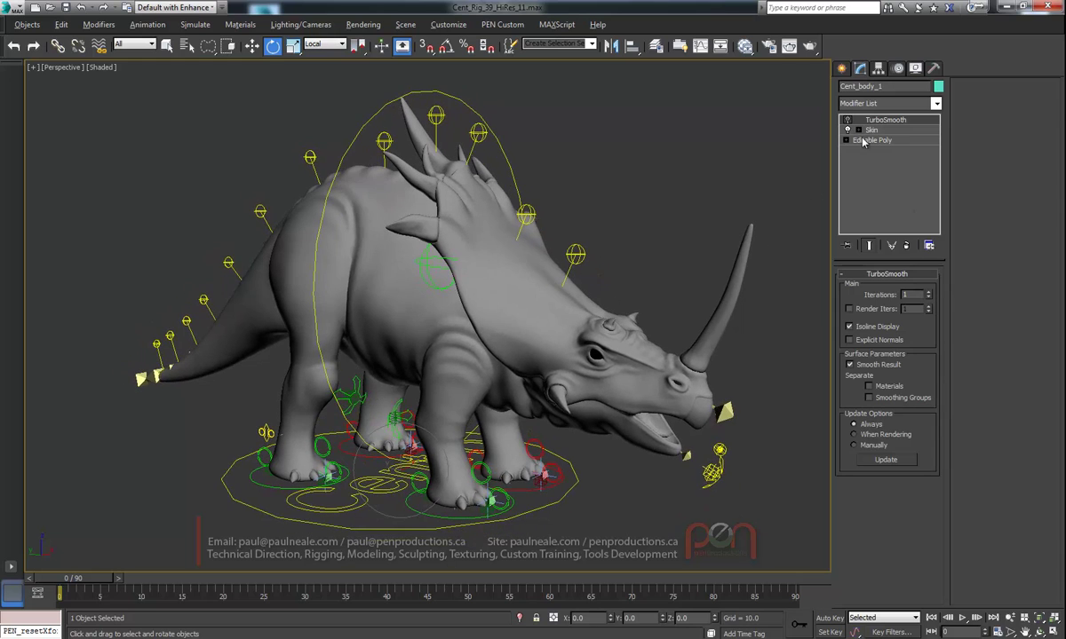
mouse_move(525, 280)
middle_mouse_down("alt")
mouse_move(623, 277)
mouse_move(587, 294)
mouse_move(519, 281)
mouse_move(539, 265)
mouse_move(598, 303)
mouse_move(569, 297)
mouse_move(555, 320)
mouse_move(466, 313)
mouse_move(533, 298)
mouse_move(454, 278)
middle_mouse_up("alt")
key("F4")
scroll(598, 302, "up", 4)
scroll(598, 303, "down", 3)
middle_click_drag(301, 286, 479, 262, "alt")
scroll(463, 280, "up", 5)
- Show the modeling ribbon with its Freeform tools and go to the body mesh's Editable Poly level
left_click(679, 46)
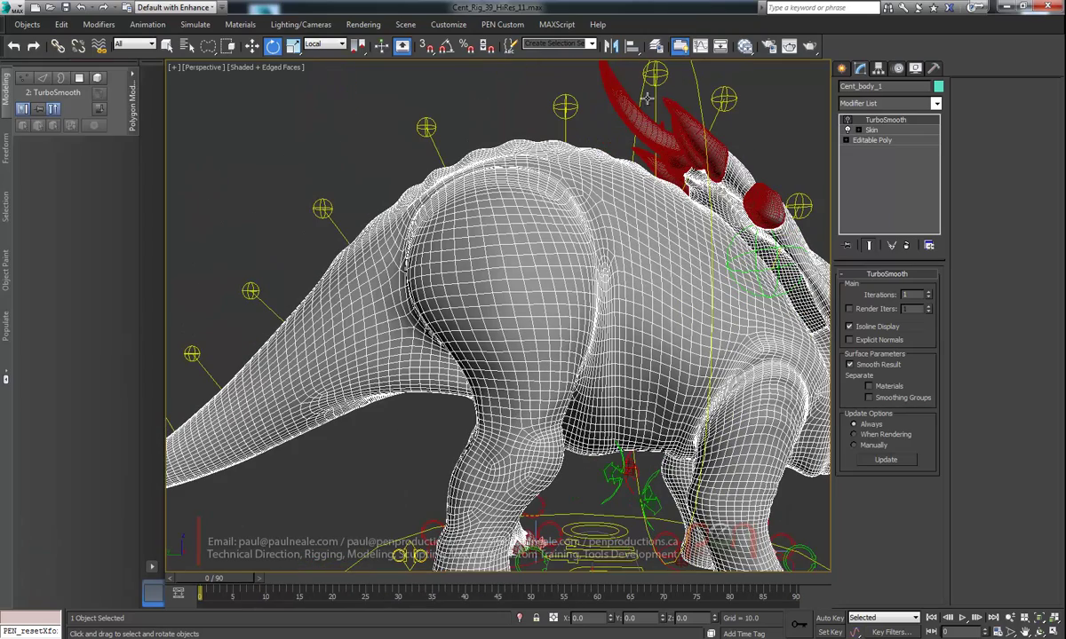
left_click(6, 149)
middle_click_drag(407, 258, 470, 261, "alt")
left_click(874, 141)
middle_click_drag(587, 240, 460, 185, "alt")
middle_click_drag(499, 220, 480, 211, "alt")
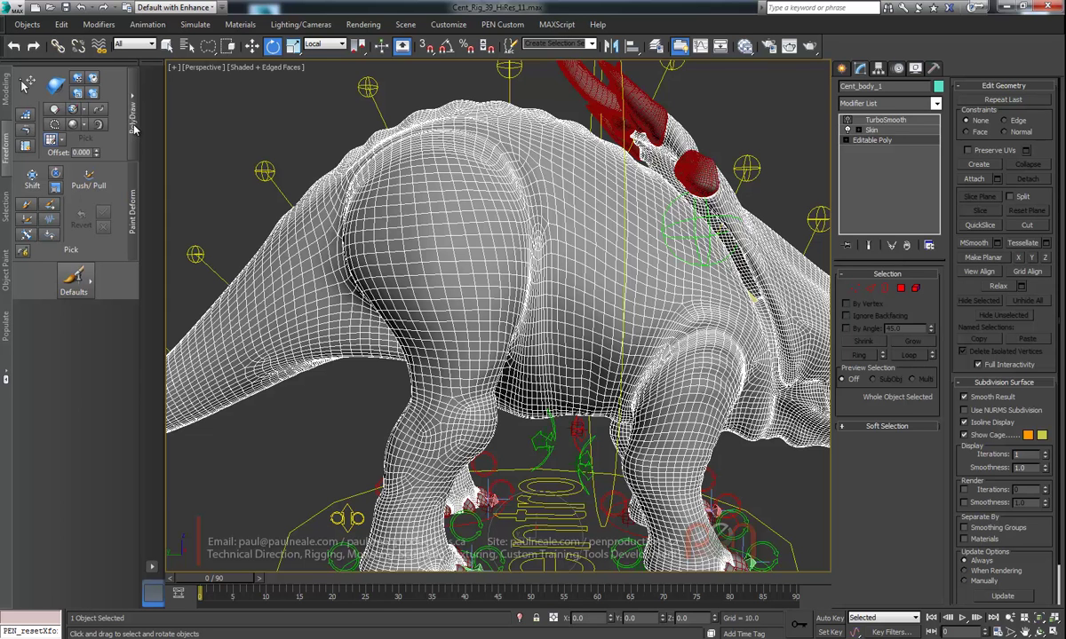
- Create a new empty PolyDraw object and rename it Thigh_Muscle
mouse_move(132, 125)
left_click(201, 108)
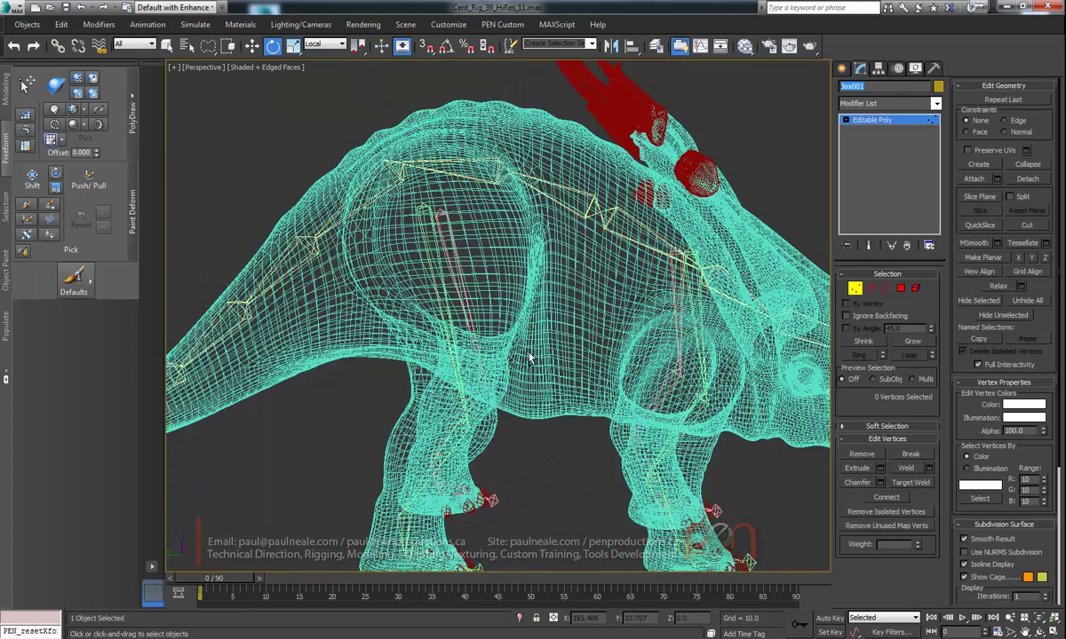
middle_click_drag(536, 342, 565, 320, "alt")
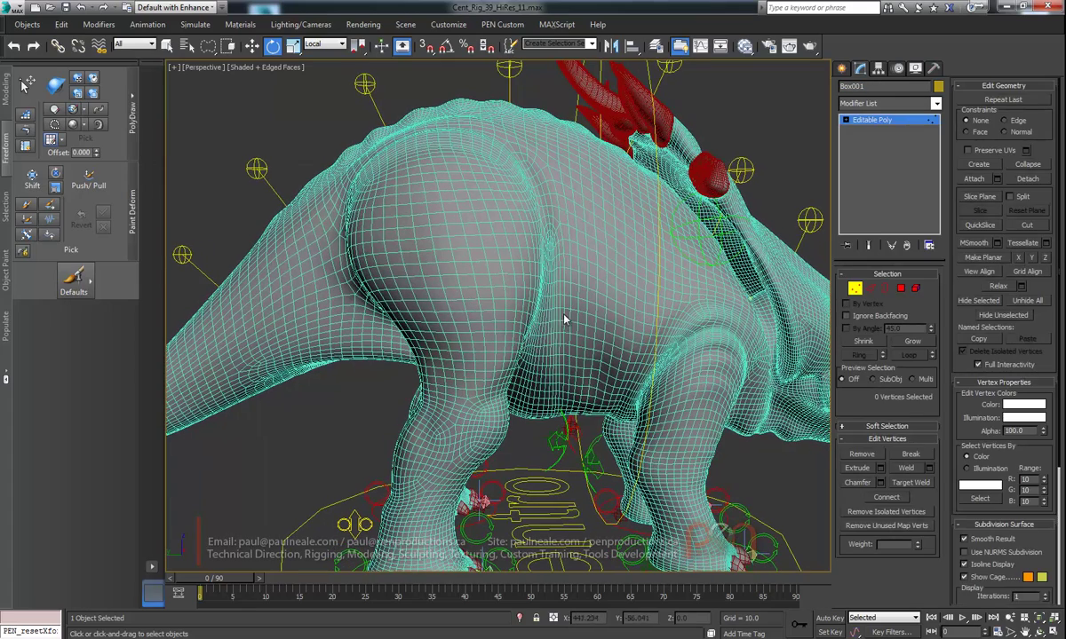
double_click(882, 87)
type("Thigh_Muscle")
mouse_move(627, 234)
middle_mouse_down("alt")
mouse_move(583, 235)
mouse_move(596, 254)
mouse_move(464, 223)
middle_mouse_up("alt")
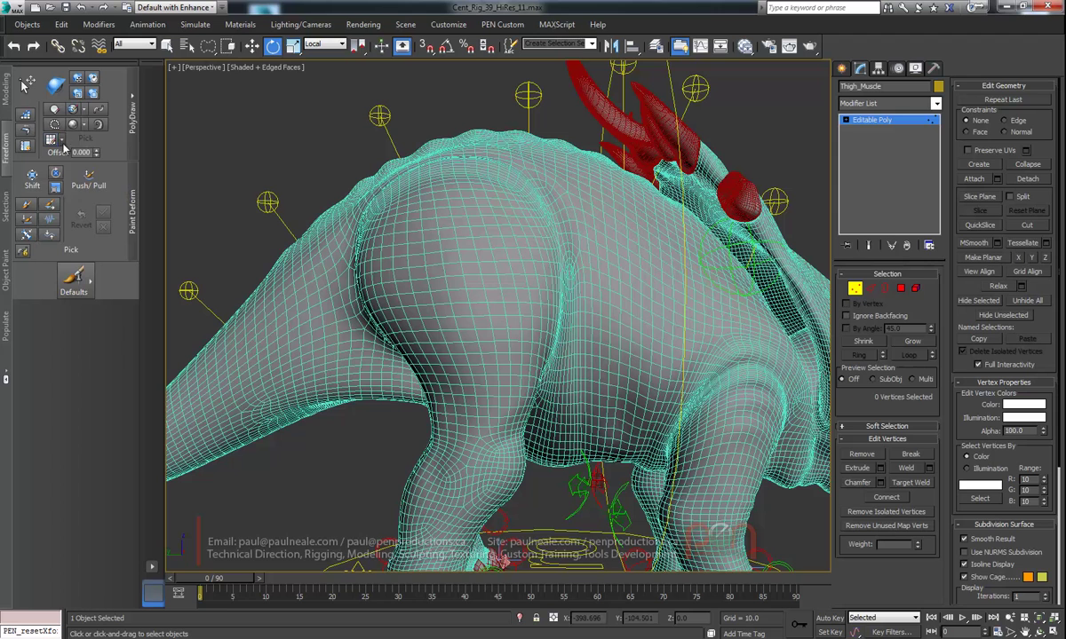
- Set PolyDraw to draw on a surface, pick Cent_body_1 as that surface, and set the offset to 0.200
left_click(59, 140)
left_click(85, 171)
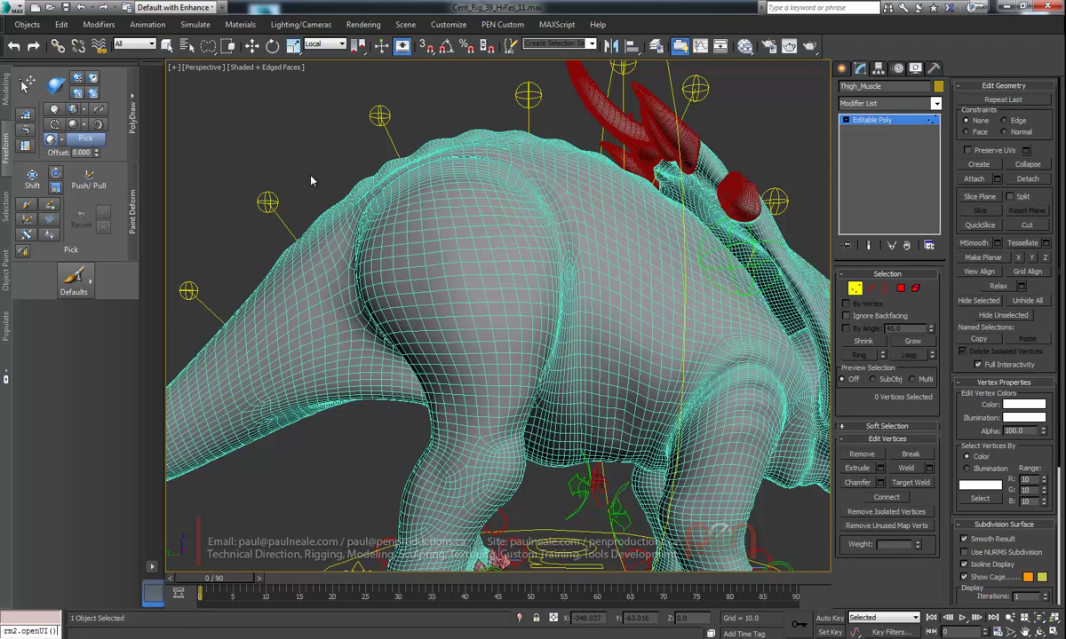
left_click(342, 204)
middle_click_drag(395, 218, 342, 200)
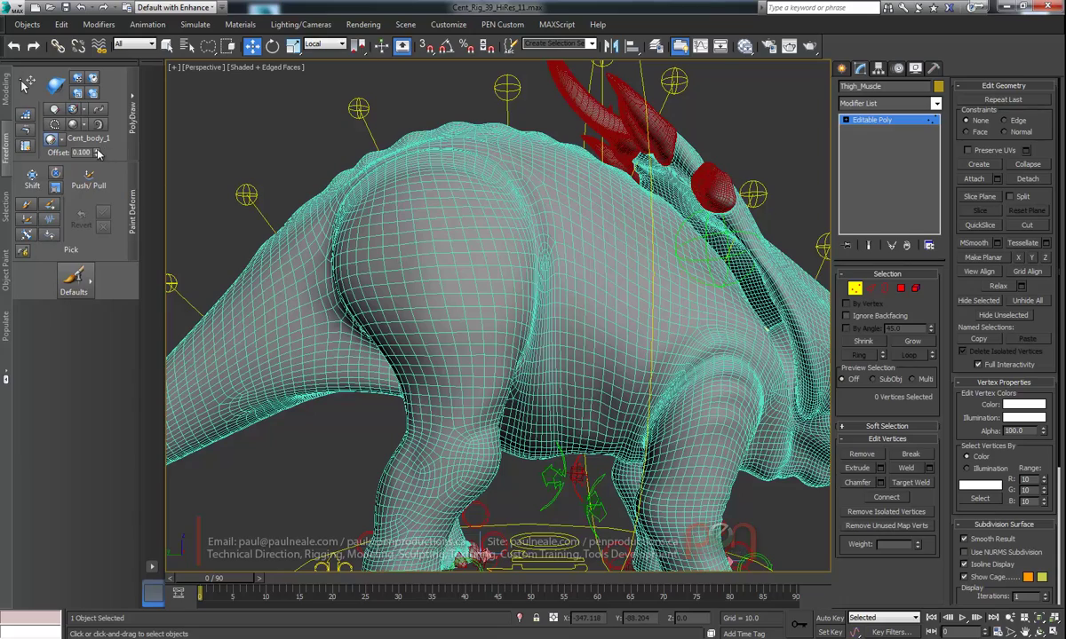
middle_click_drag(433, 211, 472, 159, "alt")
scroll(431, 222, "up", 2)
scroll(431, 222, "down", 1)
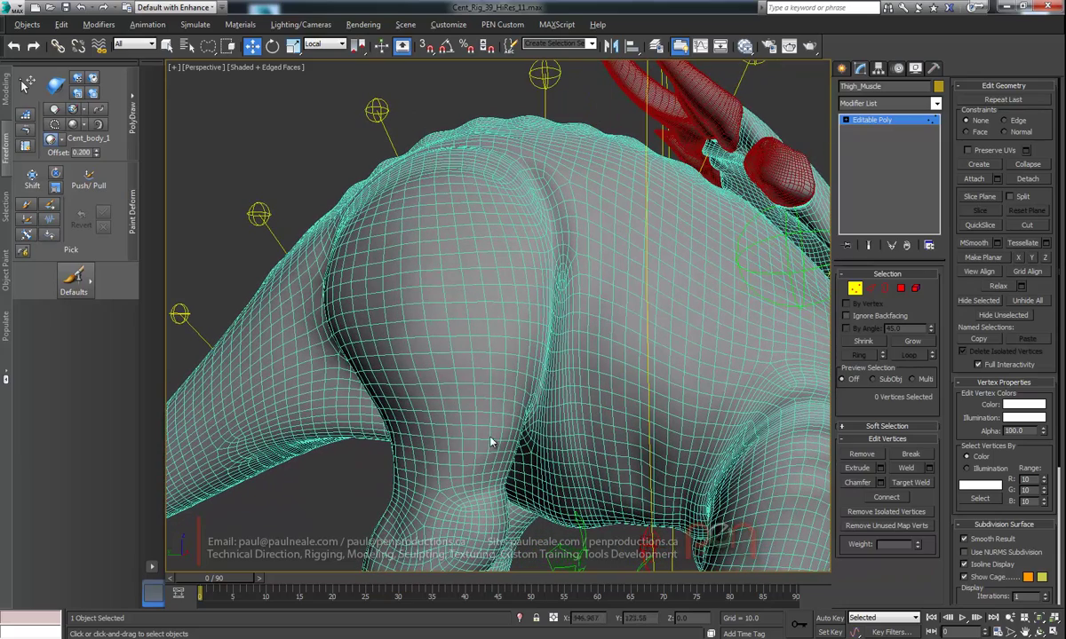
middle_click_drag(504, 366, 384, 409, "alt")
middle_click_drag(466, 205, 472, 240, "alt")
middle_click_drag(442, 450, 382, 293, "alt")
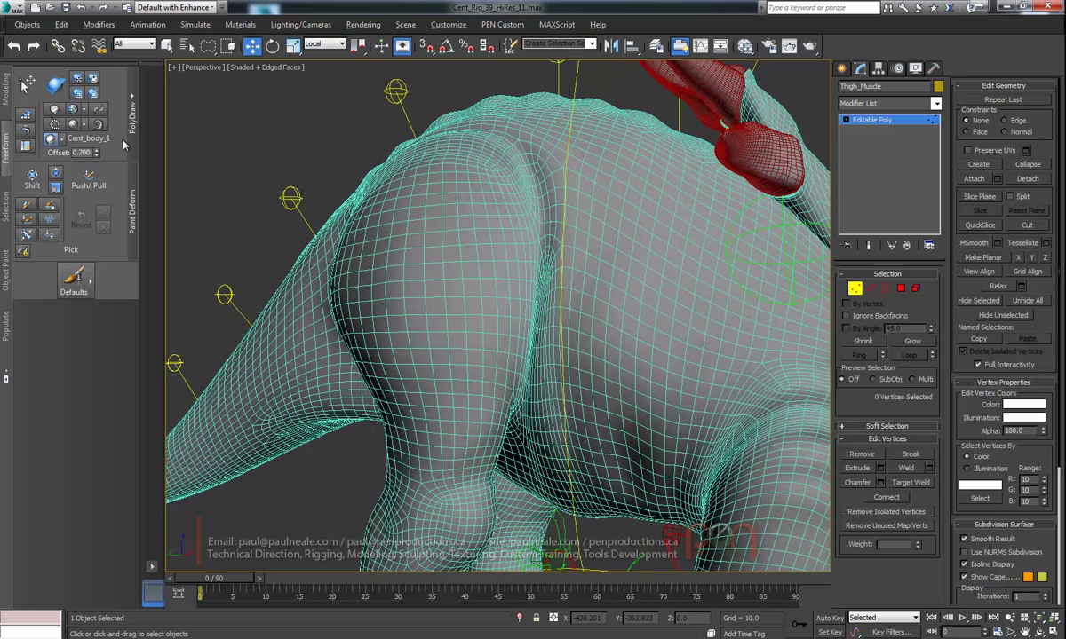
- With the Topology tool, draw the first lengthwise lines down the thigh, starting along its front edge
left_click(74, 112)
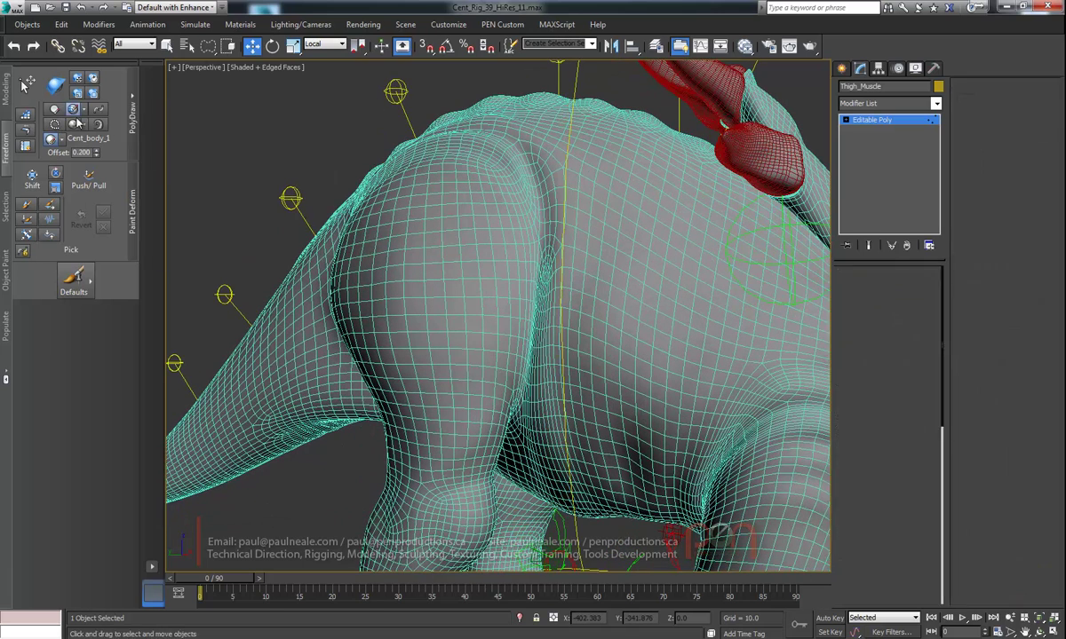
middle_click_drag(504, 274, 502, 115, "alt")
mouse_move(477, 113)
left_mouse_down()
mouse_move(514, 147)
mouse_move(523, 255)
mouse_move(507, 377)
left_mouse_up()
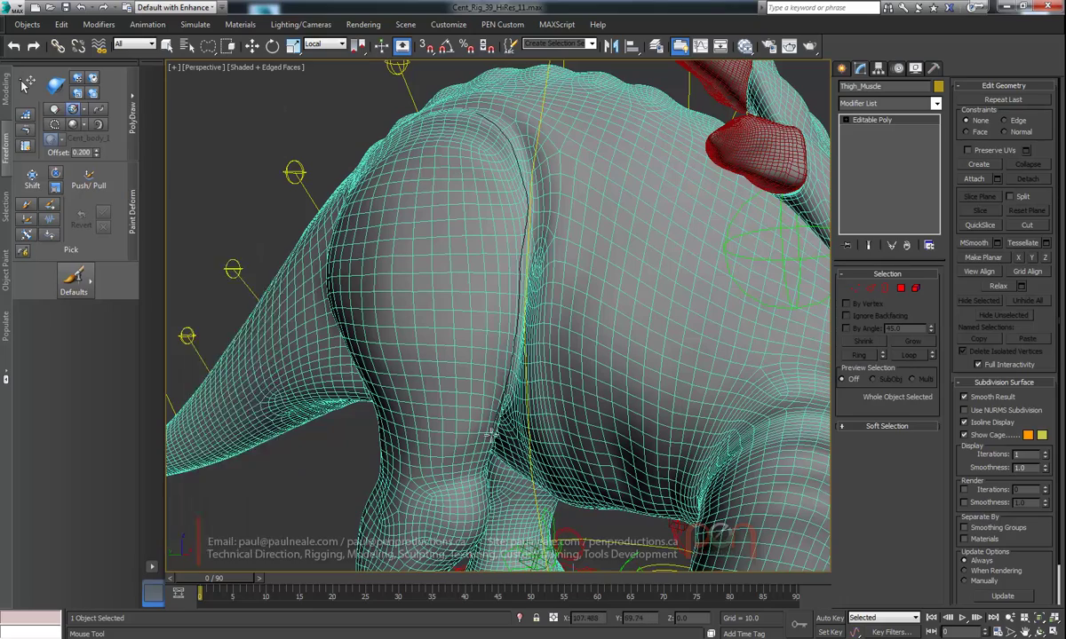
middle_click_drag(484, 289, 491, 174, "alt")
middle_click_drag(433, 133, 475, 154, "alt")
mouse_move(466, 146)
left_mouse_down()
mouse_move(489, 239)
mouse_move(544, 312)
left_mouse_up()
key("Escape")
middle_click_drag(559, 358, 437, 122, "alt")
left_click_drag(431, 181, 472, 300)
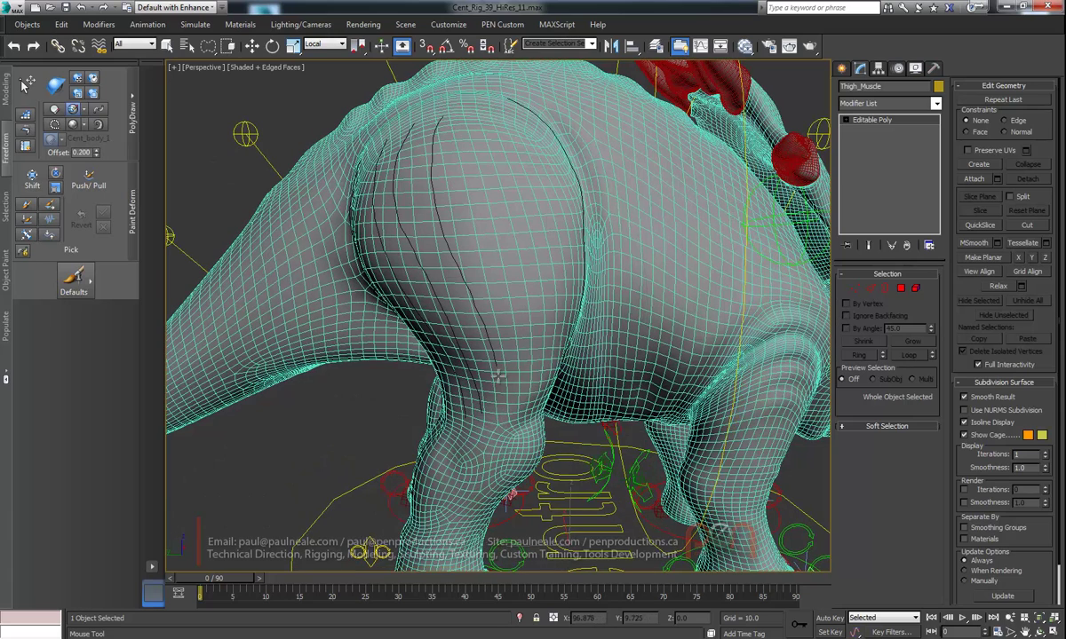
- Draw the remaining lengthwise topology lines down the thigh, continuing around to its rear edge by the tail
middle_click_drag(512, 370, 468, 193, "alt")
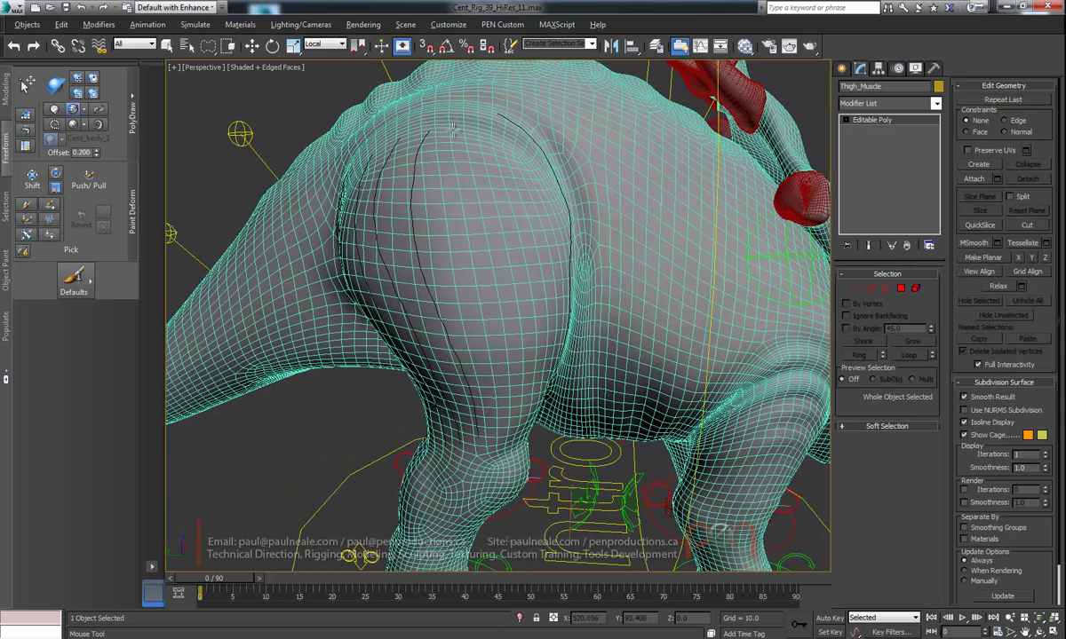
left_click_drag(424, 123, 479, 397)
mouse_move(480, 294)
middle_mouse_down("alt")
mouse_move(500, 309)
mouse_move(468, 120)
middle_mouse_up("alt")
left_click_drag(464, 151, 480, 277)
mouse_move(482, 322)
middle_mouse_down("alt")
mouse_move(437, 346)
mouse_move(427, 321)
mouse_move(533, 311)
mouse_move(581, 275)
mouse_move(573, 270)
mouse_move(586, 130)
middle_mouse_up("alt")
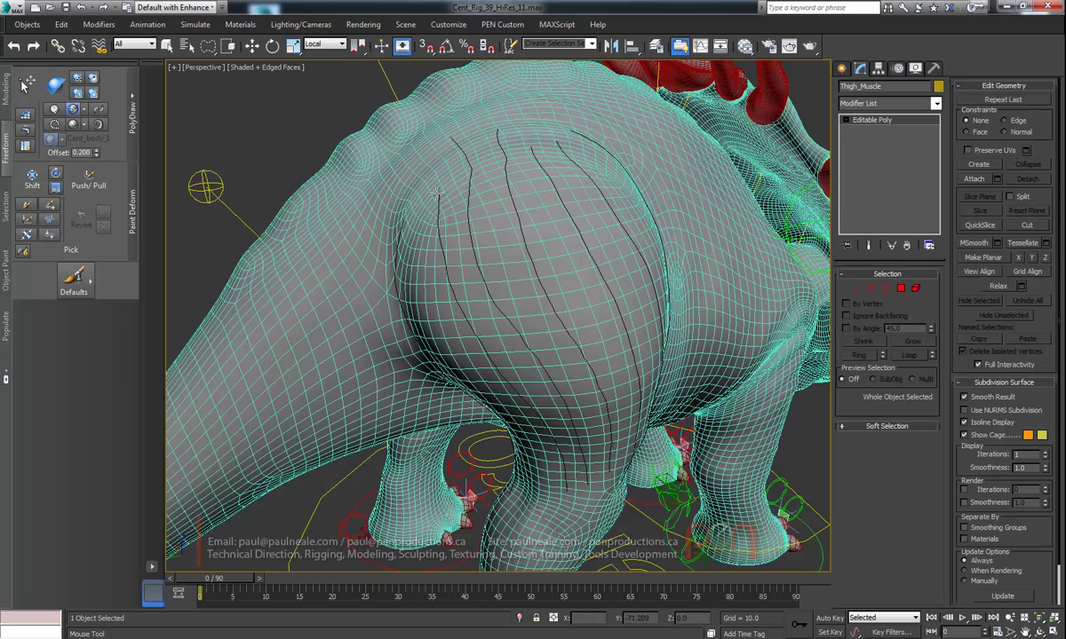
middle_click_drag(546, 142, 395, 217, "alt")
middle_click_drag(425, 178, 471, 189, "alt")
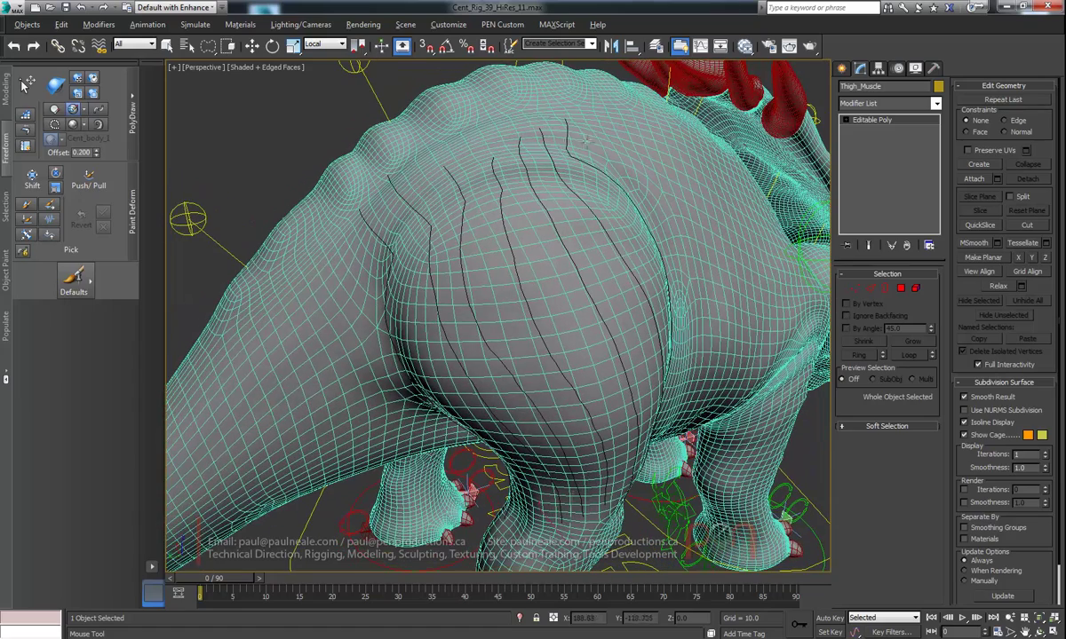
- Draw curved topology lines across the upper thigh, crossing the lengthwise lines to form the first rows of quads
mouse_move(594, 140)
left_mouse_down()
mouse_move(461, 151)
mouse_move(404, 206)
left_mouse_up()
middle_click_drag(359, 254, 609, 174, "alt")
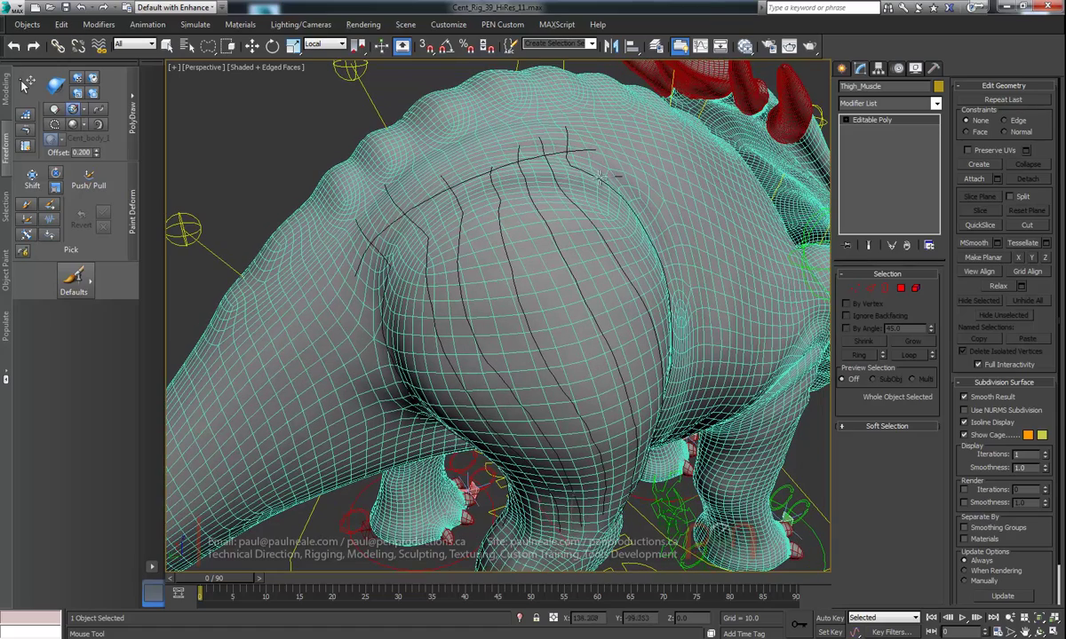
mouse_move(572, 176)
left_mouse_down()
mouse_move(432, 201)
mouse_move(354, 265)
left_mouse_up()
mouse_move(353, 265)
middle_mouse_down("alt")
mouse_move(453, 106)
mouse_move(554, 208)
middle_mouse_up("alt")
mouse_move(551, 184)
left_mouse_down()
mouse_move(402, 236)
mouse_move(371, 260)
left_mouse_up()
mouse_move(371, 260)
middle_mouse_down("alt")
mouse_move(391, 293)
mouse_move(411, 253)
middle_mouse_up("alt")
mouse_move(424, 202)
left_mouse_down()
mouse_move(442, 188)
mouse_move(565, 163)
left_mouse_up()
left_click_drag(636, 164, 635, 165)
middle_click_drag(636, 166, 617, 204, "alt")
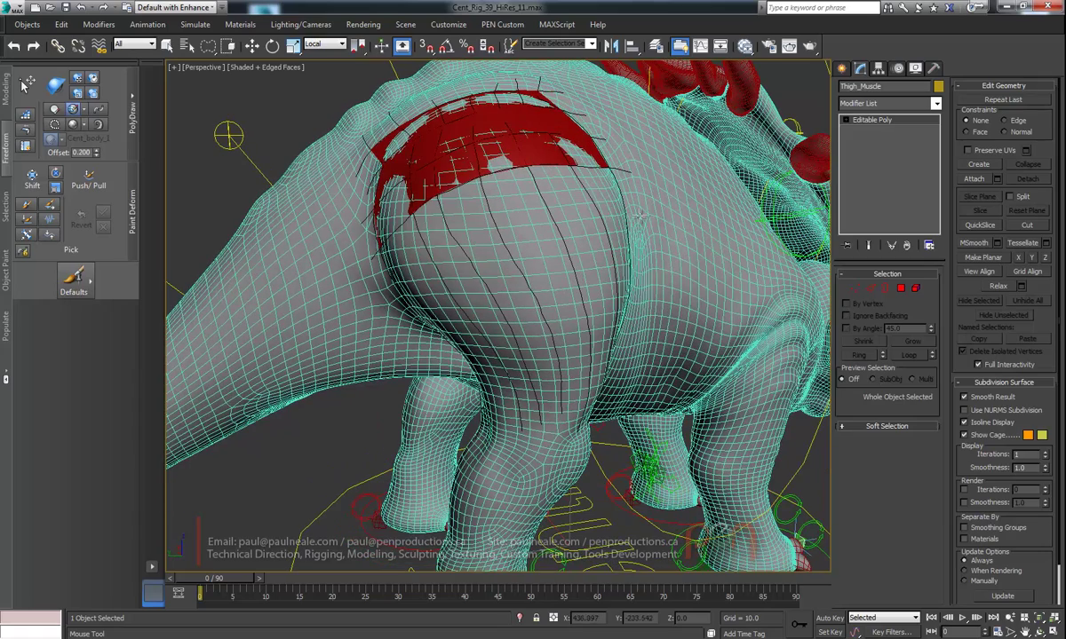
- Draw further cross lines over the middle and lower thigh to continue the quad rows towards the knee
mouse_move(560, 195)
left_mouse_down()
mouse_move(411, 235)
mouse_move(355, 280)
left_mouse_up()
middle_click_drag(355, 281, 408, 257, "alt")
mouse_move(447, 233)
left_mouse_down()
mouse_move(510, 193)
mouse_move(605, 207)
left_mouse_up()
middle_click_drag(605, 207, 591, 229, "alt")
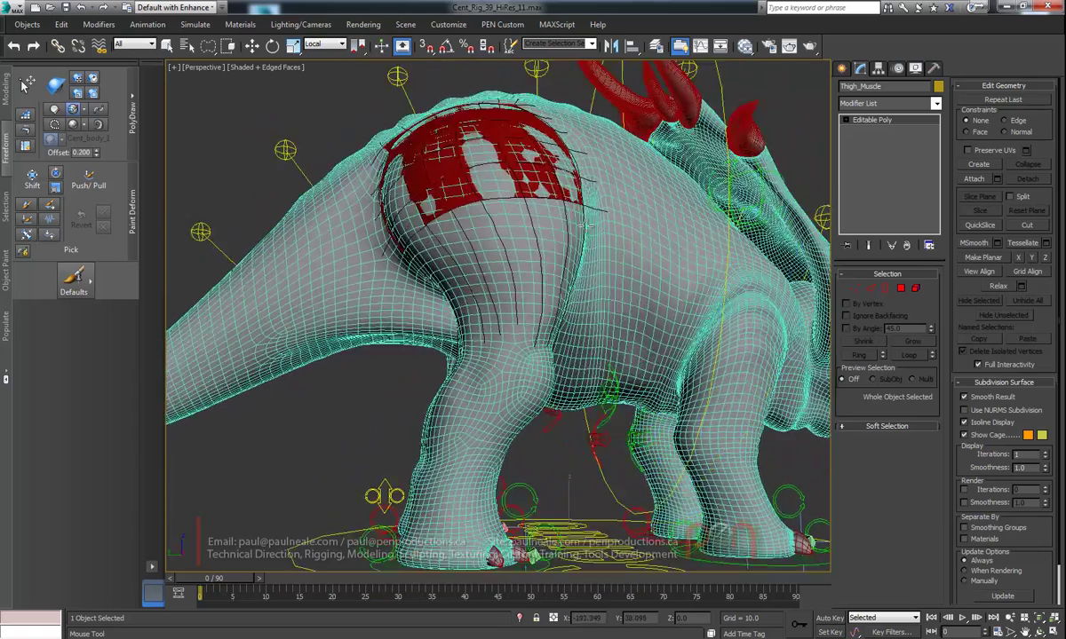
mouse_move(587, 231)
left_mouse_down()
mouse_move(410, 238)
mouse_move(396, 250)
left_mouse_up()
middle_click_drag(396, 251, 419, 286, "alt")
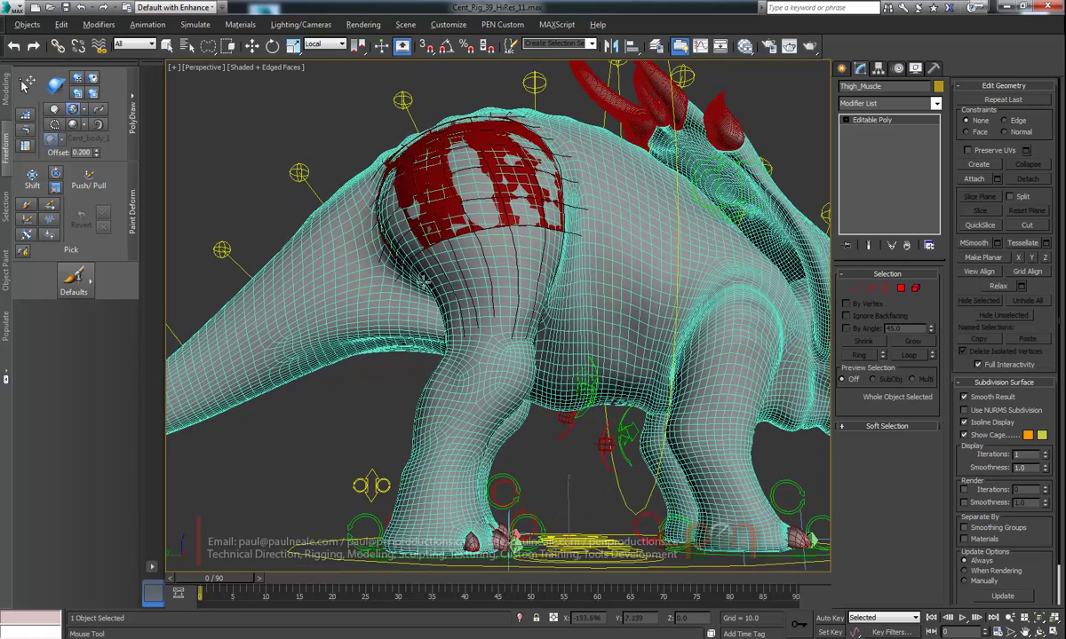
left_click_drag(507, 257, 581, 255)
middle_click_drag(581, 255, 538, 282, "alt")
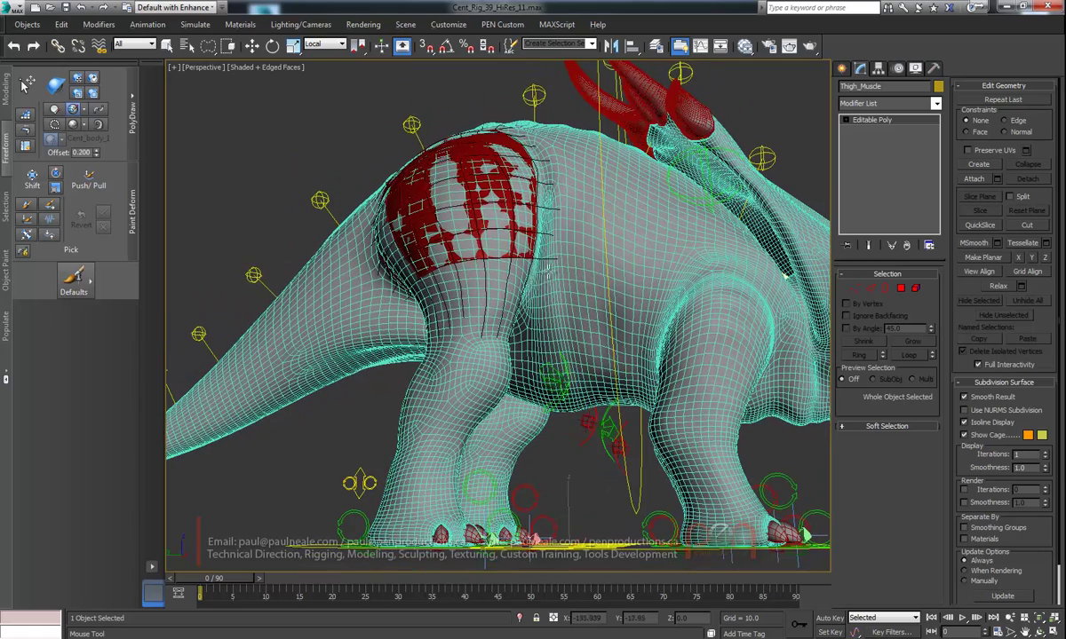
mouse_move(542, 284)
left_mouse_down()
mouse_move(419, 299)
mouse_move(389, 321)
left_mouse_up()
mouse_move(389, 320)
middle_mouse_down("alt")
mouse_move(508, 311)
mouse_move(613, 286)
mouse_move(480, 285)
mouse_move(413, 315)
middle_mouse_up("alt")
- Finish the cross lines around the back of the thigh above the knee, complete the topology mesh, and isolate Thigh_Muscle
middle_click_drag(489, 340, 633, 328, "alt")
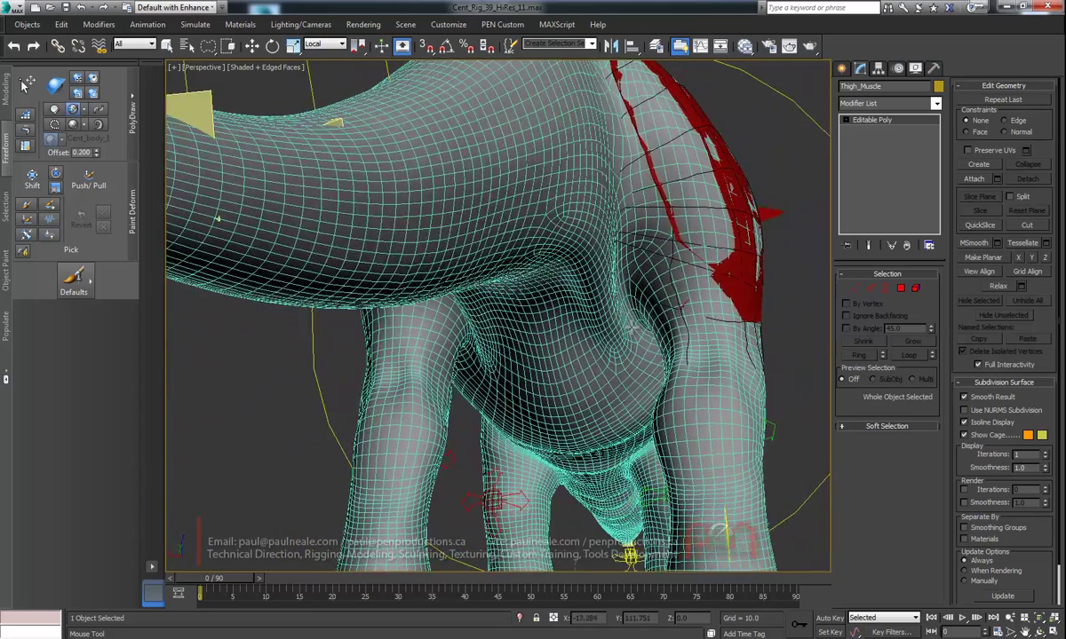
middle_click_drag(630, 326, 595, 329, "alt")
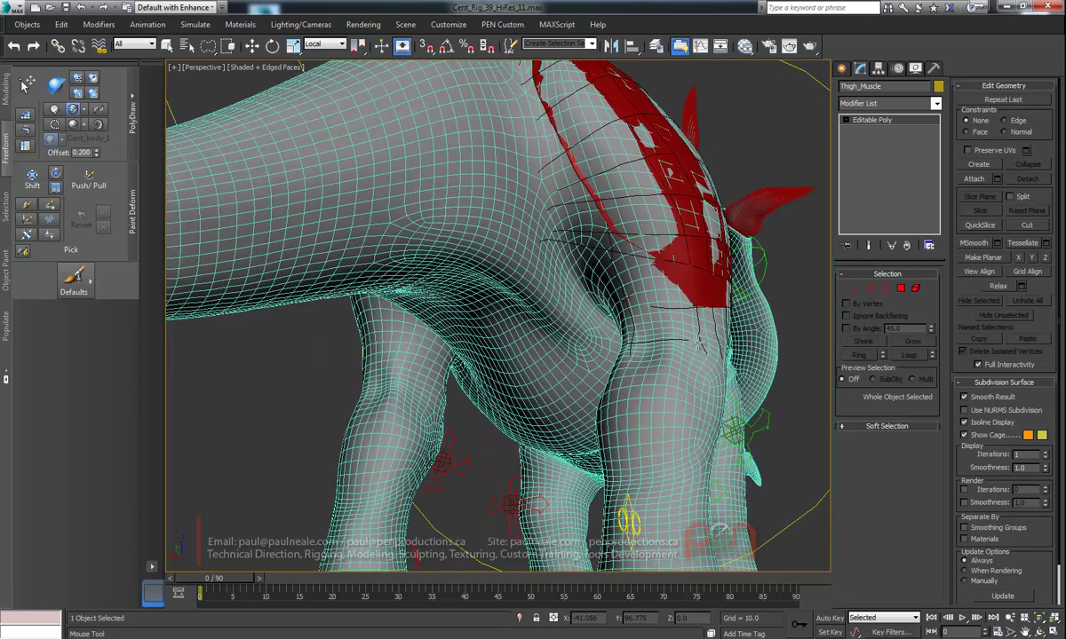
middle_click_drag(702, 342, 515, 344, "alt")
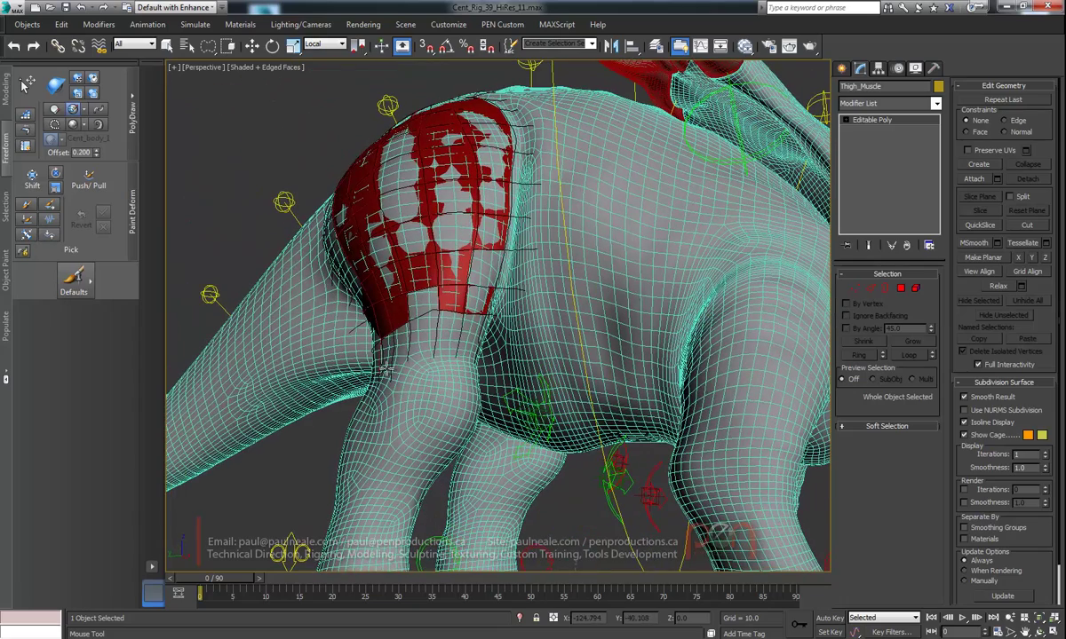
middle_click_drag(493, 352, 489, 301, "alt")
scroll(431, 363, "up", 5)
scroll(431, 363, "down", 2)
middle_click_drag(459, 255, 520, 279, "alt")
key("alt+q")
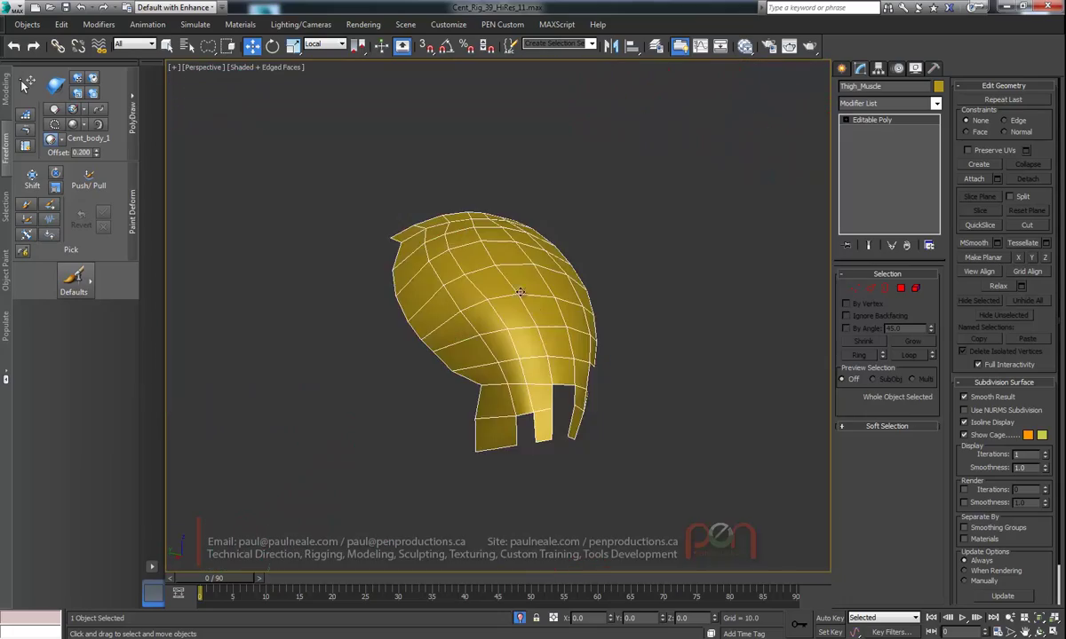
- Use Step Build to fill the missing quads between the strips along the lower part of the Thigh_Muscle mesh
middle_click_drag(572, 354, 489, 356, "alt")
scroll(536, 380, "up", 5)
middle_click_drag(493, 294, 497, 271)
middle_click_drag(520, 428, 524, 413, "alt")
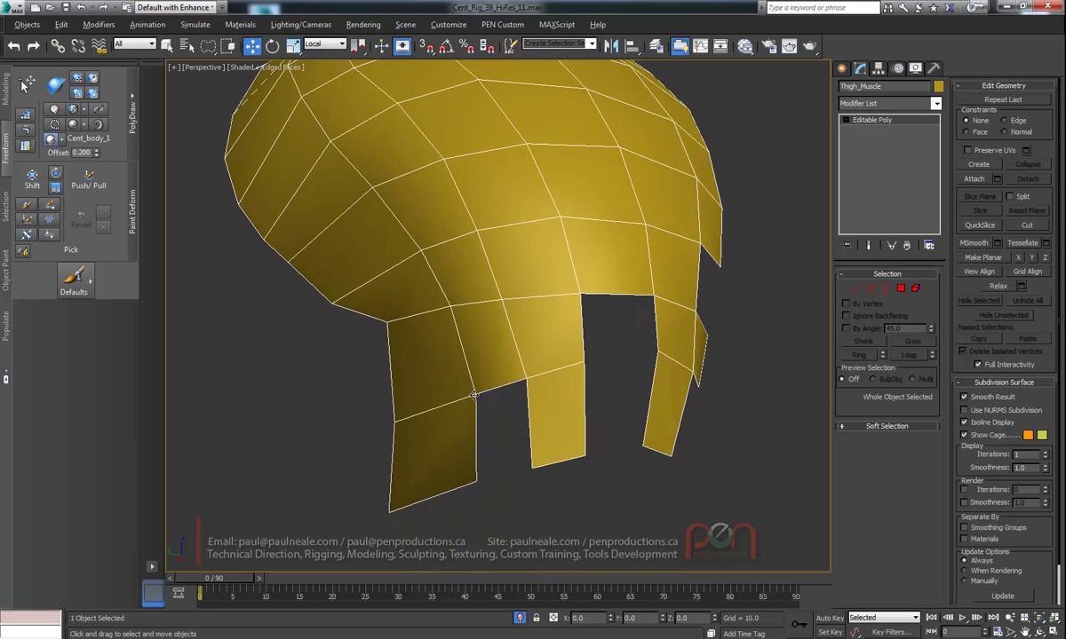
left_click(24, 118)
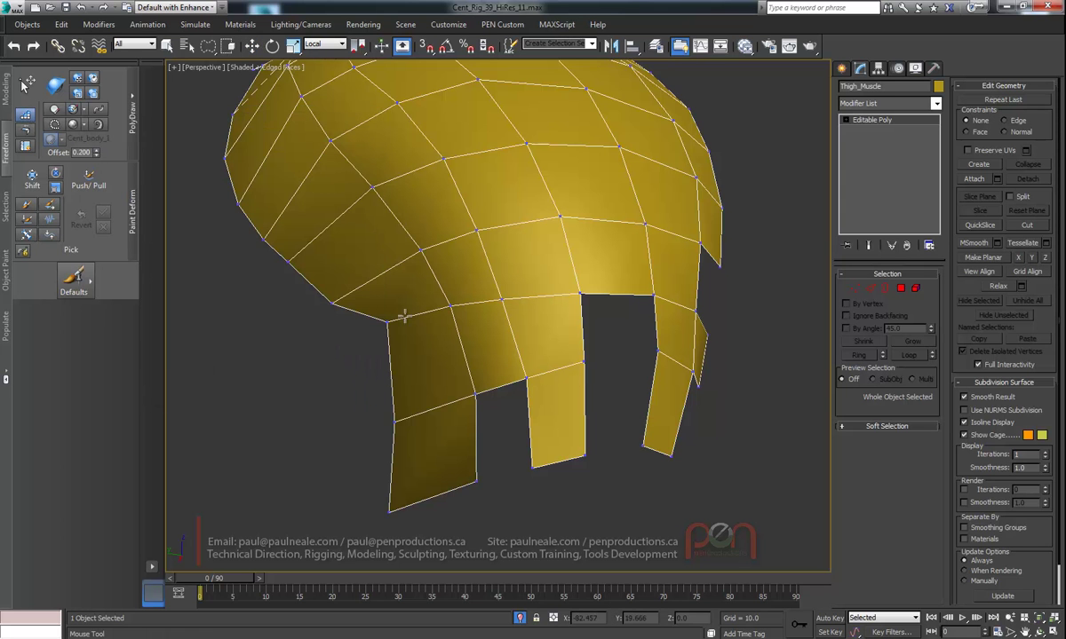
left_click(494, 444, "shift")
middle_click_drag(565, 414, 517, 412, "alt")
left_click(538, 309, "shift")
left_click(588, 386, "shift")
- Fill the remaining gap on the lower front edge, and use Extend to add a quad at the bottom front corner
middle_click_drag(588, 385, 418, 302, "alt")
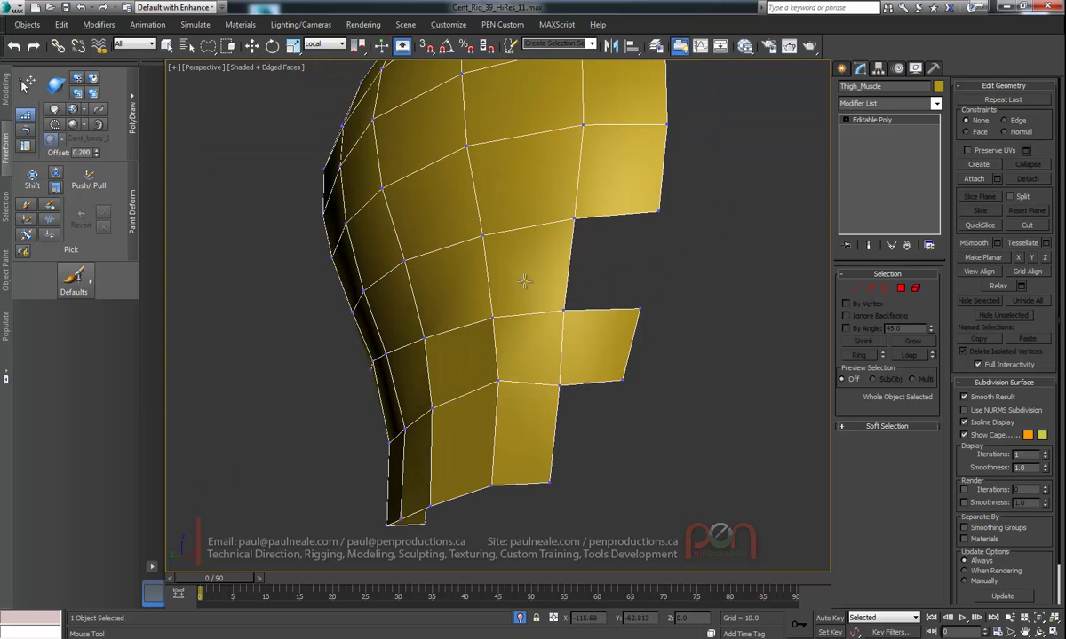
middle_click_drag(581, 284, 582, 375, "alt")
left_click(577, 271, "shift")
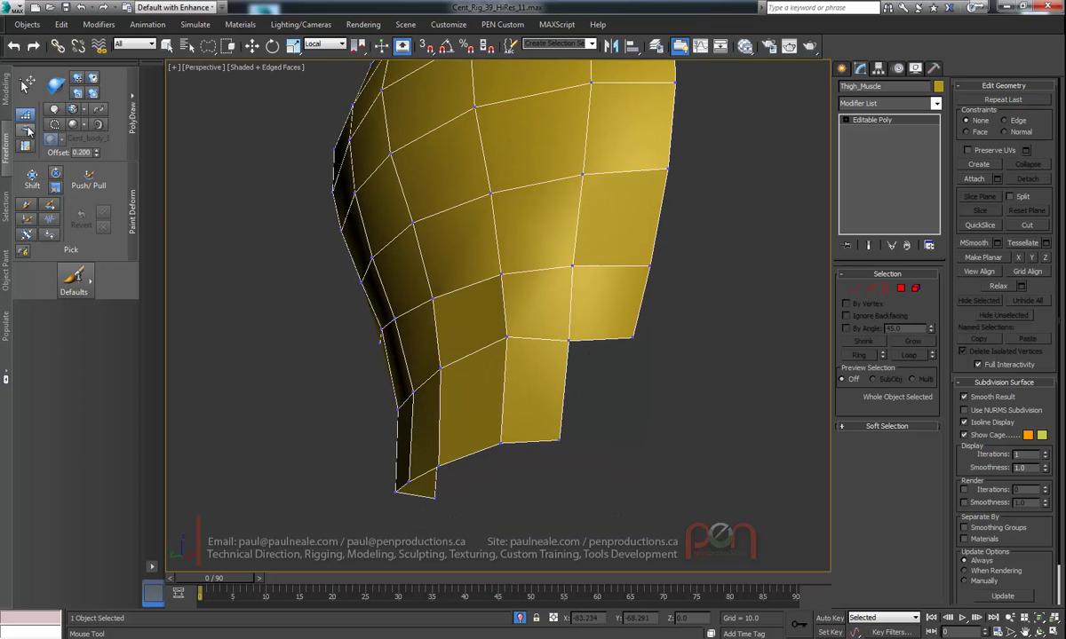
left_click_drag(568, 340, 623, 444)
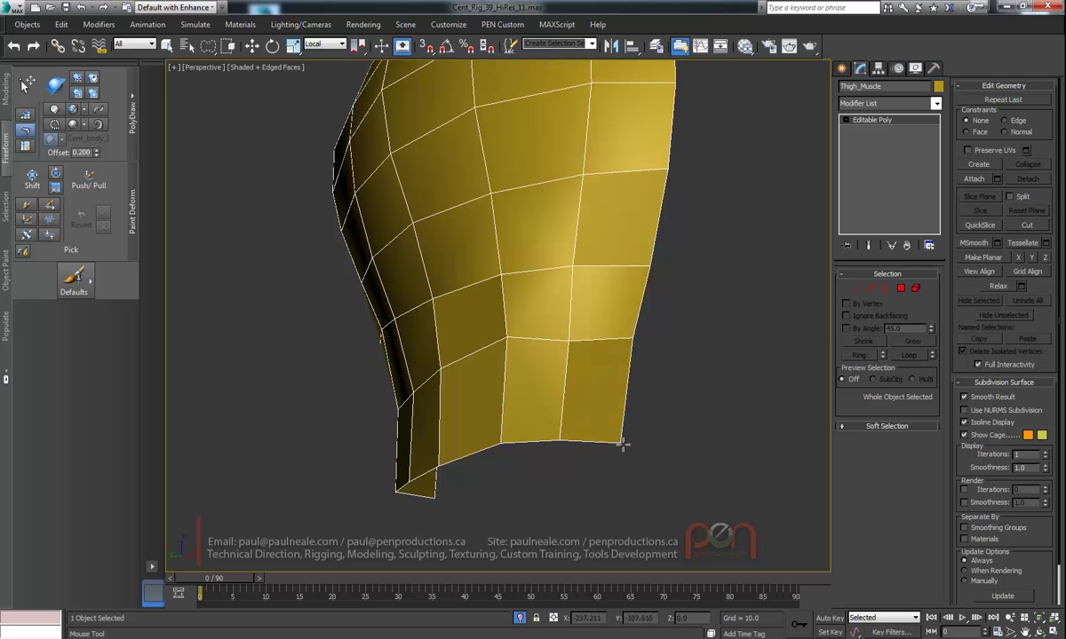
middle_click_drag(620, 400, 499, 308, "alt")
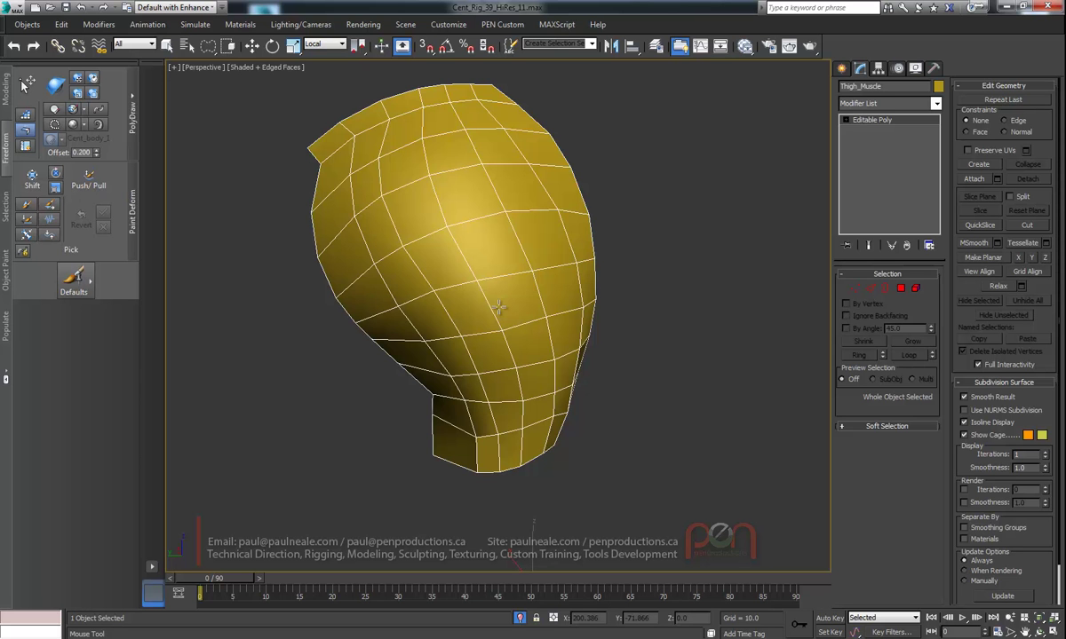
- End the isolation of Thigh_Muscle so the whole creature and its rig are shown around it
middle_click_drag(491, 311, 538, 335, "alt")
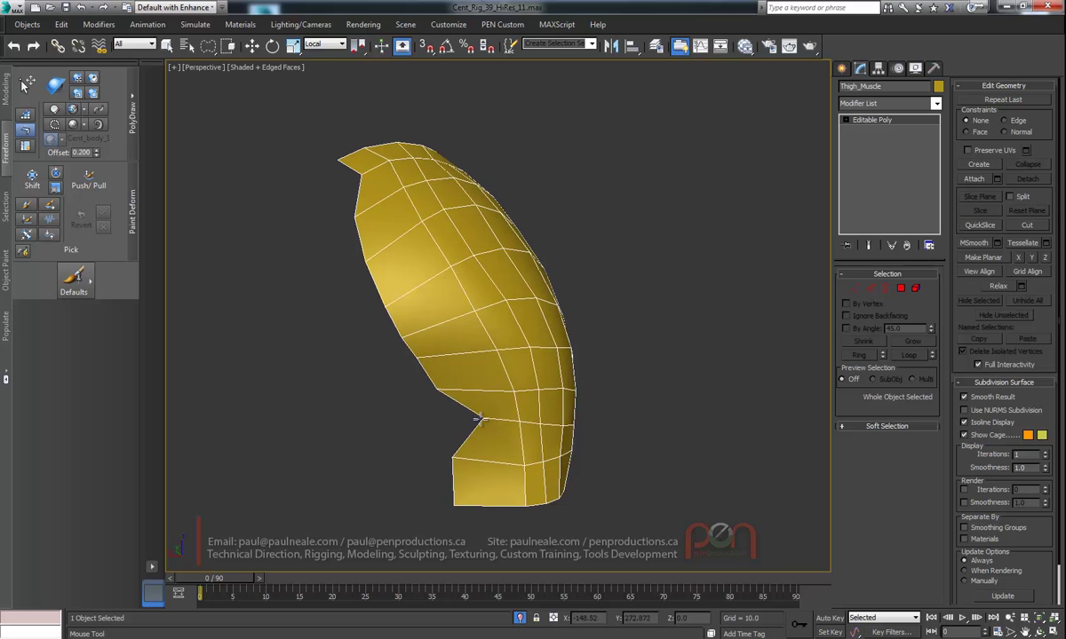
middle_click_drag(461, 424, 361, 236, "alt")
left_click(519, 618)
middle_click_drag(506, 343, 356, 107, "alt")
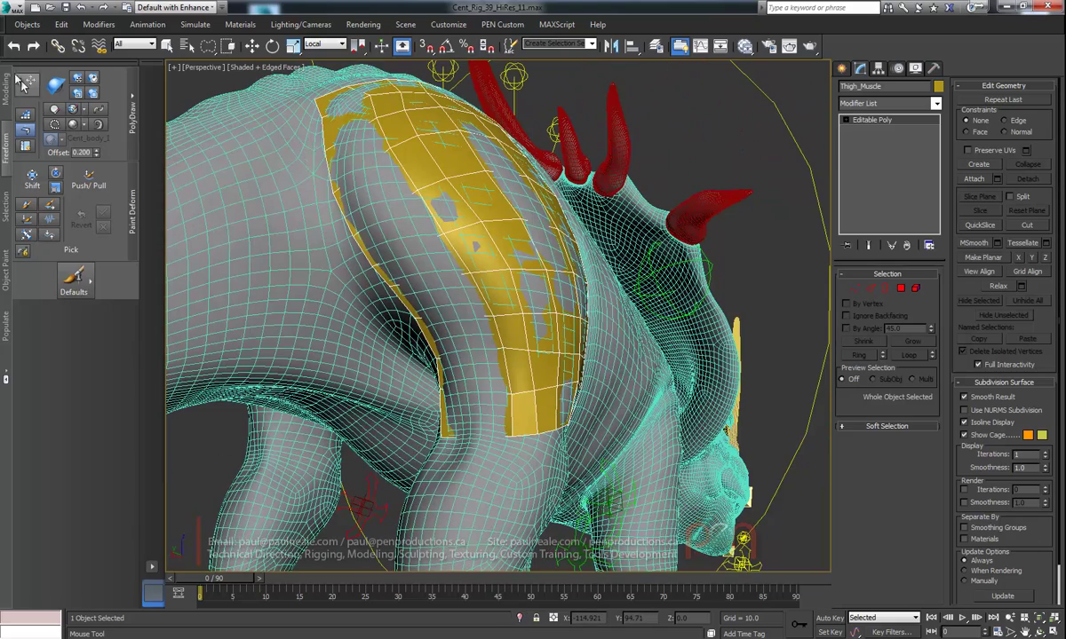
left_click(7, 98)
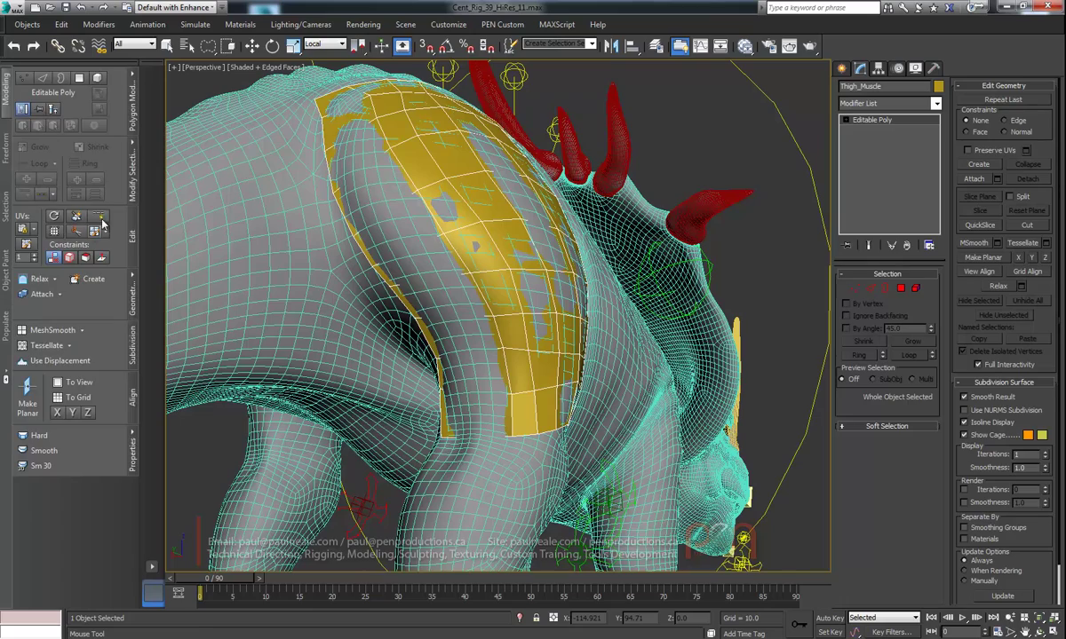
middle_click_drag(391, 243, 371, 253, "alt")
- Activate the Conform brush for Thigh_Muscle and set its Conform strength to 100
left_click(7, 149)
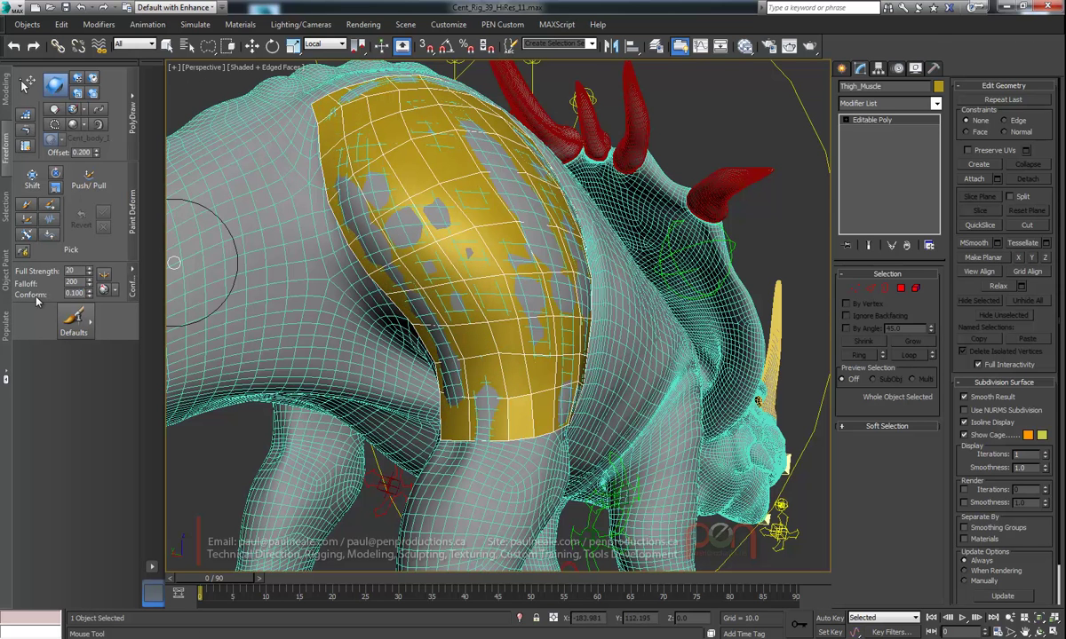
left_click(74, 317)
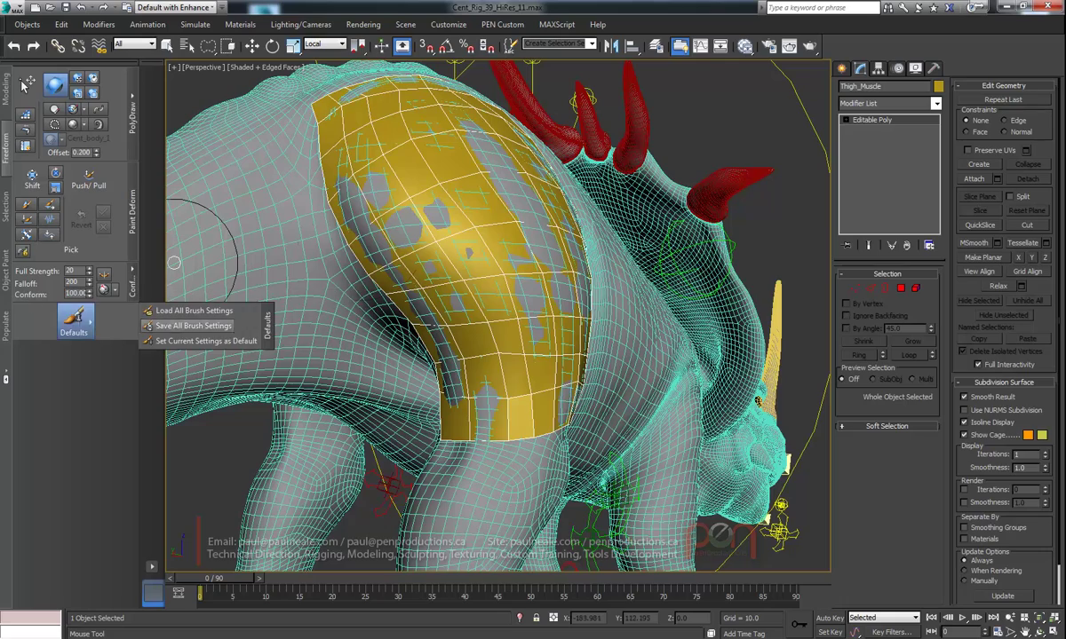
middle_click_drag(381, 233, 489, 380, "alt")
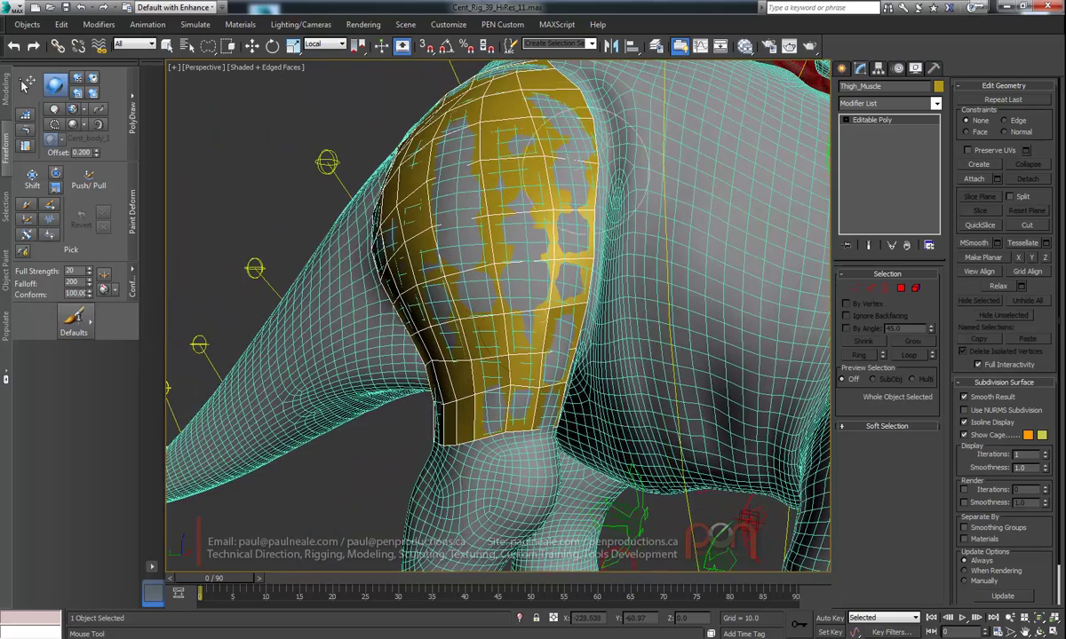
middle_click_drag(516, 260, 480, 327, "alt")
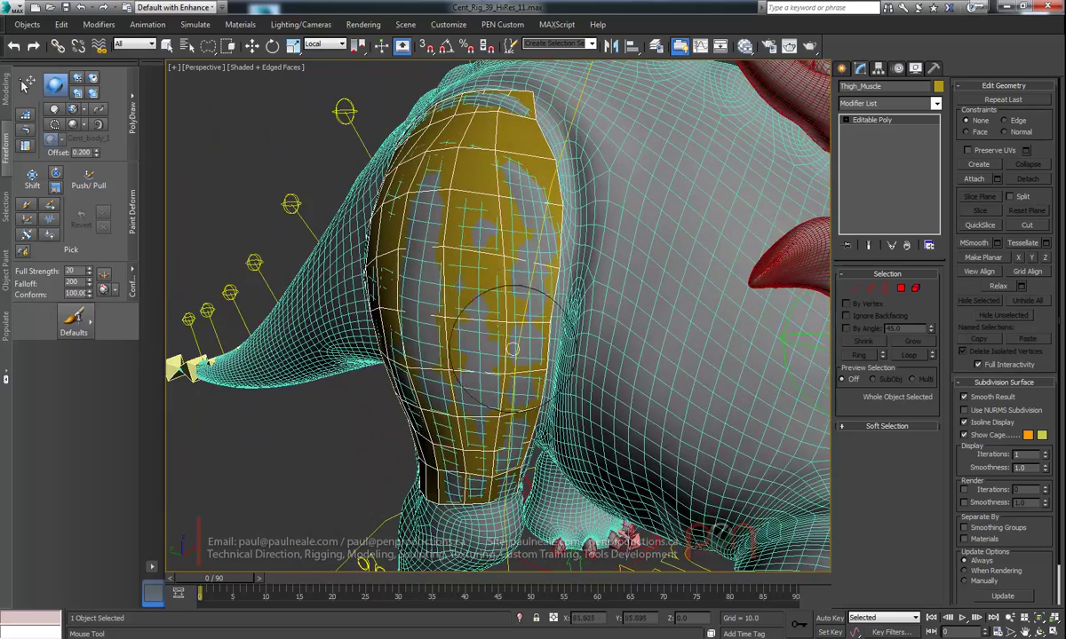
- Use the Move Conform brush to shift the front edge and lower front corner of Thigh_Muscle along the body surface
left_click(77, 80)
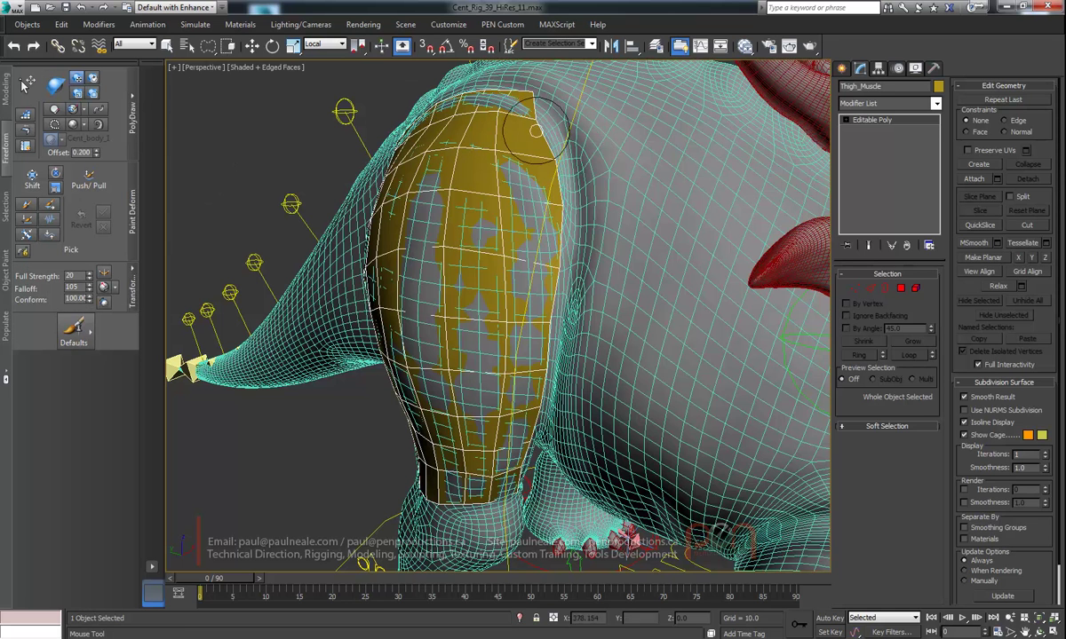
left_click_drag(537, 126, 550, 119)
left_click_drag(536, 189, 558, 201)
mouse_move(529, 256)
left_mouse_down("ctrl")
mouse_move(562, 183)
mouse_move(570, 276)
left_mouse_up("ctrl")
left_click_drag(521, 304, 563, 315)
mouse_move(563, 315)
middle_mouse_down("alt")
mouse_move(477, 303)
mouse_move(506, 298)
mouse_move(487, 402)
middle_mouse_up("alt")
left_click_drag(507, 425, 465, 398)
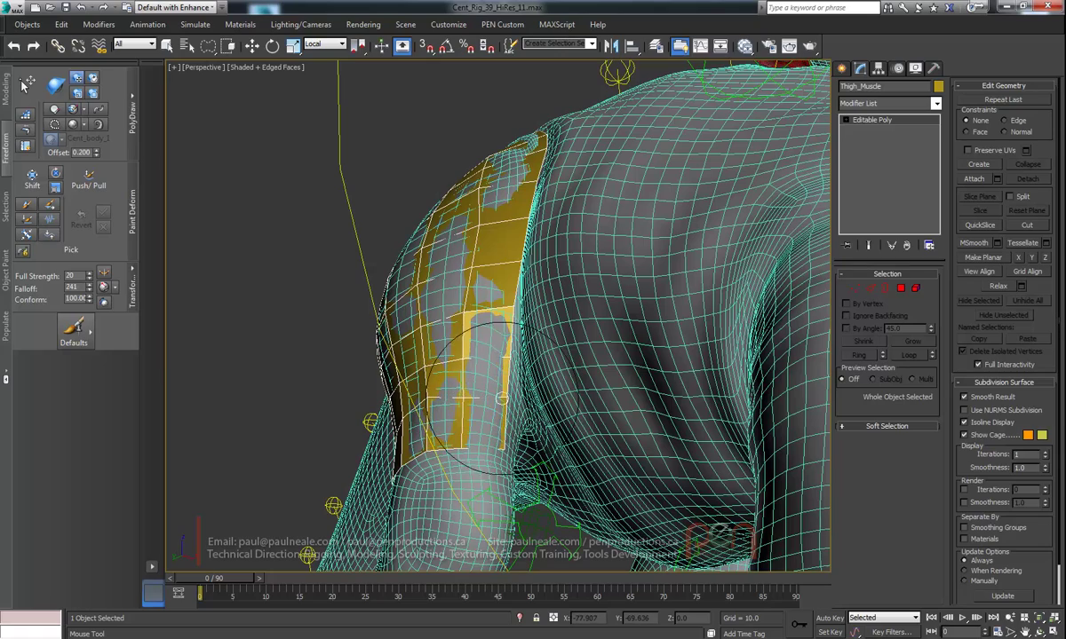
- Resize the Move Conform brush and reshape the rear edge of Thigh_Muscle from the upper corner down towards the knee
mouse_move(512, 371)
middle_mouse_down("alt")
mouse_move(560, 392)
mouse_move(528, 202)
mouse_move(507, 241)
mouse_move(309, 209)
middle_mouse_up("alt")
left_click_drag(297, 213, 297, 206, "ctrl+shift")
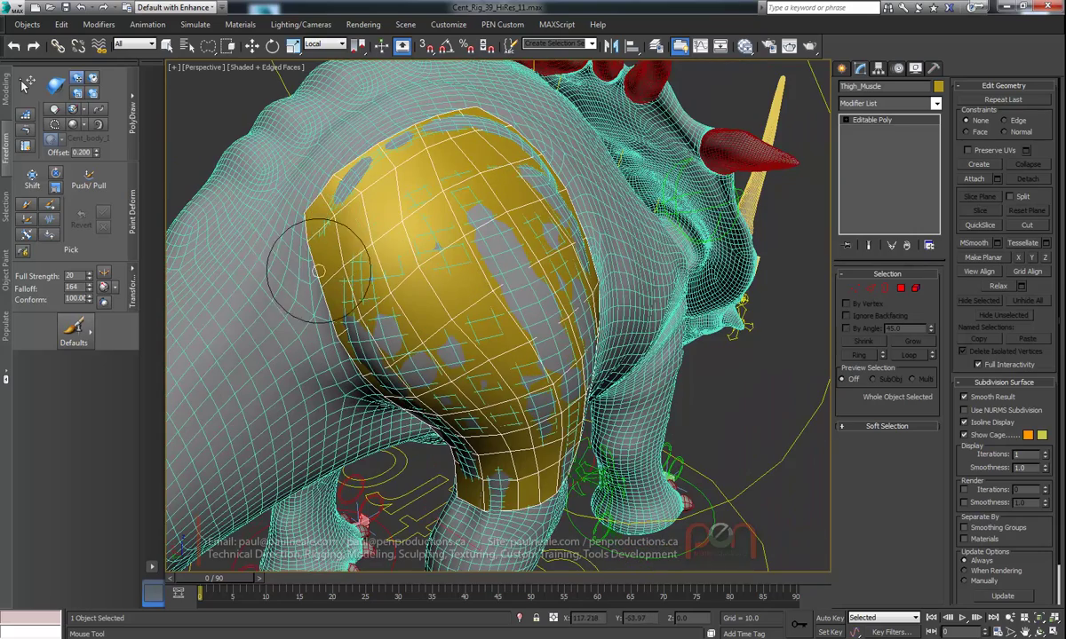
middle_click_drag(302, 264, 418, 252, "alt")
mouse_move(367, 230)
left_mouse_down("ctrl+shift")
mouse_move(391, 232)
mouse_move(357, 231)
mouse_move(395, 289)
left_mouse_up("ctrl+shift")
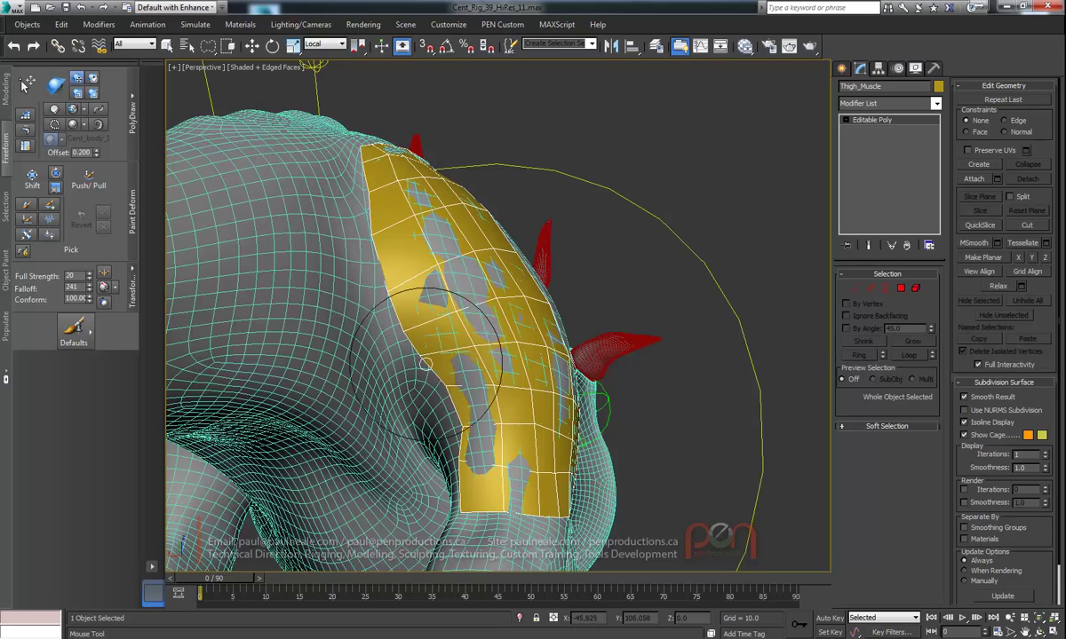
mouse_move(455, 406)
left_mouse_down()
mouse_move(434, 413)
mouse_move(458, 436)
left_mouse_up()
mouse_move(458, 436)
middle_mouse_down("alt")
mouse_move(437, 450)
mouse_move(215, 266)
middle_mouse_up("alt")
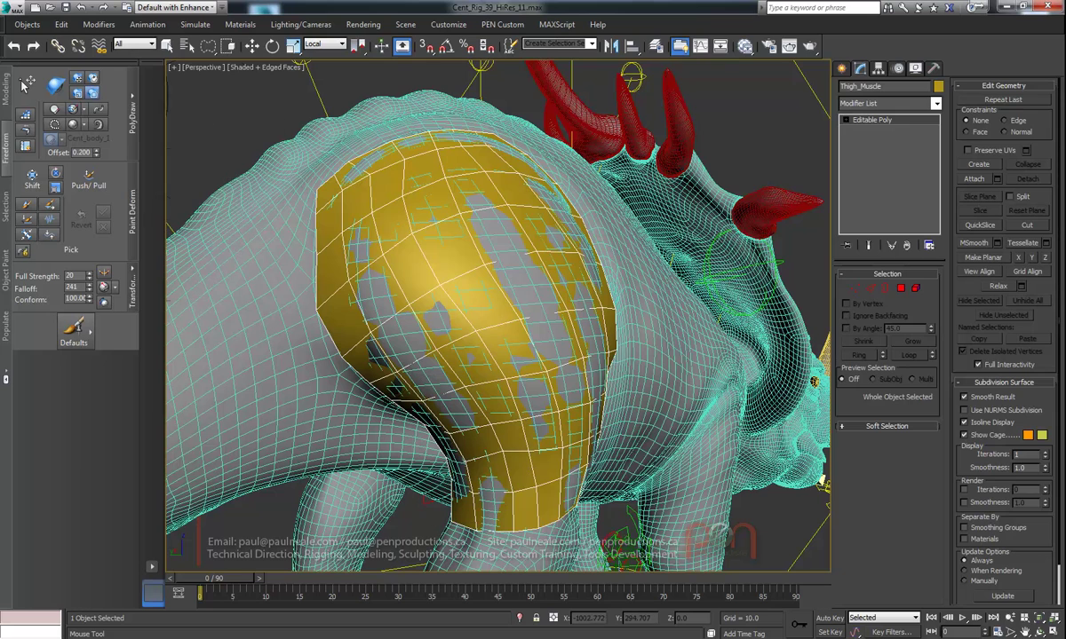
- Set the brush falloff to 143 and even out the quad rows across the upper rear and middle of Thigh_Muscle
left_click_drag(374, 221, 401, 241, "ctrl")
middle_click_drag(393, 240, 342, 197, "alt")
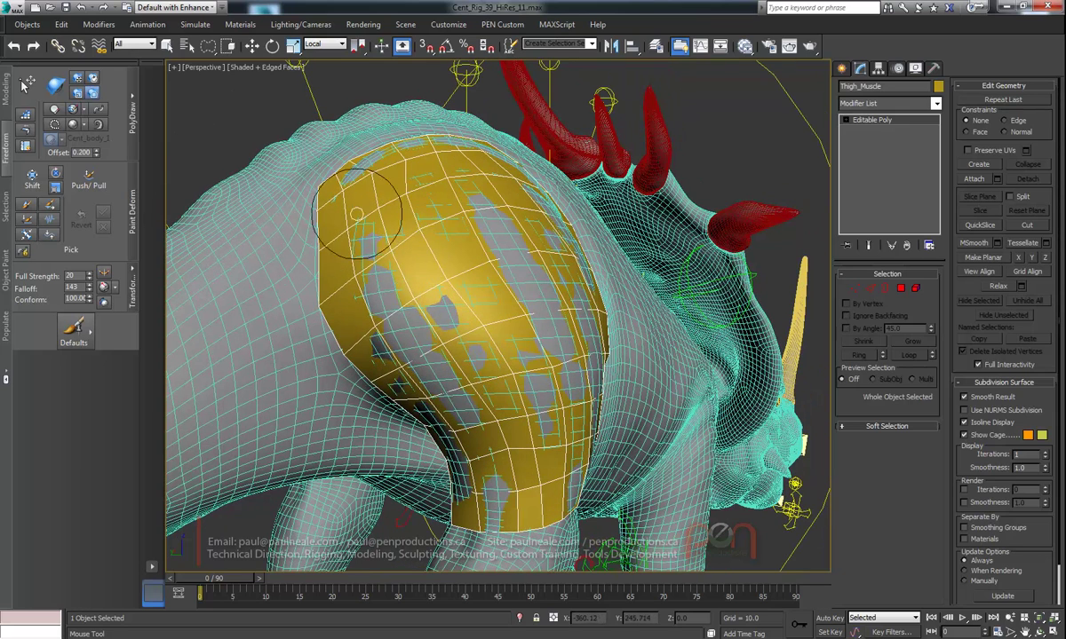
mouse_move(355, 209)
left_mouse_down()
mouse_move(369, 181)
mouse_move(417, 197)
mouse_move(514, 271)
left_mouse_up()
middle_click_drag(450, 309, 408, 311, "alt")
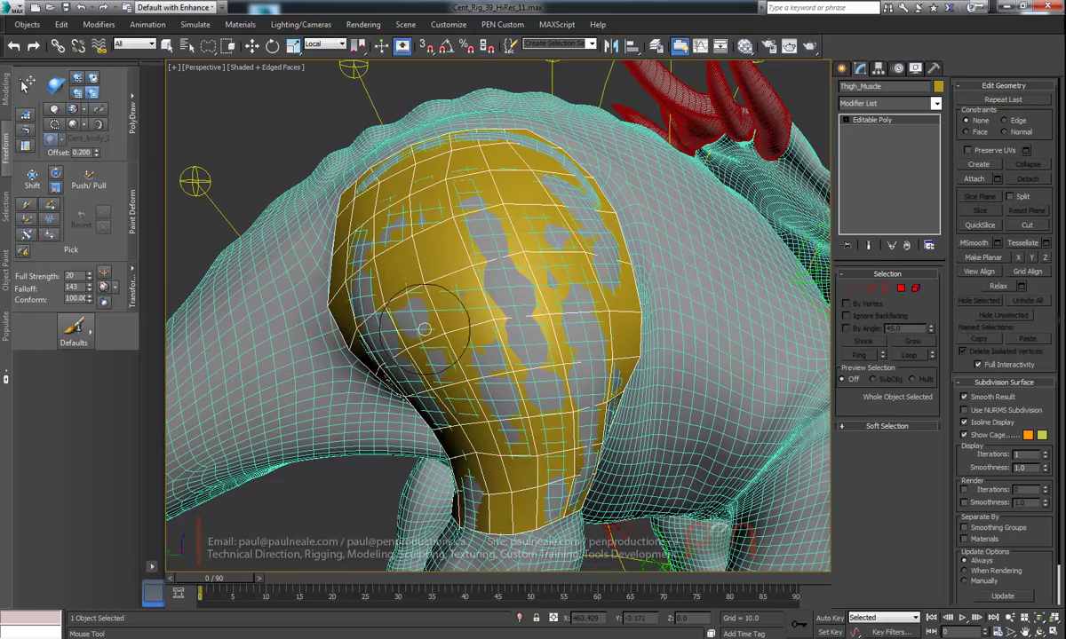
mouse_move(449, 189)
left_mouse_down()
mouse_move(502, 342)
mouse_move(522, 348)
mouse_move(552, 320)
left_mouse_up()
mouse_move(535, 360)
middle_mouse_down("alt")
mouse_move(507, 305)
mouse_move(493, 311)
middle_mouse_up("alt")
- Even out the quads on the lower thigh and lower rear side of Thigh_Muscle with the Move Conform brush
mouse_move(476, 380)
left_mouse_down()
mouse_move(471, 319)
mouse_move(454, 346)
mouse_move(476, 356)
left_mouse_up()
middle_click_drag(476, 356, 598, 402, "alt")
mouse_move(484, 368)
left_mouse_down()
mouse_move(464, 399)
mouse_move(426, 364)
left_mouse_up()
mouse_move(351, 211)
middle_mouse_down("alt")
mouse_move(431, 302)
mouse_move(382, 304)
middle_mouse_up("alt")
- Adjust the rows along the top of Thigh_Muscle, round off its upper rear edge, and leave the Conform brush
mouse_move(409, 168)
left_mouse_down()
mouse_move(460, 160)
mouse_move(355, 169)
mouse_move(518, 168)
left_mouse_up()
middle_click_drag(525, 184, 535, 197, "alt")
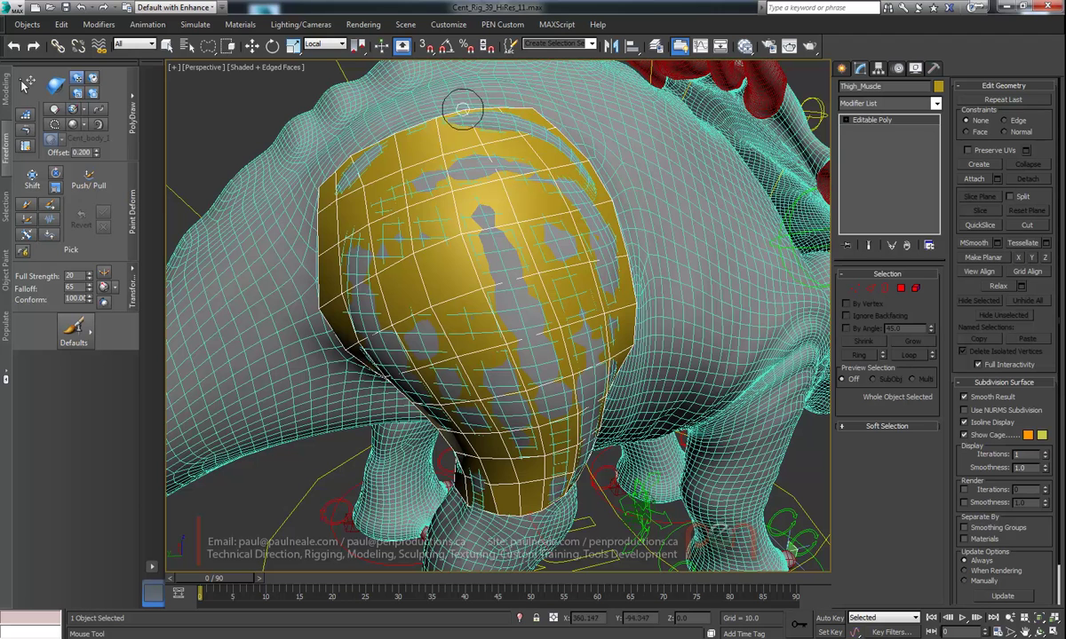
mouse_move(426, 120)
left_mouse_down("ctrl+shift")
mouse_move(401, 117)
mouse_move(413, 119)
left_mouse_up("ctrl+shift")
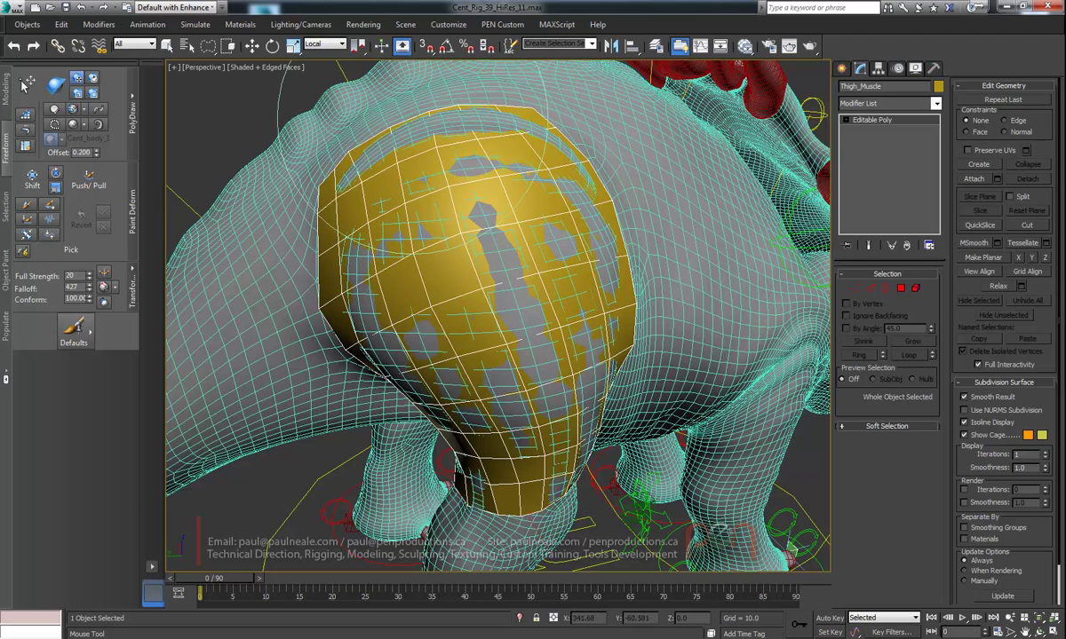
mouse_move(413, 118)
middle_mouse_down("alt")
mouse_move(496, 147)
mouse_move(459, 85)
mouse_move(411, 134)
mouse_move(378, 109)
mouse_move(480, 153)
mouse_move(515, 191)
mouse_move(549, 285)
mouse_move(516, 212)
mouse_move(145, 208)
middle_mouse_up("alt")
scroll(483, 159, "down", 3)
key("w")
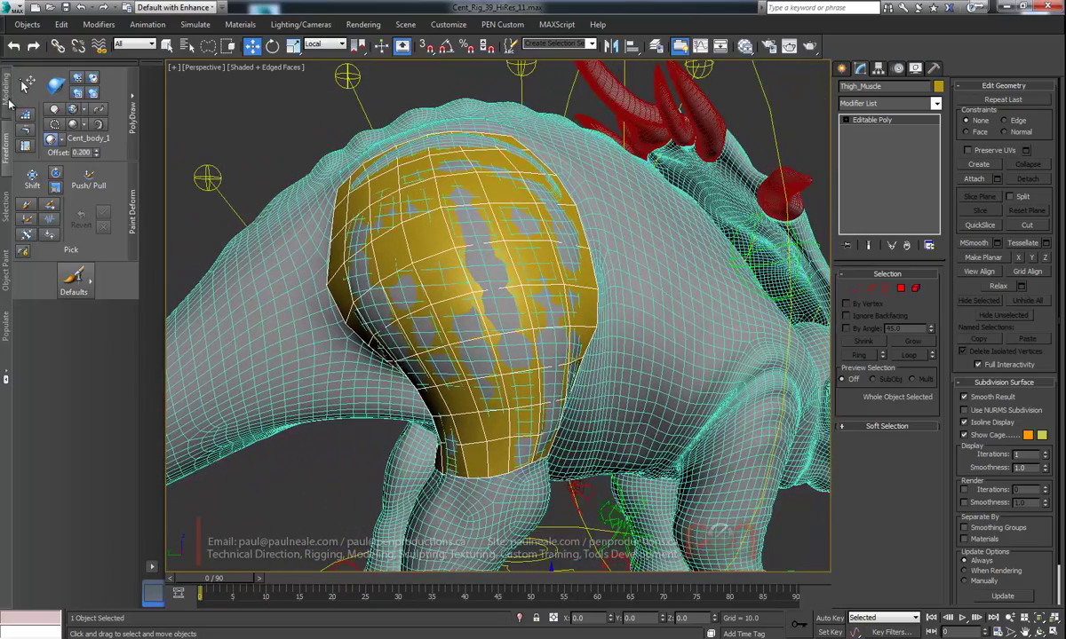
left_click(7, 100)
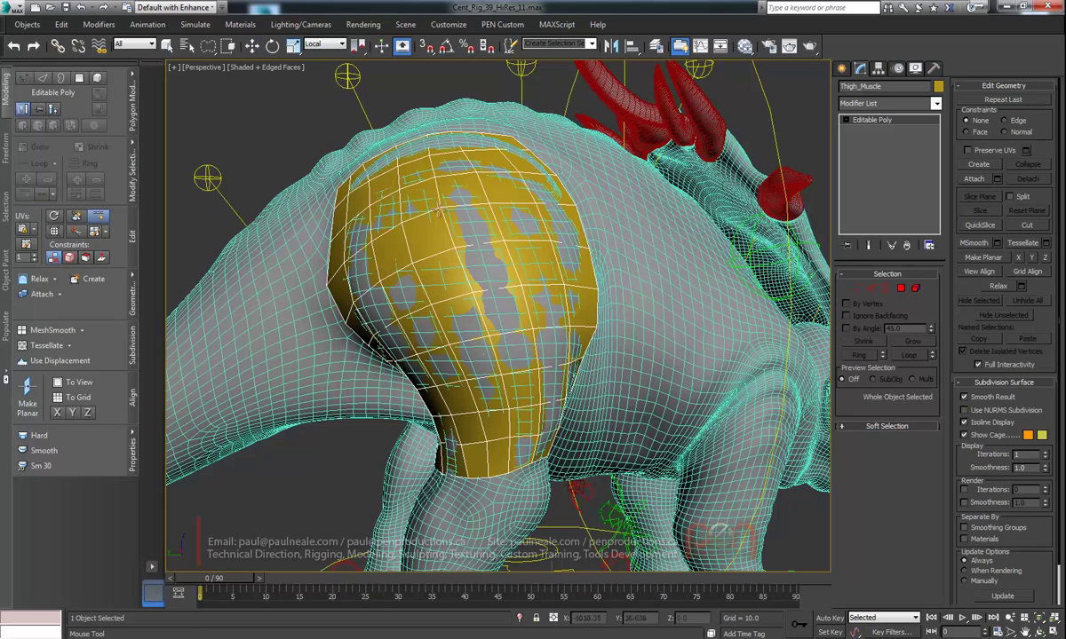
middle_click_drag(490, 156, 412, 167, "alt")
mouse_move(412, 164)
left_mouse_down()
mouse_move(398, 182)
mouse_move(444, 216)
mouse_move(417, 206)
left_mouse_up()
middle_click_drag(418, 205, 386, 200, "alt")
middle_click_drag(425, 267, 404, 243, "alt")
right_click(404, 243)
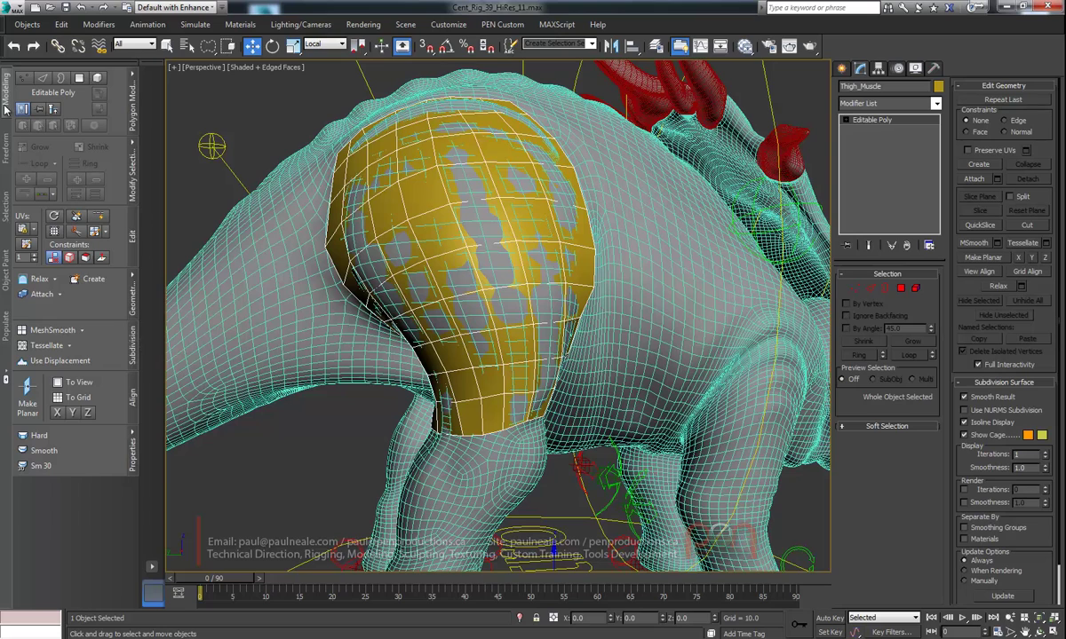
middle_click_drag(366, 276, 268, 300, "alt")
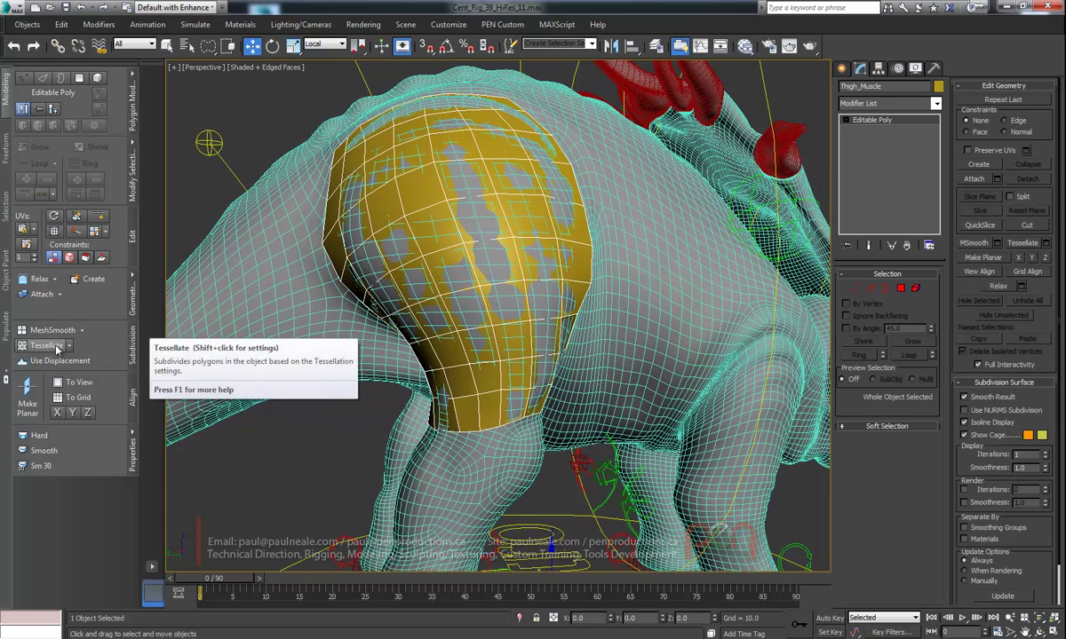
left_click(49, 346, "shift")
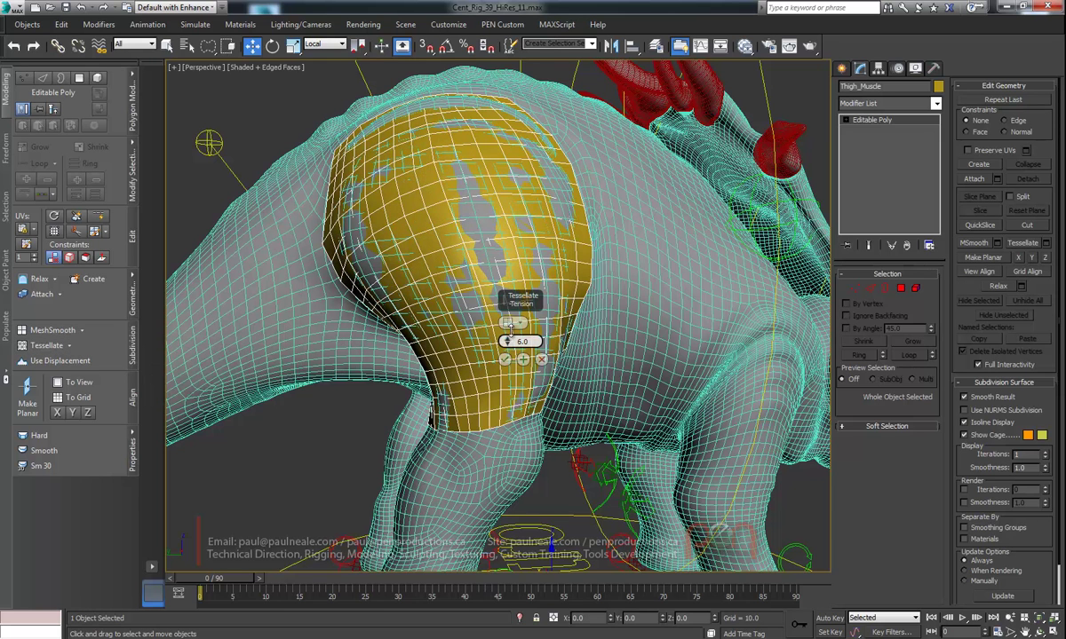
scroll(484, 289, "up", 8)
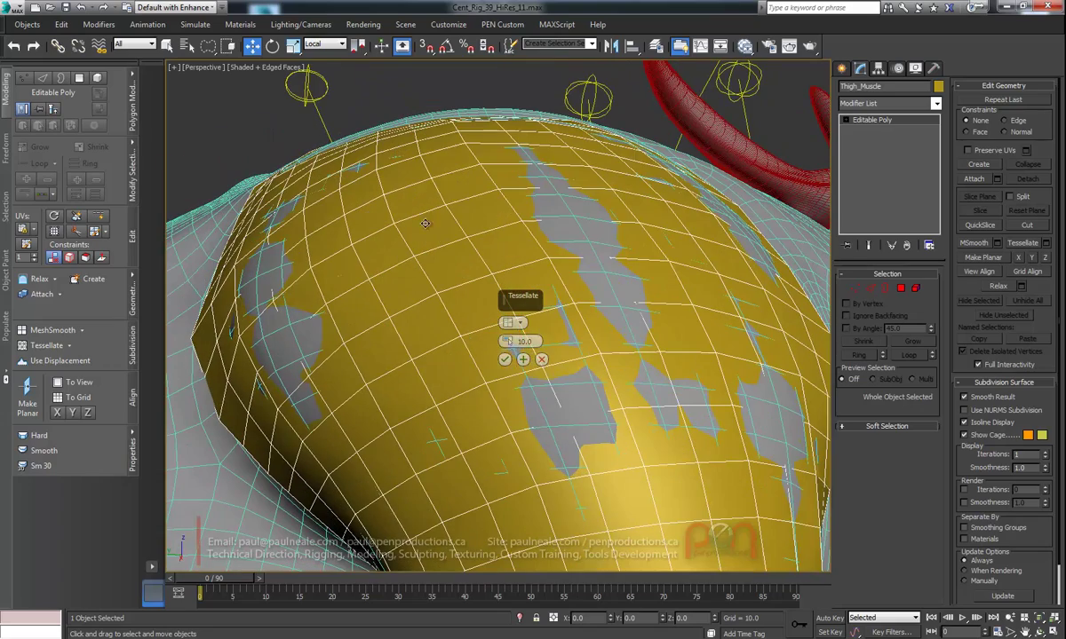
left_click(542, 360)
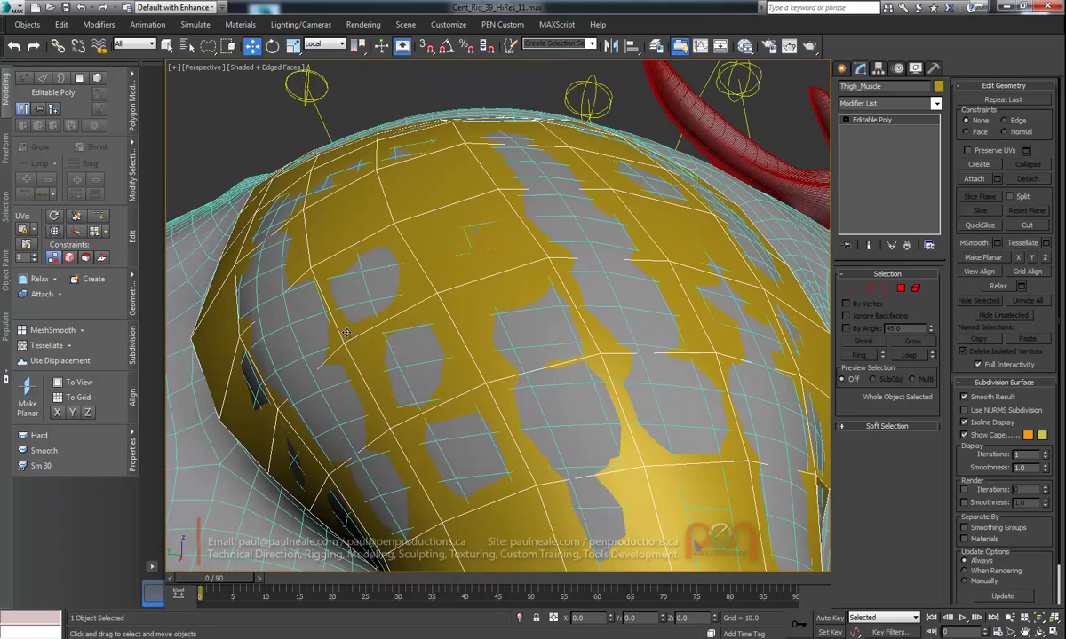
- Apply MeshSmooth to Thigh_Muscle and fit the subdivided mesh back onto the body with the Conform brush
left_click(50, 328)
middle_click_drag(444, 327, 441, 339, "alt")
scroll(476, 286, "down", 3)
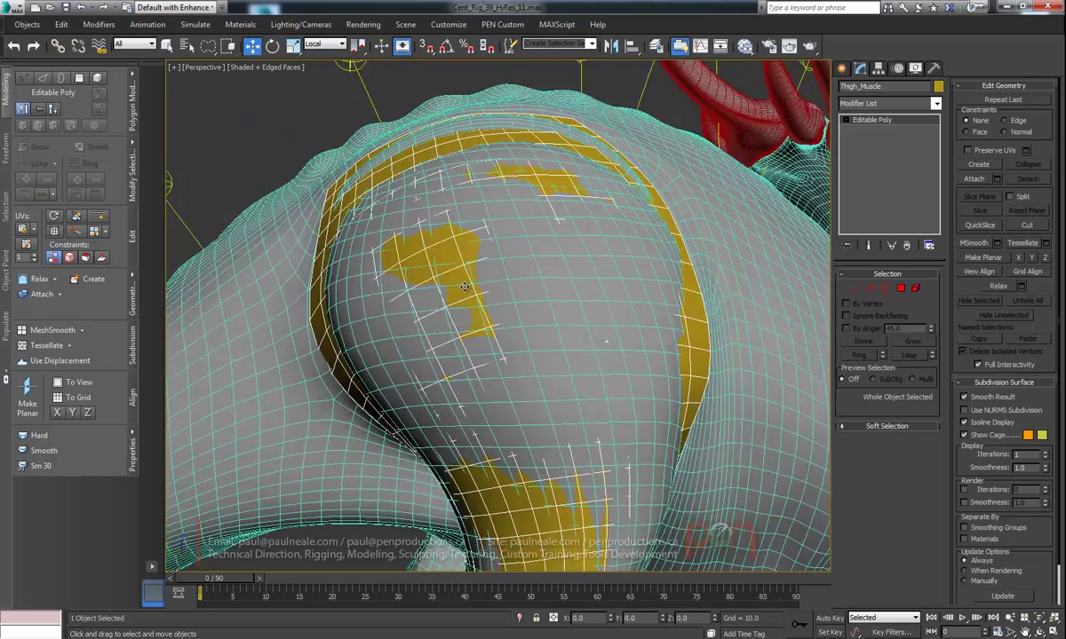
middle_click_drag(476, 286, 178, 199, "alt")
left_click(5, 148)
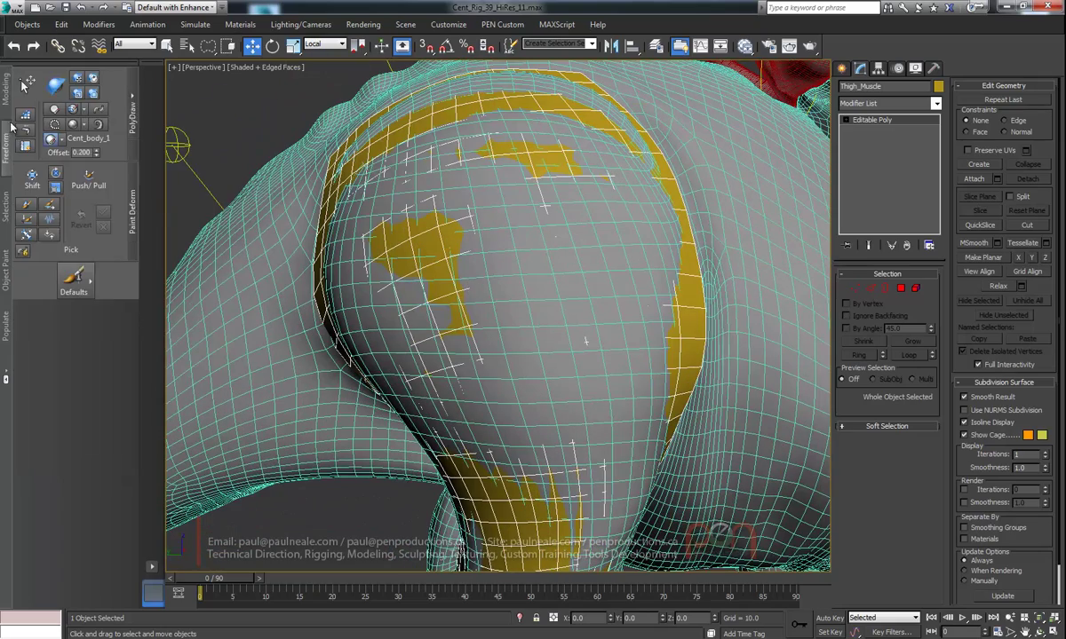
left_click(55, 85)
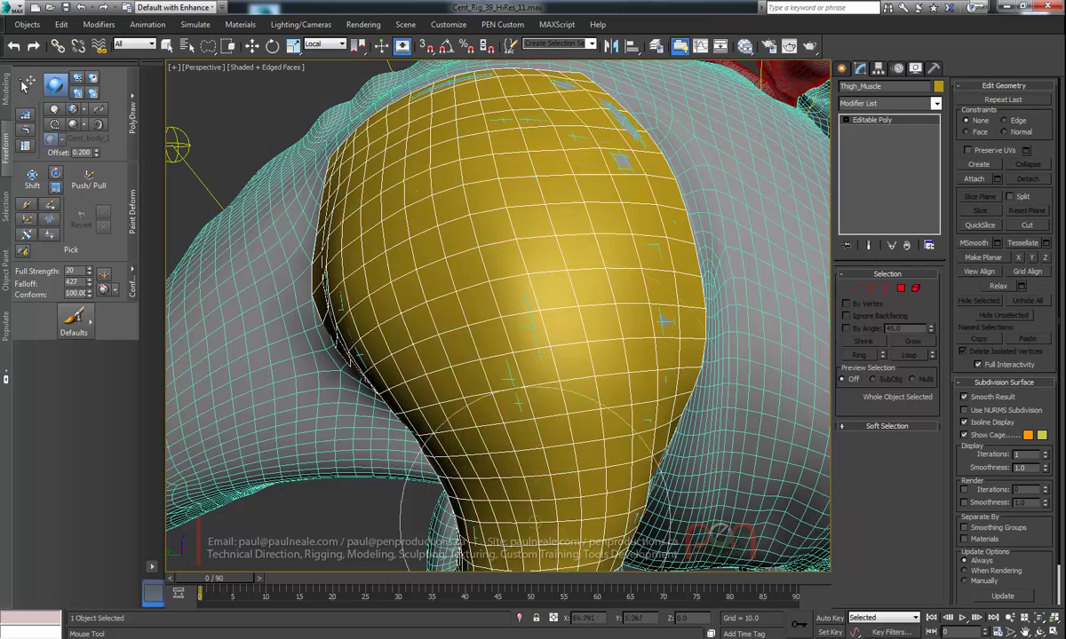
- Examine how the smoothed Thigh_Muscle mesh fits the body from the front, rear and side, then exit the Conform brush
mouse_move(561, 534)
middle_mouse_down("alt")
mouse_move(507, 250)
mouse_move(546, 269)
middle_mouse_up("alt")
middle_click_drag(377, 355, 515, 278, "alt")
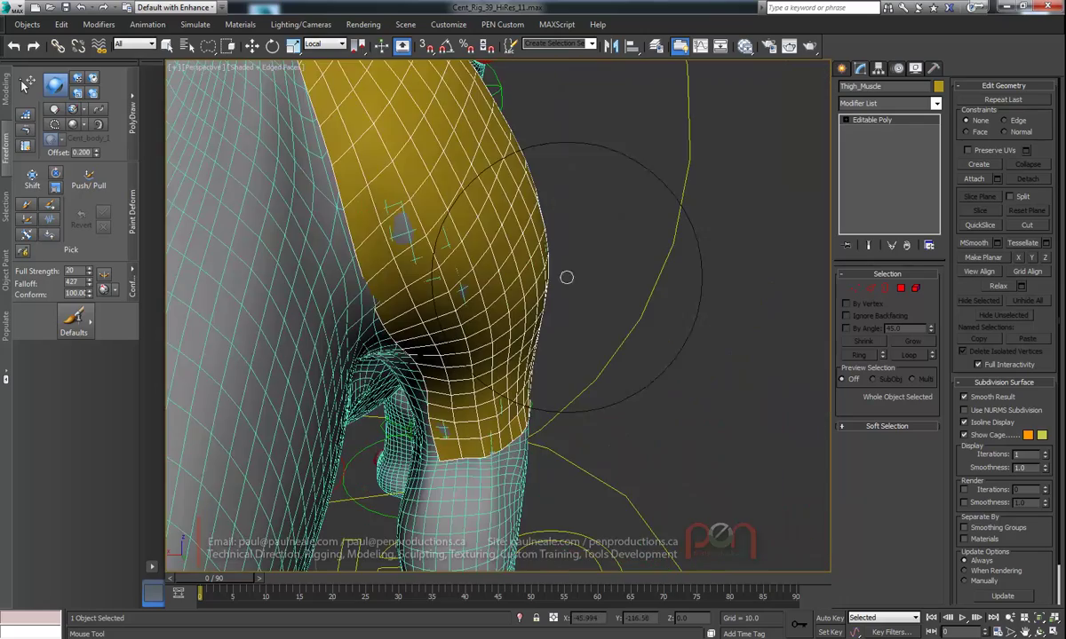
key("shift+z")
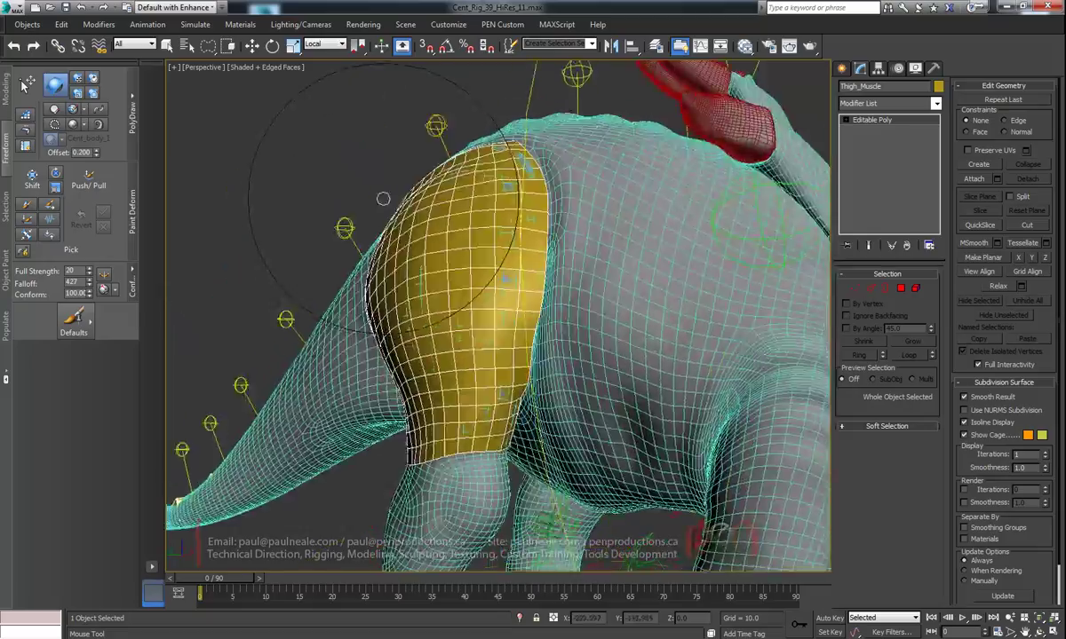
middle_click_drag(383, 199, 353, 203, "alt")
key("shift+z")
key("shift+z")
key("shift+z")
key("w")
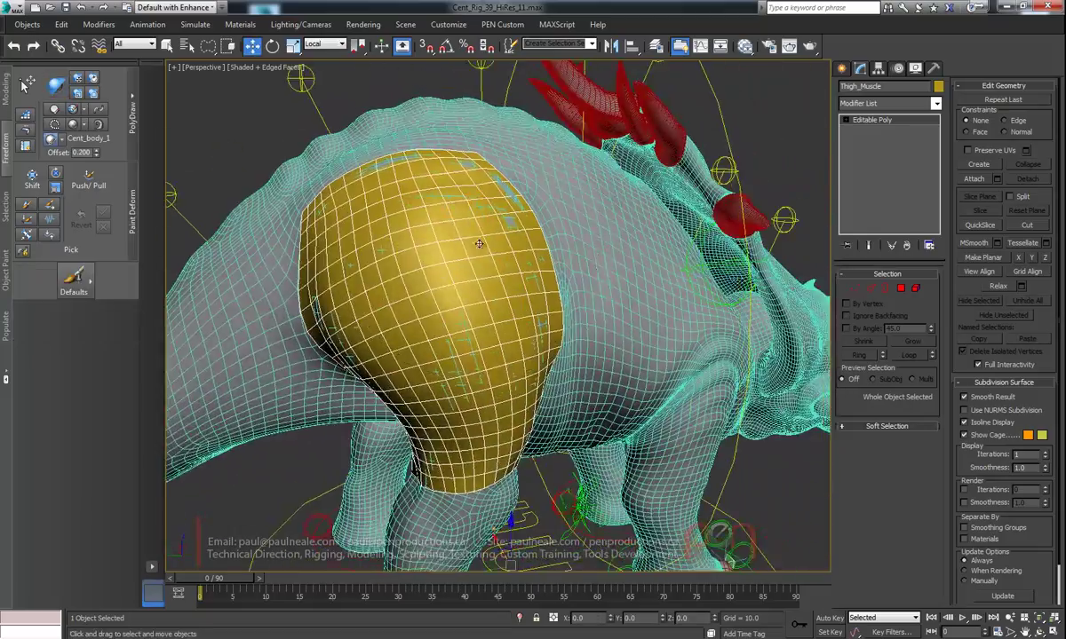
mouse_move(474, 255)
middle_mouse_down("alt")
mouse_move(488, 264)
mouse_move(500, 222)
mouse_move(508, 263)
mouse_move(485, 247)
middle_mouse_up("alt")
key("shift+z")
key("shift+z")
key("shift+z")
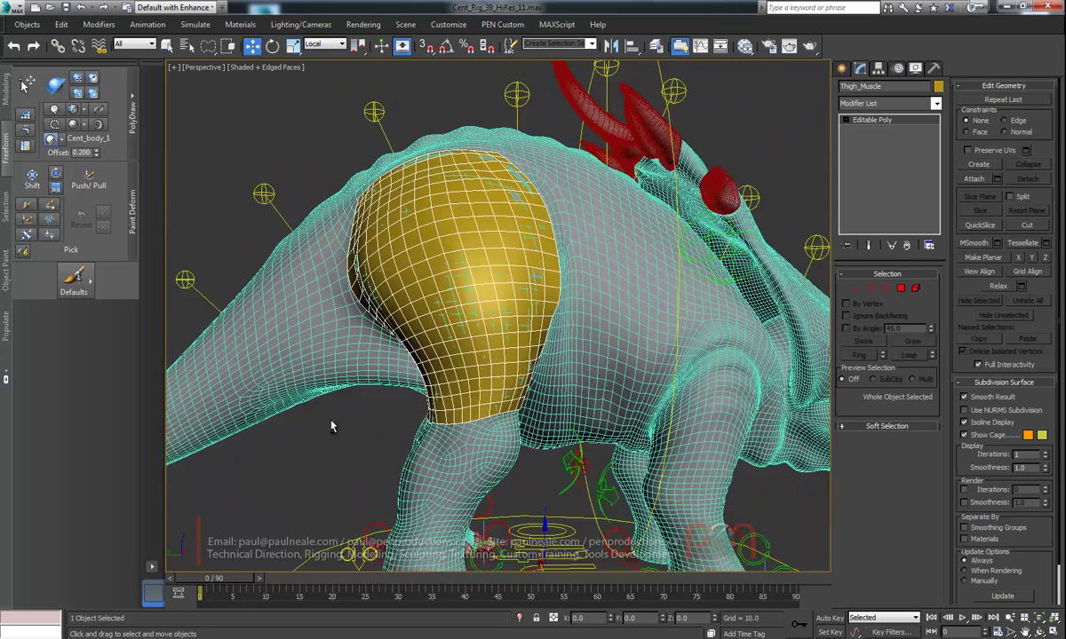
key("shift+z")
key("shift+z")
key("shift+z")
left_click_drag(222, 580, 125, 578)
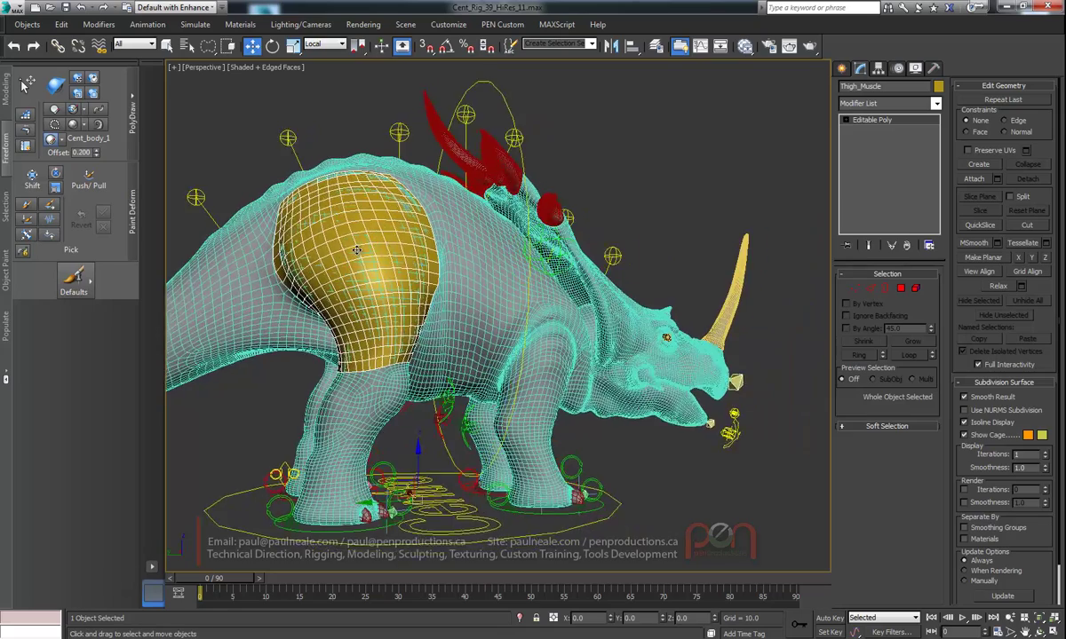
- Apply a Skin Wrap modifier to Thigh_Muscle and add Cent_body_1 as its wrapping object
scroll(390, 255, "up", 8)
middle_click_drag(331, 228, 342, 226)
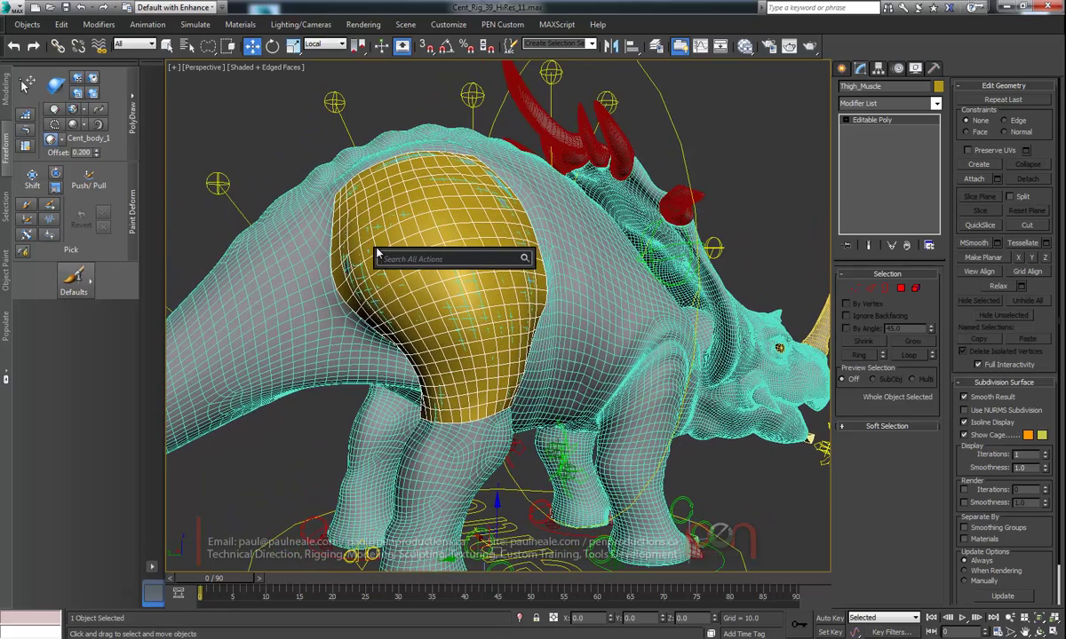
type("skin w")
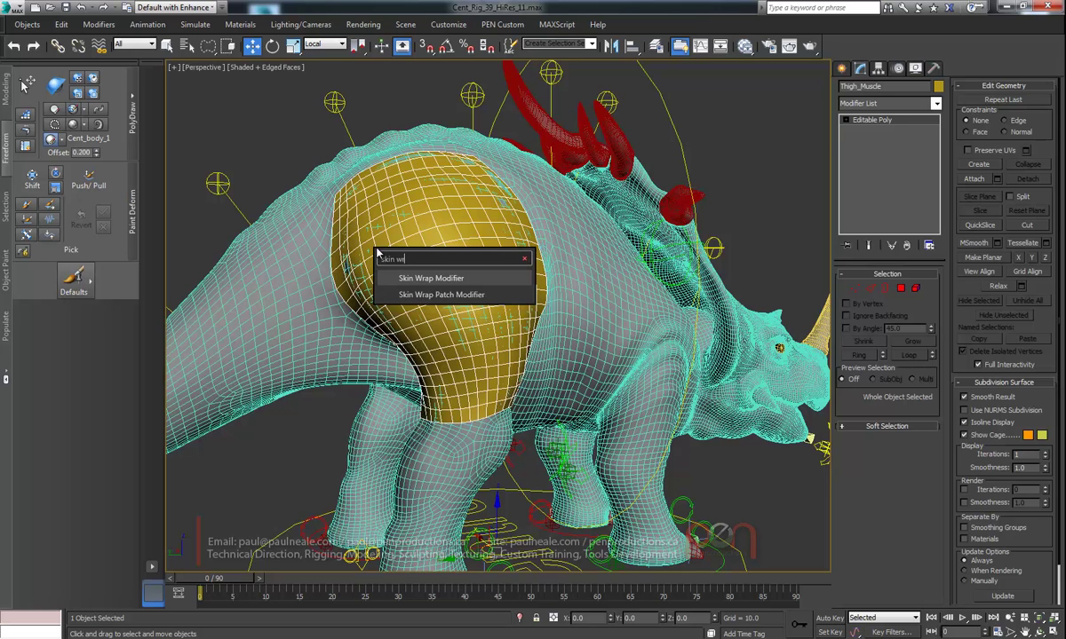
key("Return")
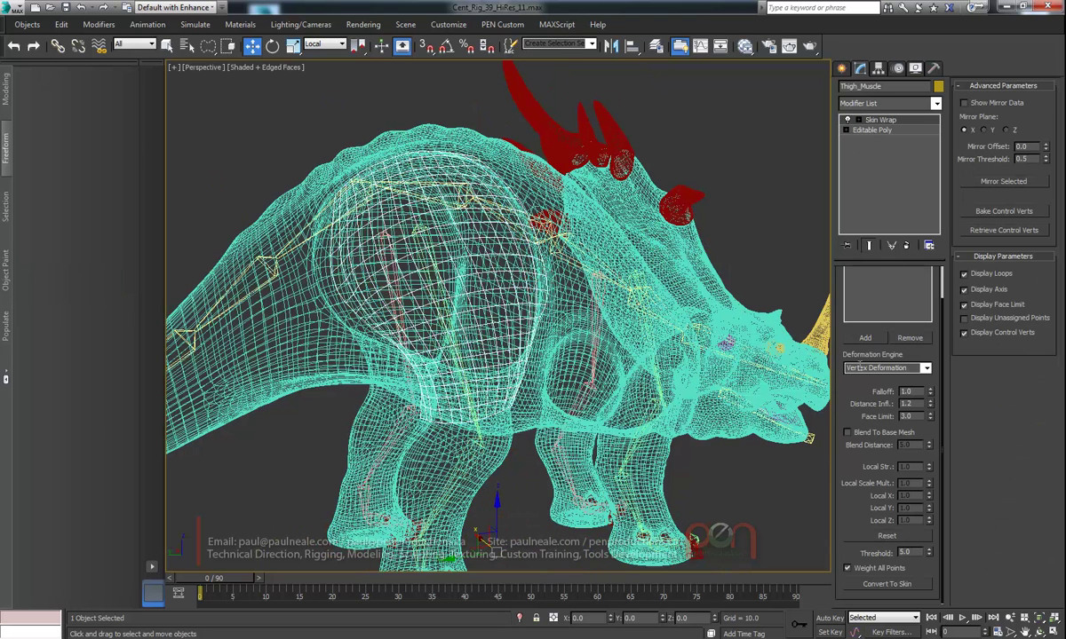
left_click(866, 340)
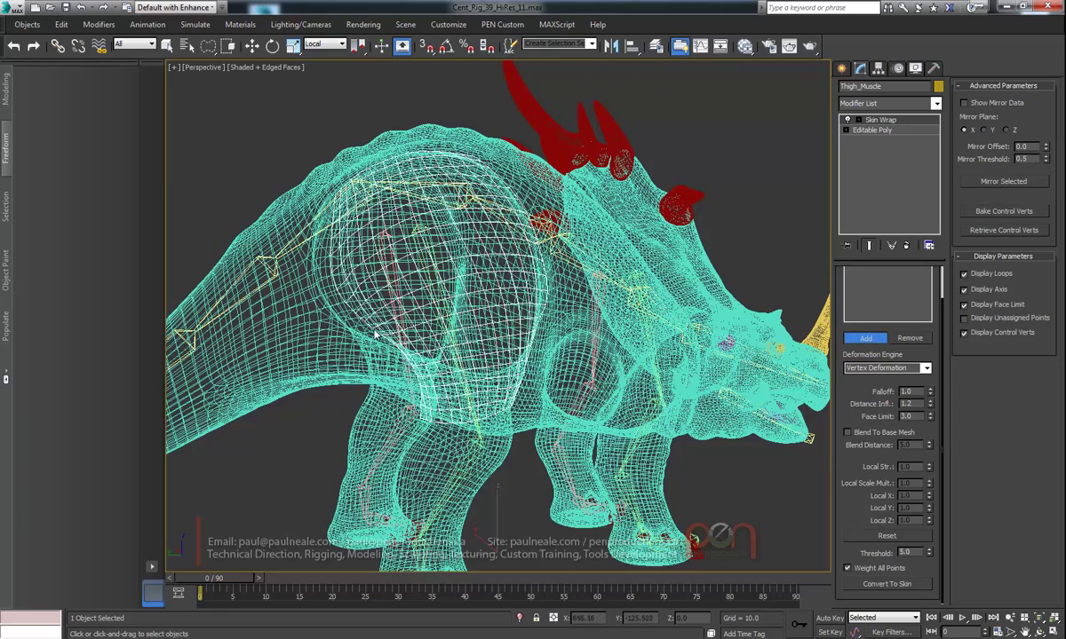
middle_click_drag(359, 336, 403, 308, "alt")
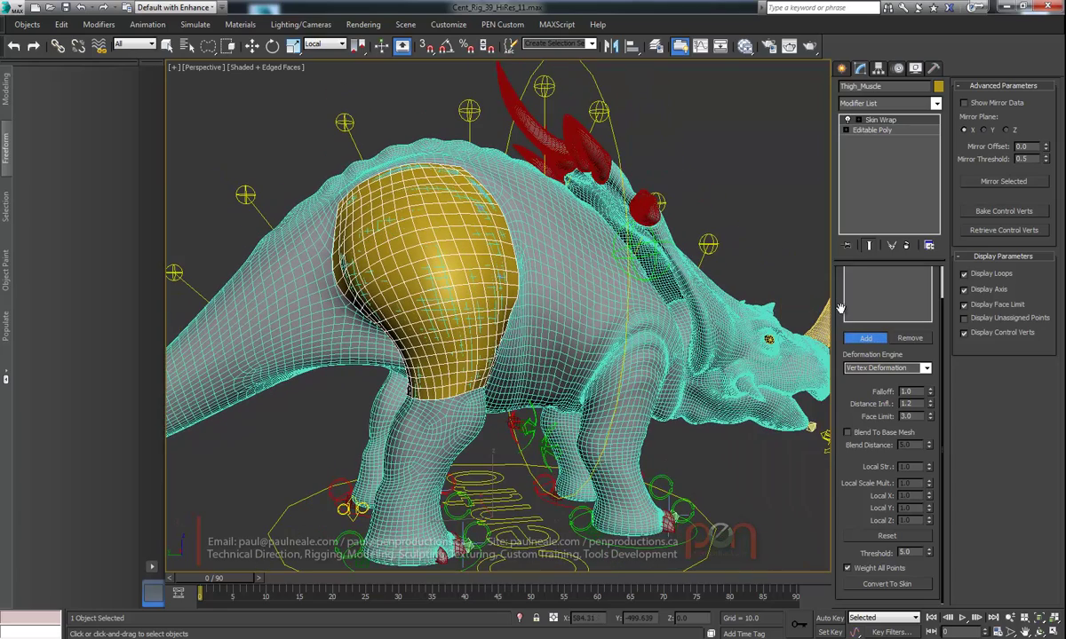
left_click_drag(838, 314, 841, 343)
middle_click_drag(677, 353, 608, 278, "alt")
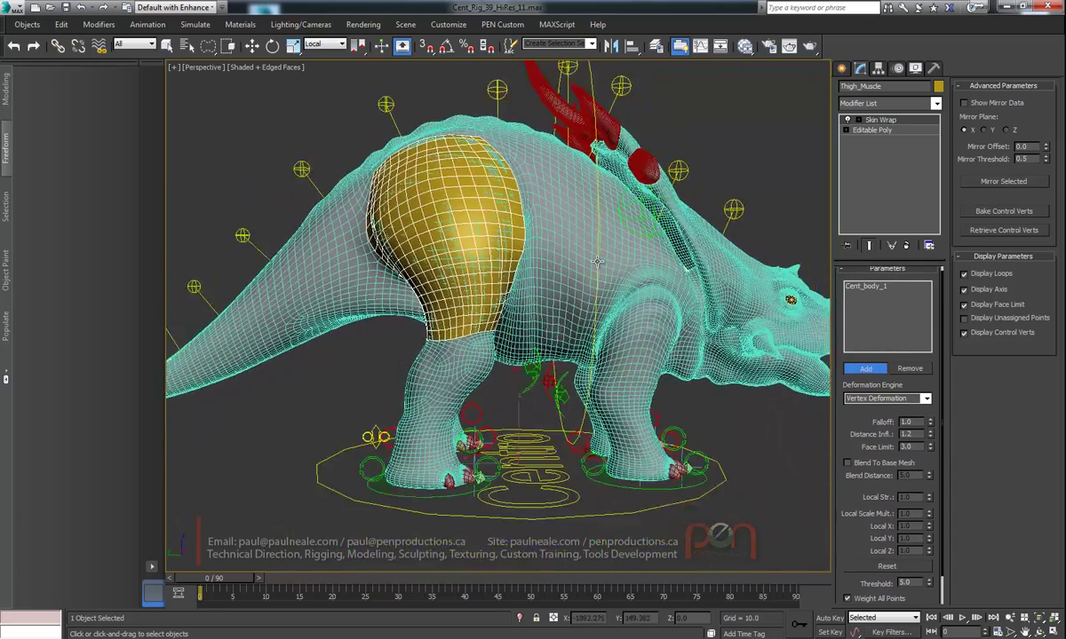
- Scrub the animation to frame 13 and check how the wrapped Thigh_Muscle follows the body
middle_click_drag(595, 267, 584, 274, "alt")
left_click_drag(213, 578, 293, 578)
middle_click_drag(478, 283, 546, 277, "alt")
scroll(498, 247, "up", 5)
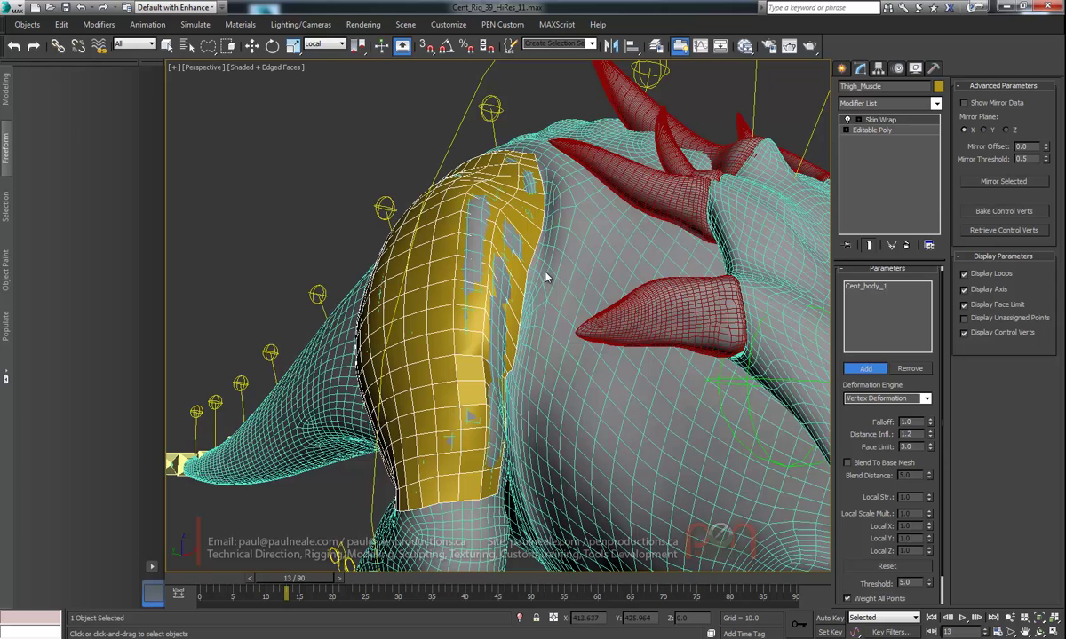
- Set the Skin Wrap falloff to 1.1, leaving the distance influence at 1.2
mouse_move(930, 434)
left_mouse_down()
mouse_move(930, 423)
mouse_move(930, 433)
left_mouse_up()
left_click(930, 437)
middle_click_drag(670, 407, 658, 349)
mouse_move(931, 424)
left_mouse_down()
mouse_move(934, 414)
mouse_move(933, 423)
left_mouse_up()
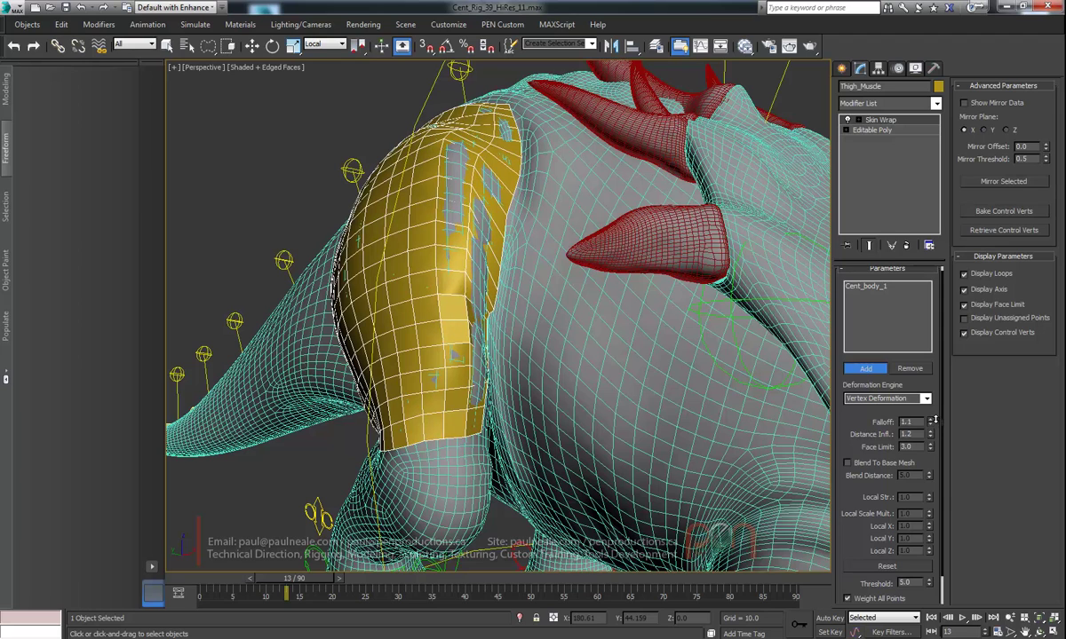
middle_click_drag(560, 367, 593, 348, "alt")
- Convert the Skin Wrap on Thigh_Muscle to a Skin modifier and delete the Skin Wrap from the modifier stack
left_click_drag(852, 538, 851, 411)
left_click(881, 584)
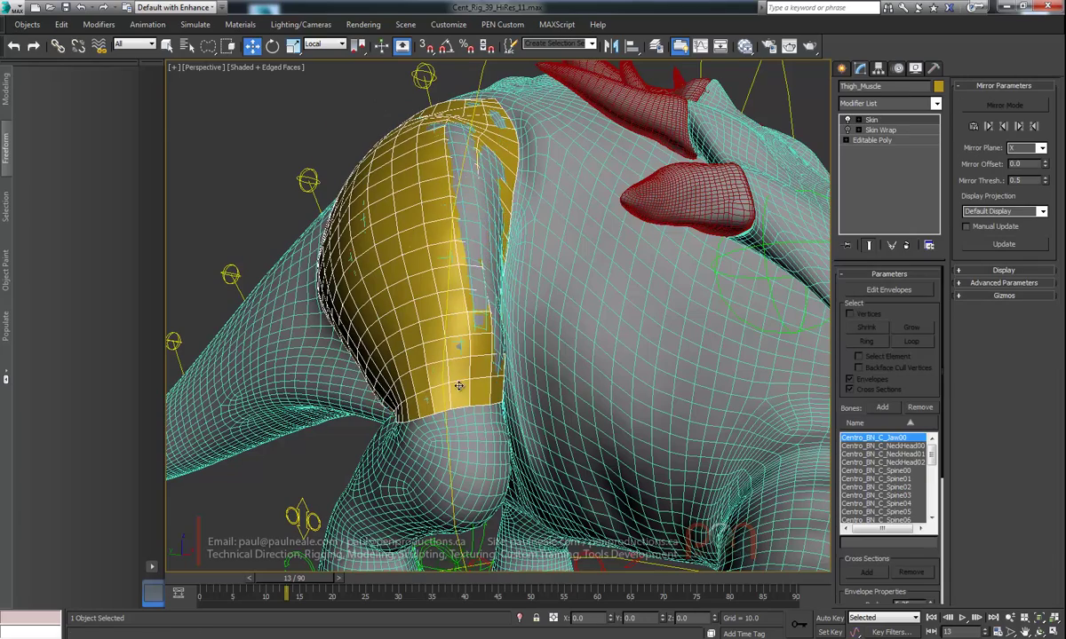
middle_click_drag(484, 345, 511, 377, "alt")
left_click_drag(236, 582, 133, 575)
left_click(879, 131)
right_click(879, 131)
left_click(883, 149)
mouse_move(530, 297)
middle_mouse_down("alt")
mouse_move(582, 307)
mouse_move(541, 258)
middle_mouse_up("alt")
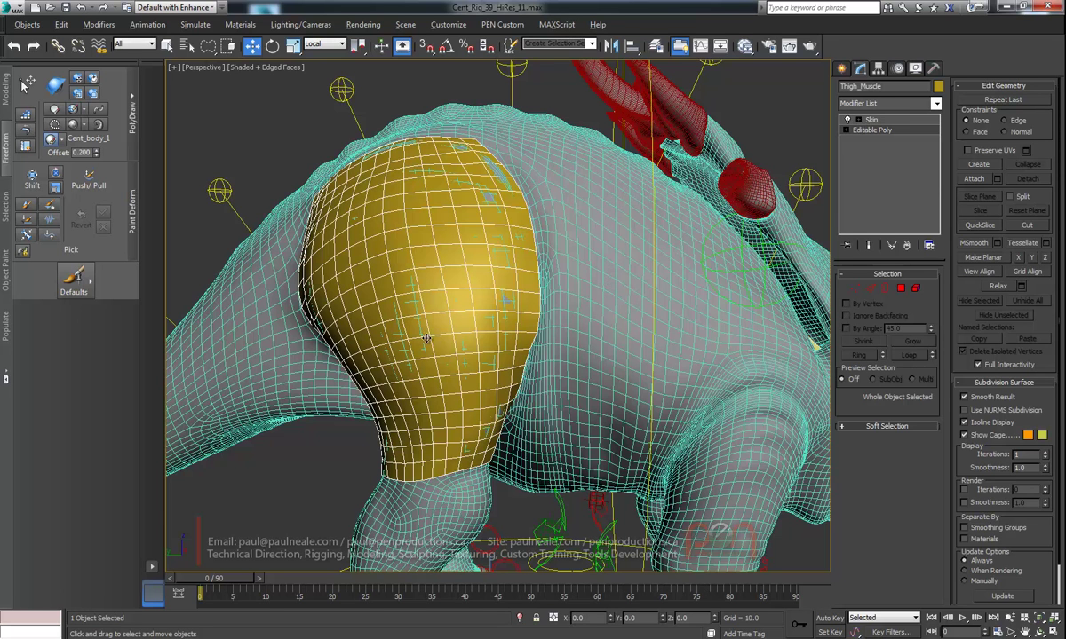
- Add a Flex modifier above the Skin modifier on Thigh_Muscle at frame 0
left_click_drag(199, 579, 148, 556)
left_click(874, 120)
key("w")
middle_click_drag(487, 273, 586, 274, "alt")
type("x")
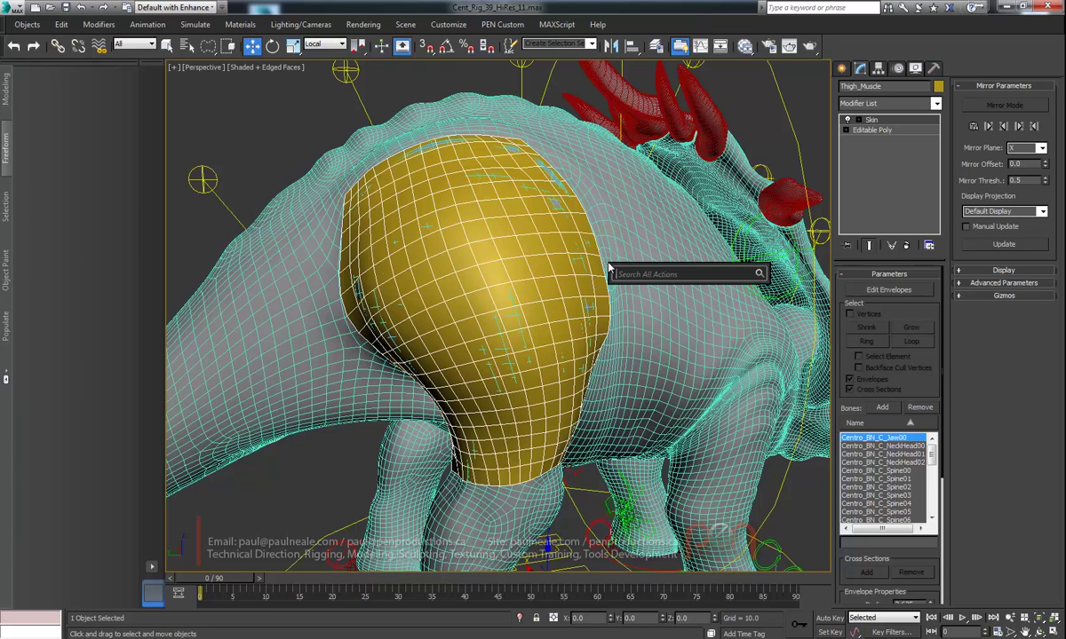
type("fl")
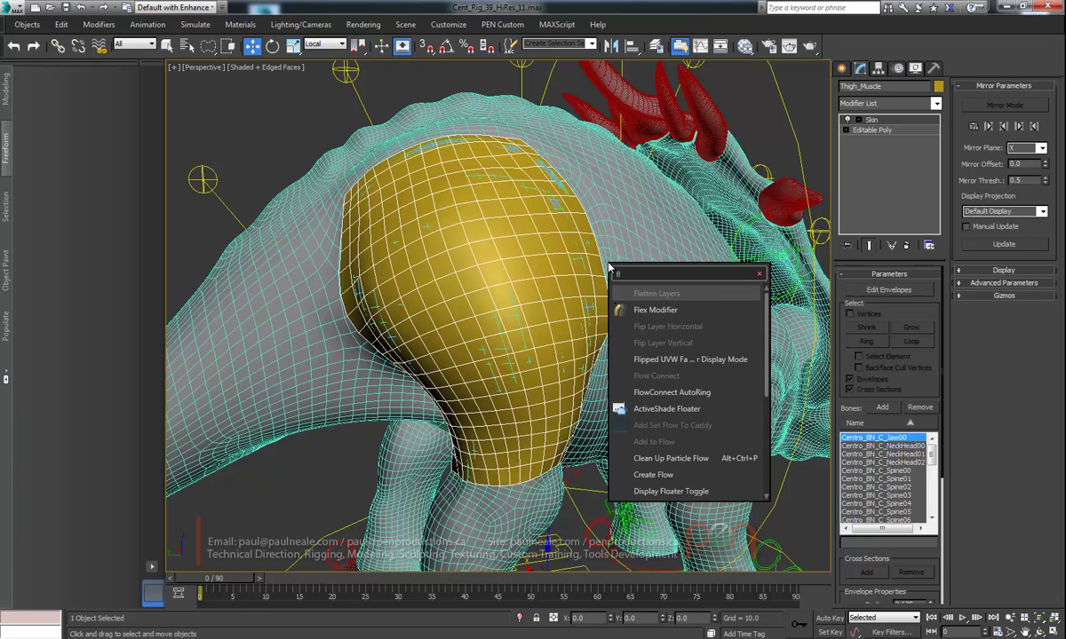
key("Return")
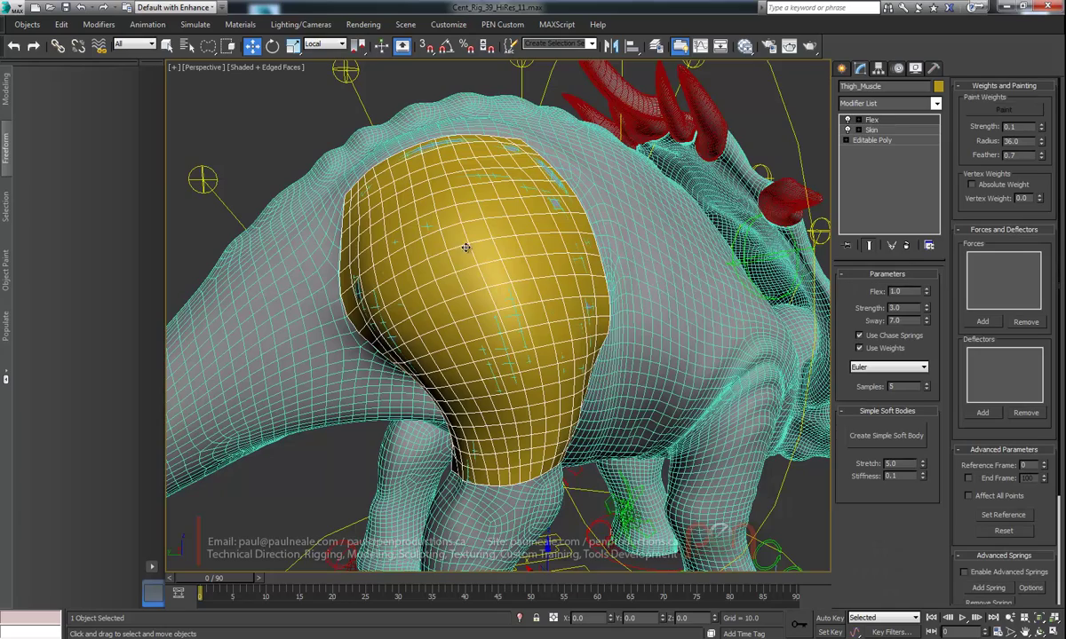
- Scrub the animation with Flex active, return to frame 0 and isolate Thigh_Muscle in the viewport
middle_click_drag(631, 257, 449, 332, "alt")
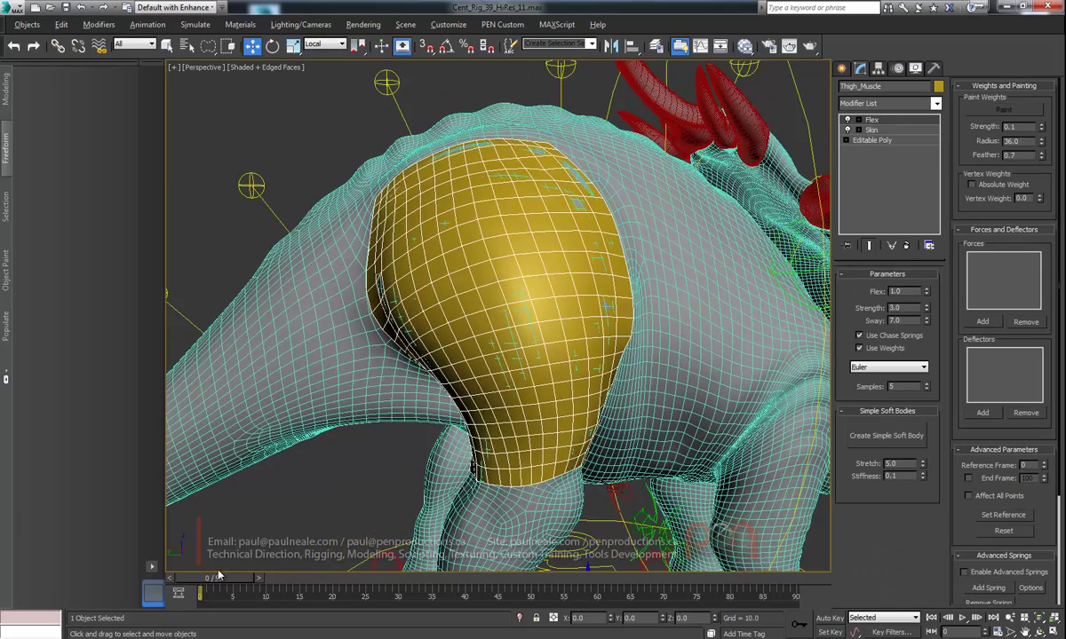
left_click_drag(214, 578, 169, 559)
key("w")
middle_click_drag(364, 413, 375, 399)
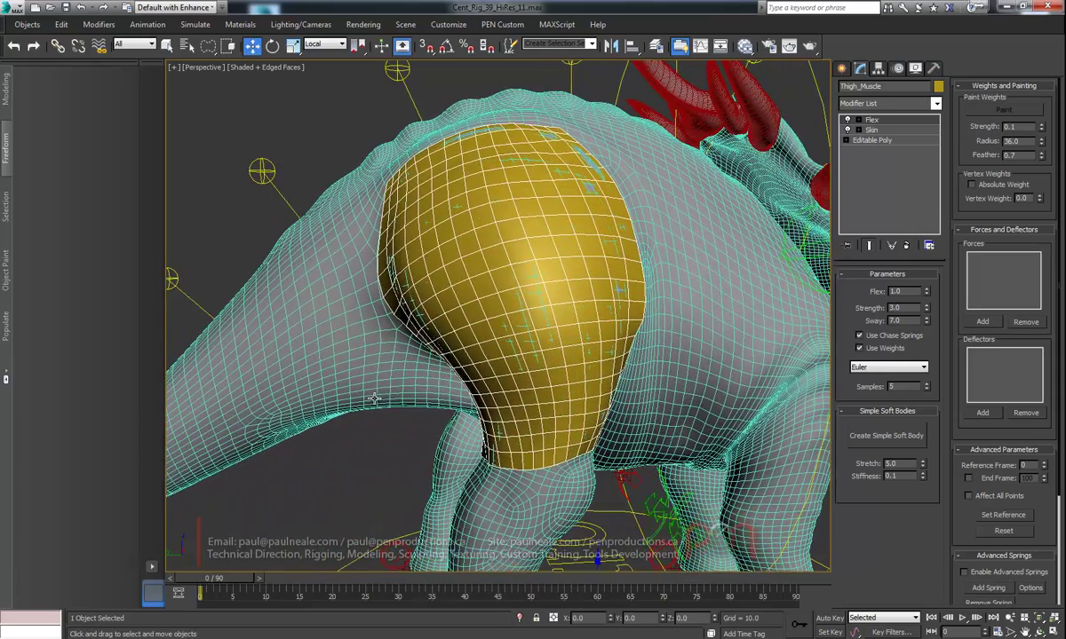
key("alt+x")
key("alt+x")
key("alt+q")
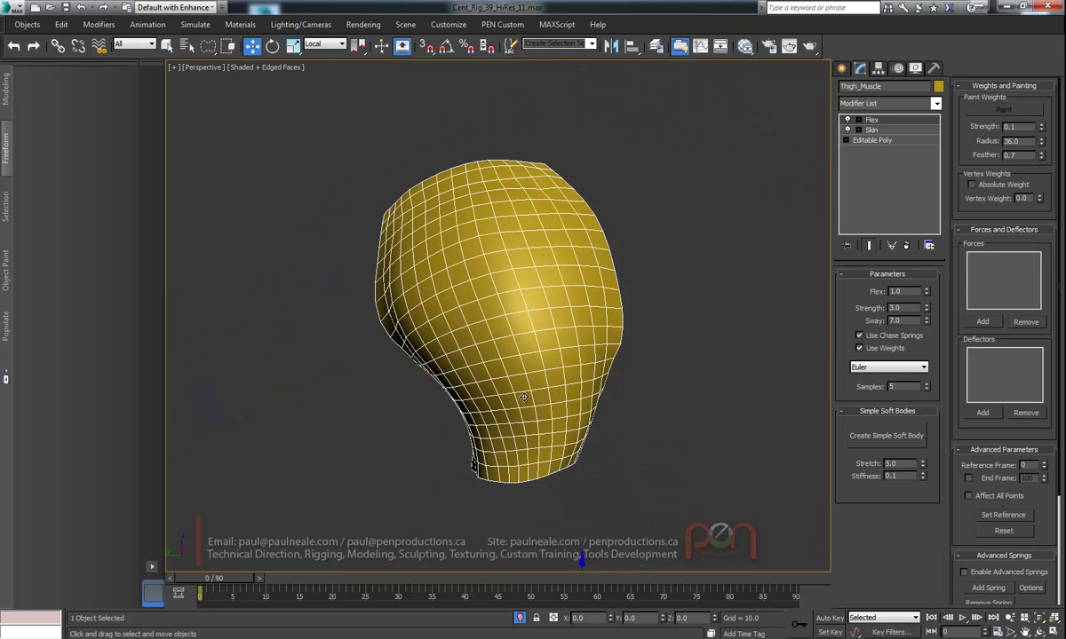
- Play the animation to preview the Flex motion on the isolated muscle, and go back to frame 0
left_click(962, 619)
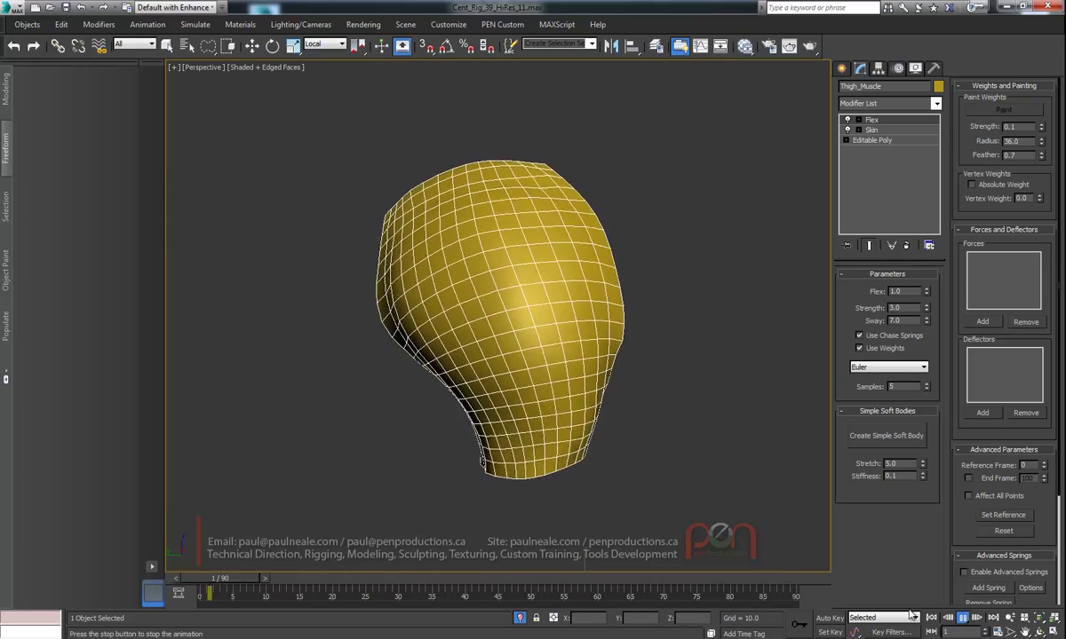
left_click(171, 581)
key("w")
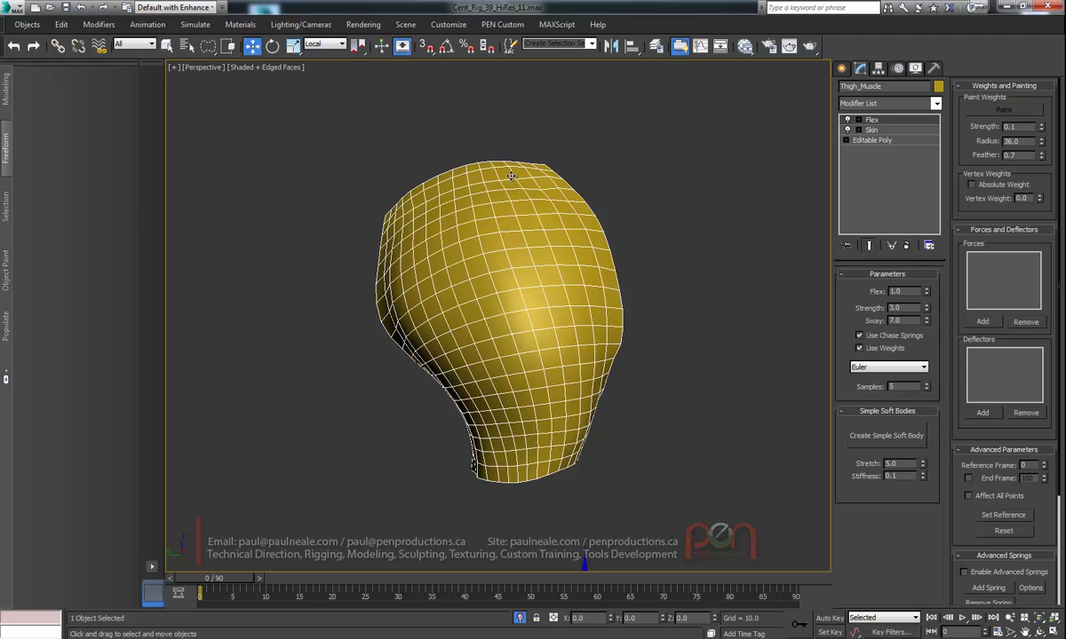
- Enter the Flex Edge Vertices level in an orthographic view and select the vertices along Thigh_Muscle's top edge
left_click(845, 120)
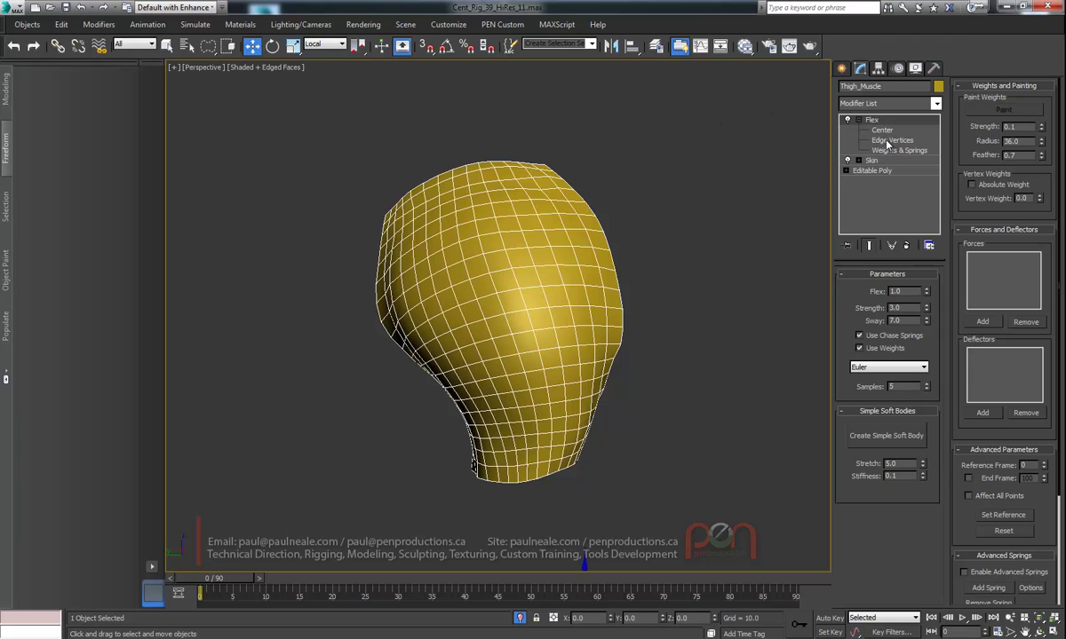
left_click(886, 142)
middle_click_drag(657, 238, 527, 332, "alt")
scroll(586, 238, "up", 3)
key("u")
scroll(501, 347, "up", 3)
middle_click_drag(507, 376, 555, 334)
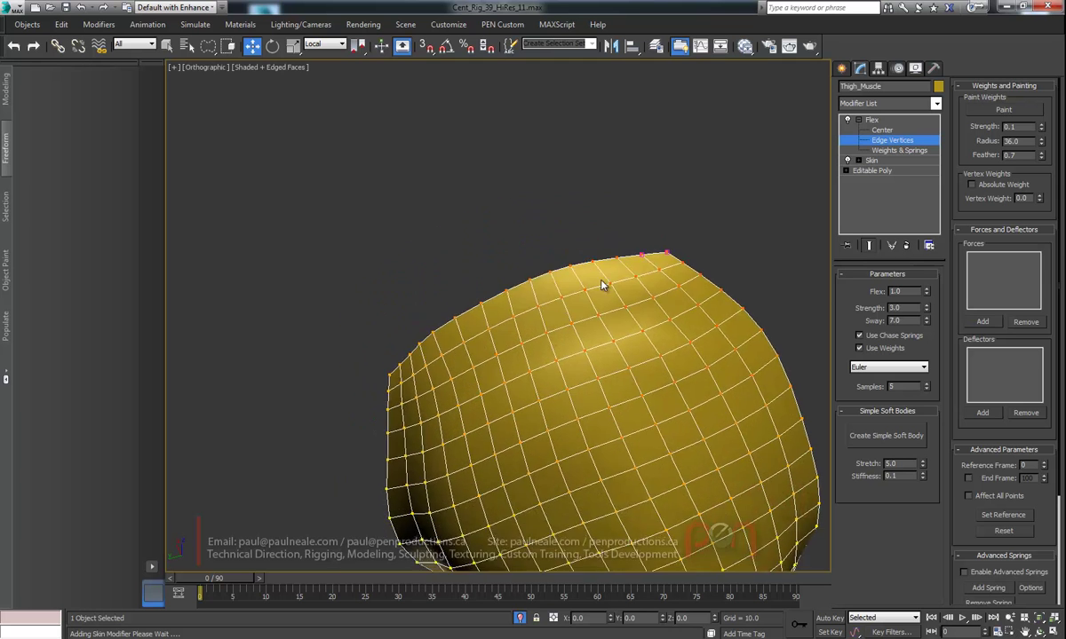
left_click_drag(582, 284, 416, 325)
mouse_move(385, 382)
left_mouse_down()
mouse_move(410, 326)
mouse_move(519, 258)
left_mouse_up()
mouse_move(519, 258)
middle_mouse_down("alt")
mouse_move(502, 157)
mouse_move(563, 155)
mouse_move(504, 207)
middle_mouse_up("alt")
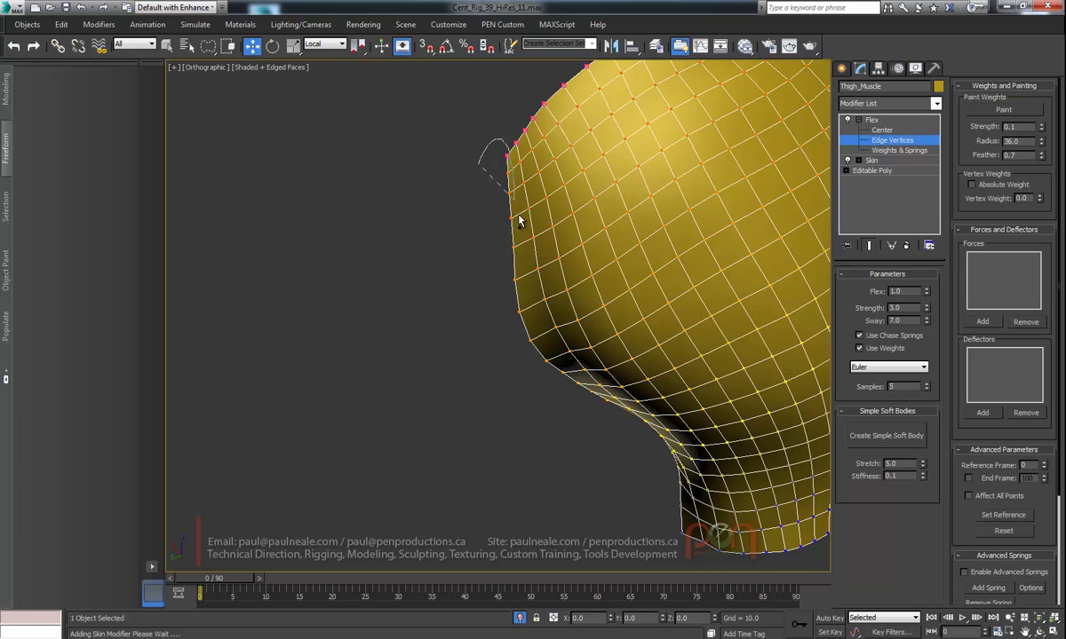
- Extend the Flex edge vertex selection down the rear edge and along the bottom border of Thigh_Muscle
mouse_move(520, 234)
left_mouse_down()
mouse_move(510, 320)
mouse_move(404, 355)
left_mouse_up()
mouse_move(404, 354)
middle_mouse_down("alt")
mouse_move(477, 300)
mouse_move(506, 245)
mouse_move(480, 340)
mouse_move(500, 288)
middle_mouse_up("alt")
mouse_move(429, 243)
left_mouse_down()
mouse_move(488, 276)
mouse_move(520, 366)
mouse_move(525, 440)
left_mouse_up()
mouse_move(525, 440)
middle_mouse_down("alt")
mouse_move(568, 388)
mouse_move(550, 402)
middle_mouse_up("alt")
mouse_move(584, 488)
left_mouse_down()
mouse_move(596, 448)
mouse_move(518, 439)
mouse_move(360, 526)
left_mouse_up()
mouse_move(360, 526)
middle_mouse_down("alt")
mouse_move(483, 374)
mouse_move(441, 445)
mouse_move(475, 262)
middle_mouse_up("alt")
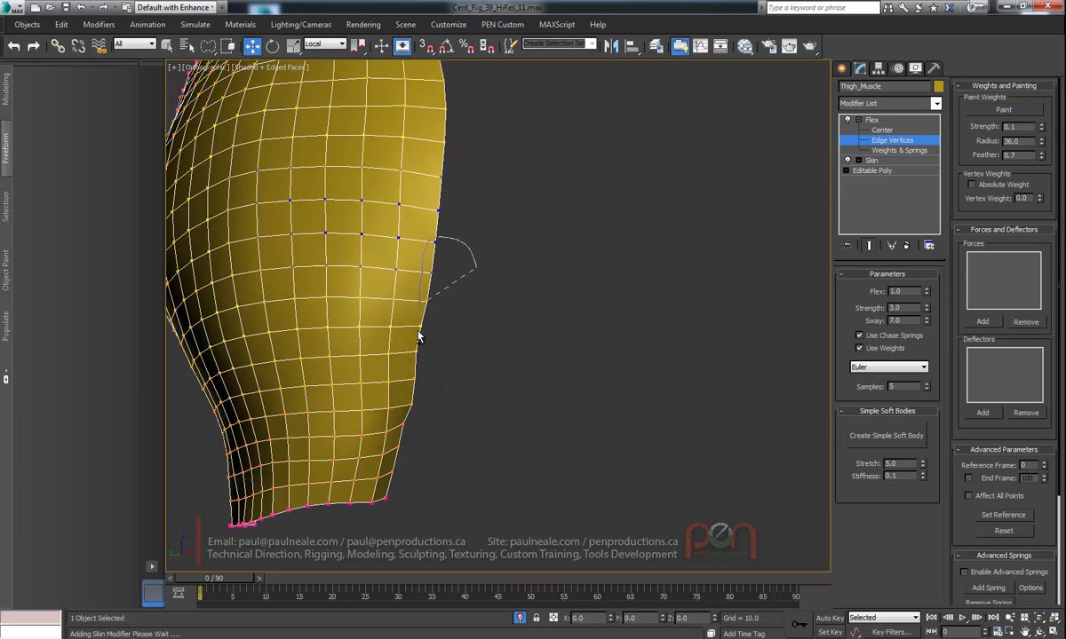
- Complete the edge vertex selection along the muscle's front border and test the Flex motion up to frame 25
left_click_drag(397, 442, 480, 488)
middle_click_drag(480, 487, 468, 166, "alt")
left_click_drag(468, 165, 450, 200)
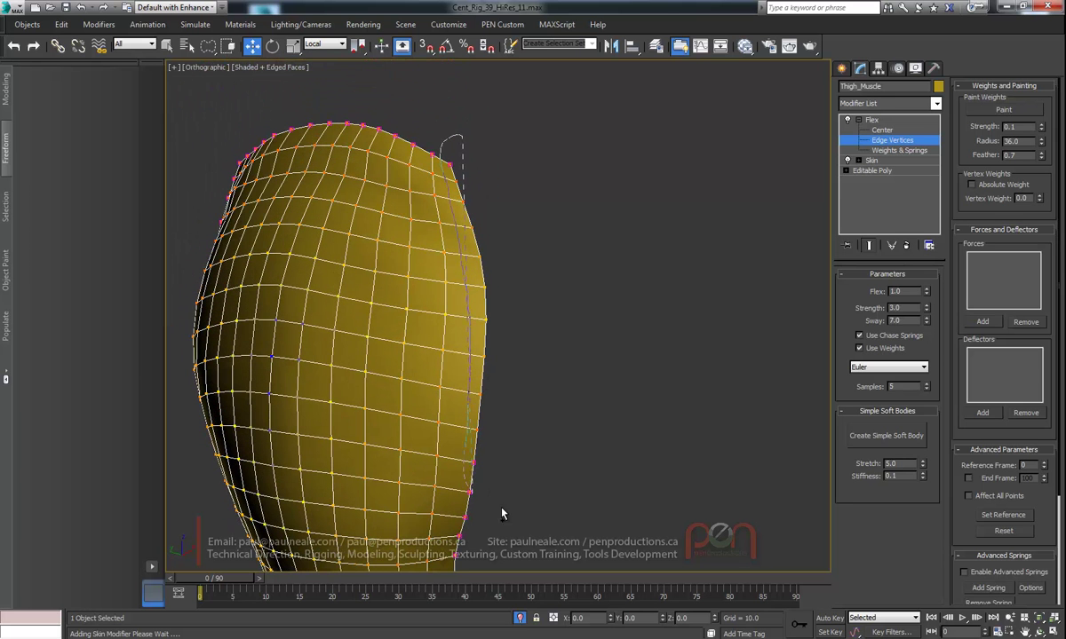
left_click_drag(544, 485, 540, 491)
mouse_move(470, 189)
middle_mouse_down("alt")
mouse_move(506, 245)
mouse_move(539, 260)
middle_mouse_up("alt")
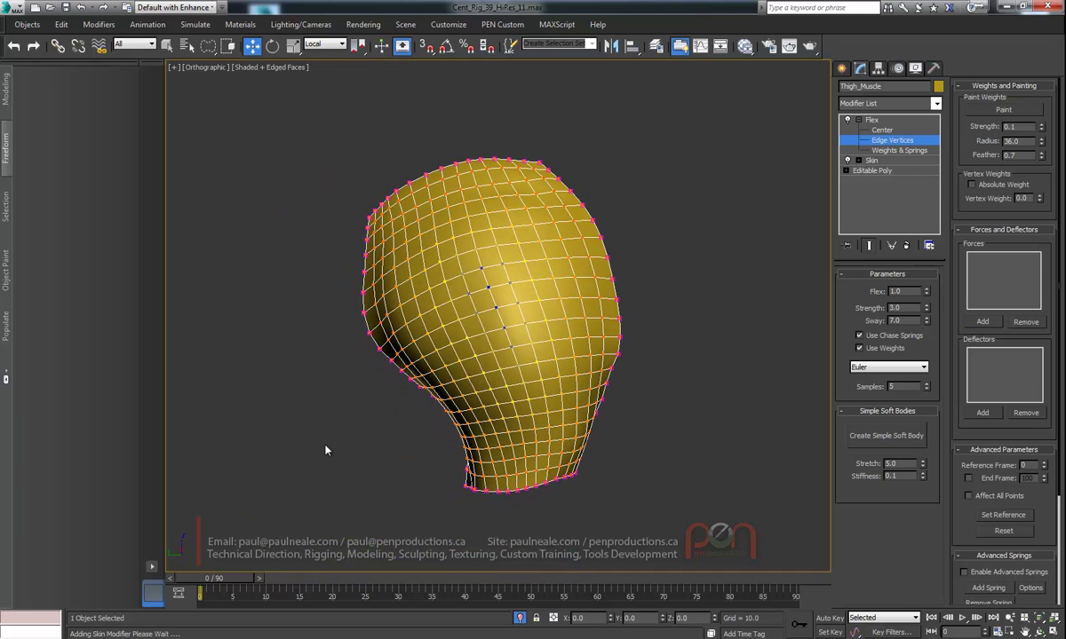
left_click_drag(224, 581, 365, 543)
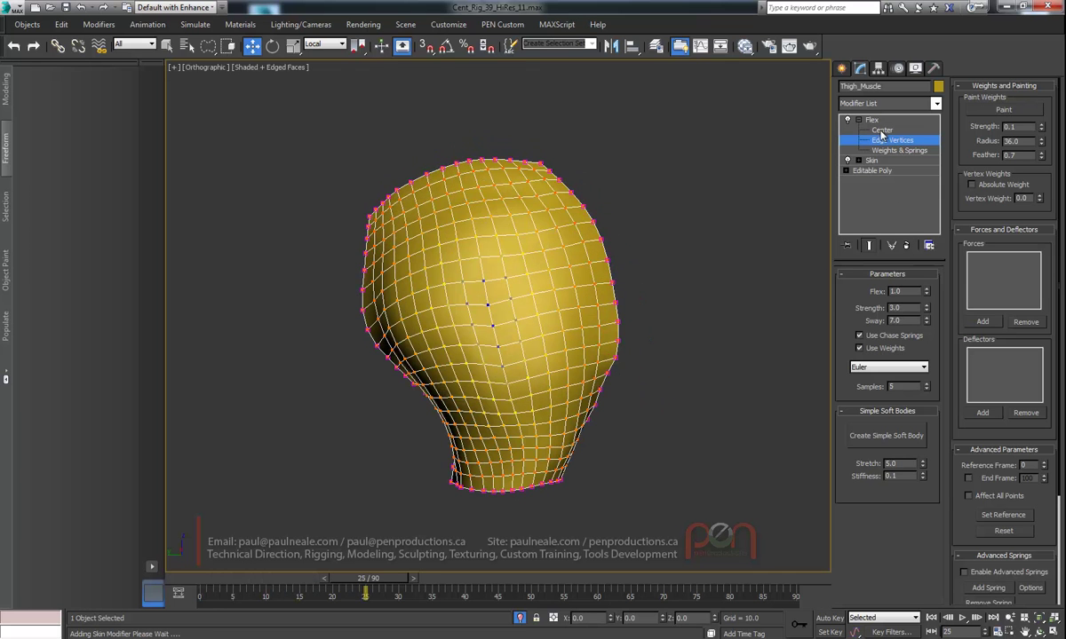
- Move the Flex center from below the mesh up and in toward the middle of Thigh_Muscle
left_click(881, 130)
middle_click_drag(678, 276, 497, 356, "alt")
scroll(497, 356, "down", 5)
mouse_move(476, 318)
middle_mouse_down("alt")
mouse_move(421, 334)
mouse_move(350, 319)
mouse_move(467, 320)
mouse_move(470, 308)
middle_mouse_up("alt")
scroll(469, 350, "up", 4)
middle_click_drag(474, 378, 486, 418, "alt")
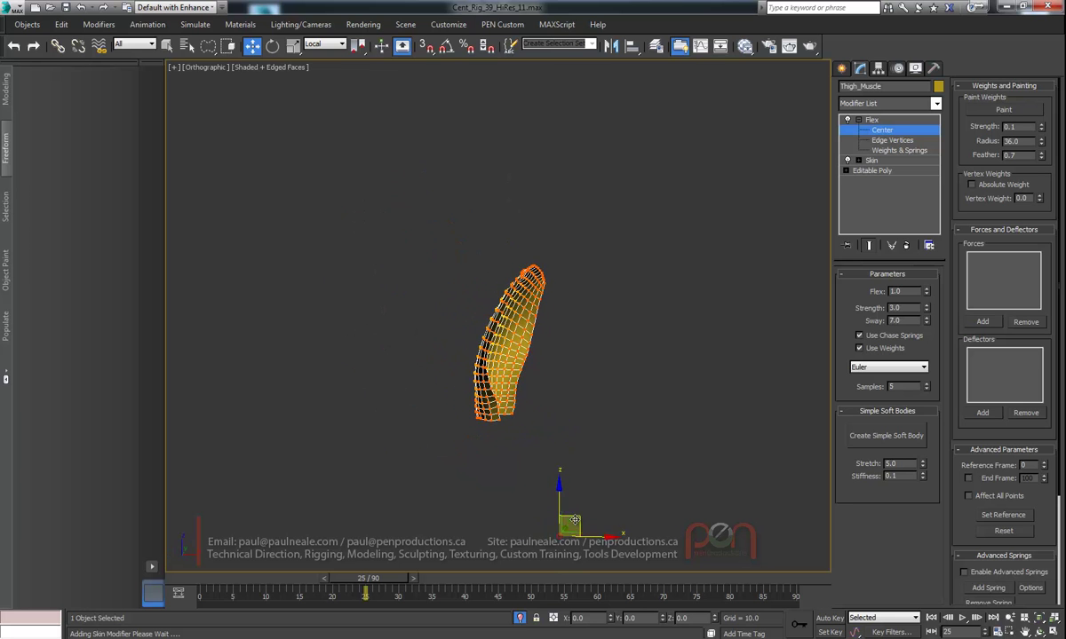
left_click_drag(578, 518, 527, 322)
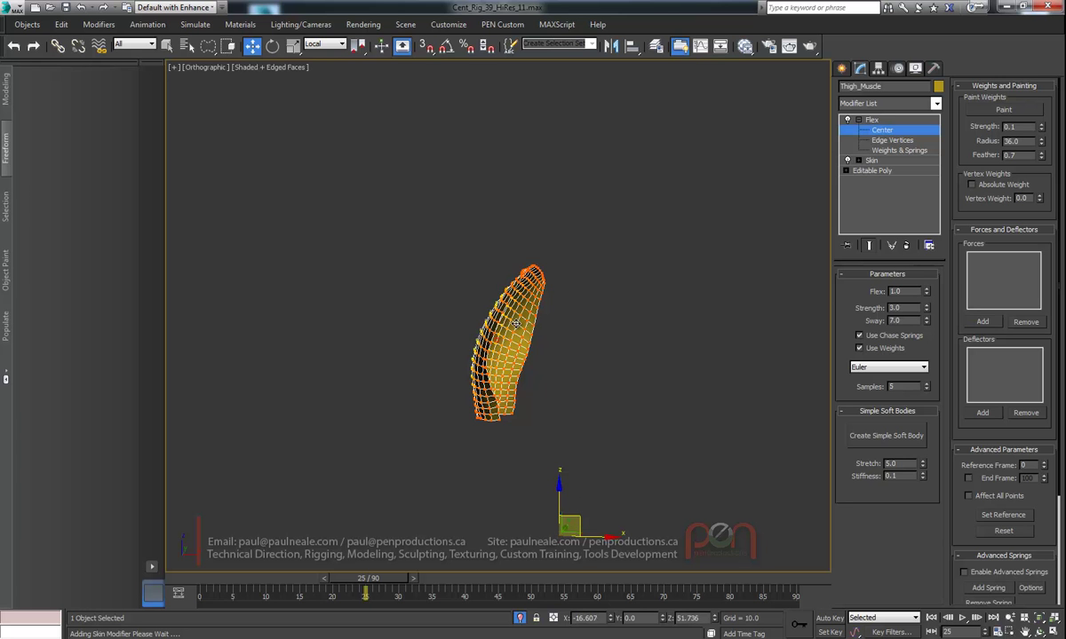
middle_click_drag(523, 325, 658, 344, "alt")
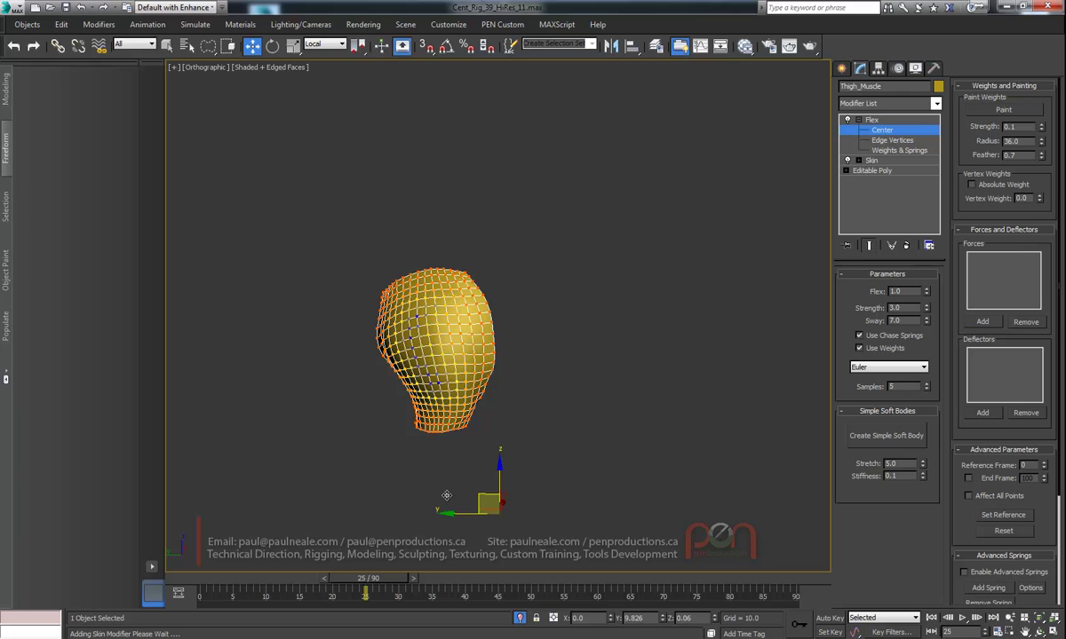
middle_click_drag(472, 381, 434, 424, "alt")
- Turn off Use Weights in the Flex modifier and scrub the animation to test it, ending at frame 0
left_click_drag(254, 582, 151, 564)
scroll(430, 363, "up", 4)
middle_click_drag(488, 362, 490, 331)
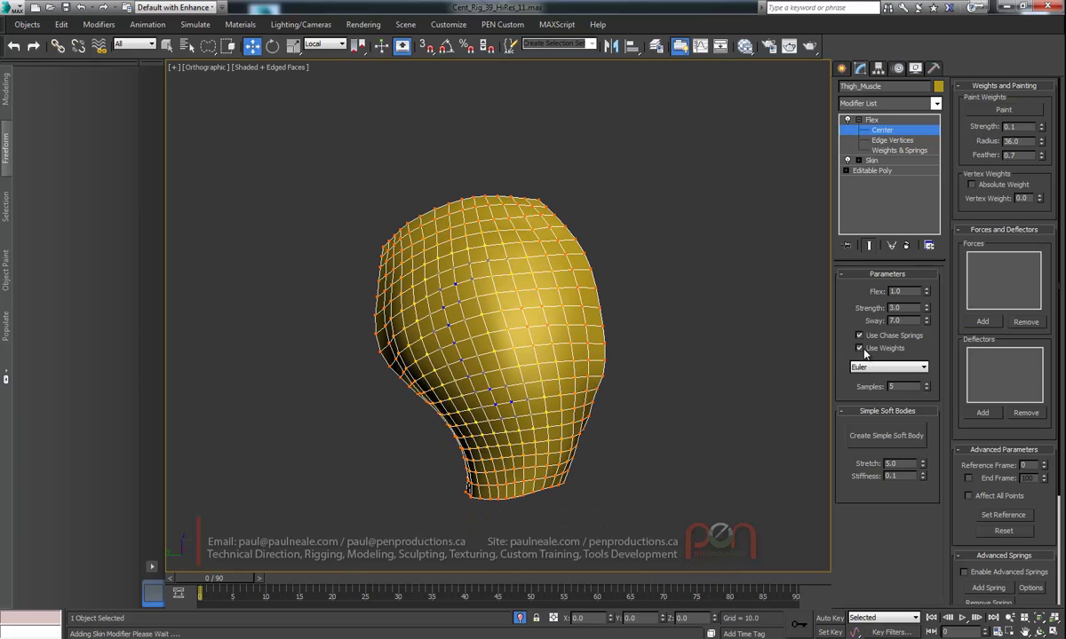
left_click_drag(256, 578, 193, 566)
key("w")
middle_click_drag(503, 395, 541, 323)
scroll(528, 340, "down", 1)
left_click_drag(539, 322, 527, 321)
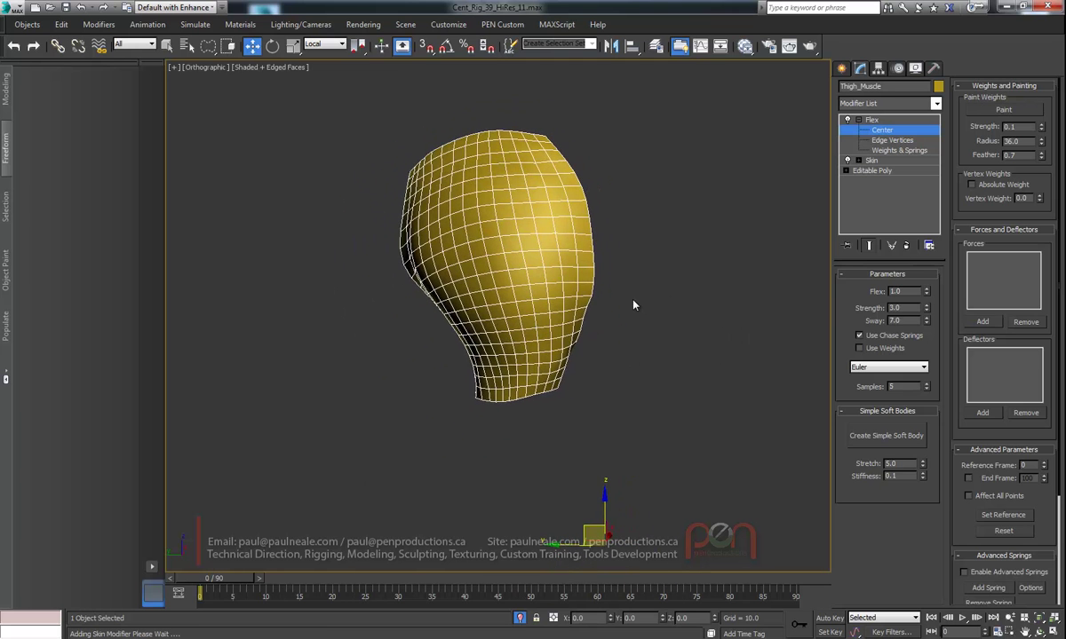
- Enable Advanced Springs at the Weights & Springs level of the Flex modifier
left_click(895, 150)
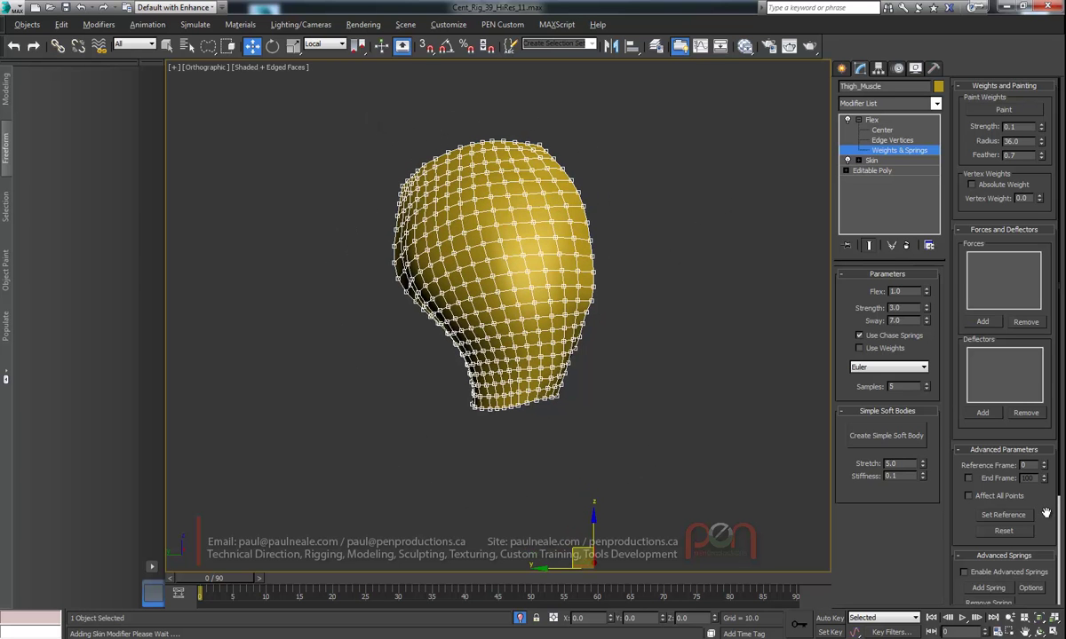
scroll(1031, 358, "down", 3)
left_click(964, 436)
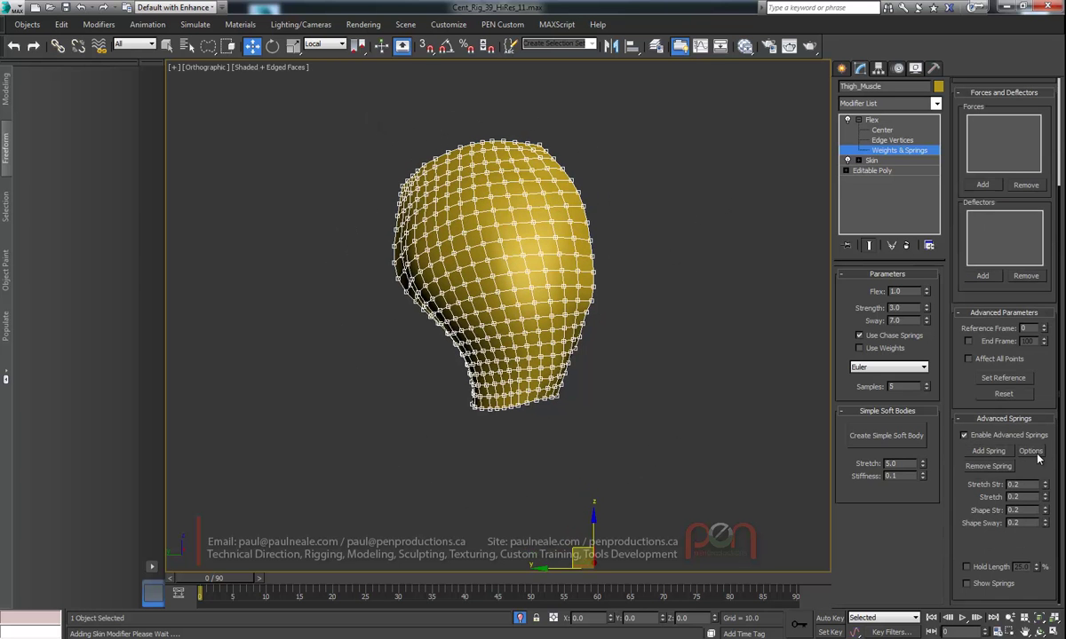
- Add Hold Shape Springs with a hold shape radius of 2.0 to Thigh_Muscle and display the springs
left_click(1030, 450)
left_click_drag(92, 16, 264, 176)
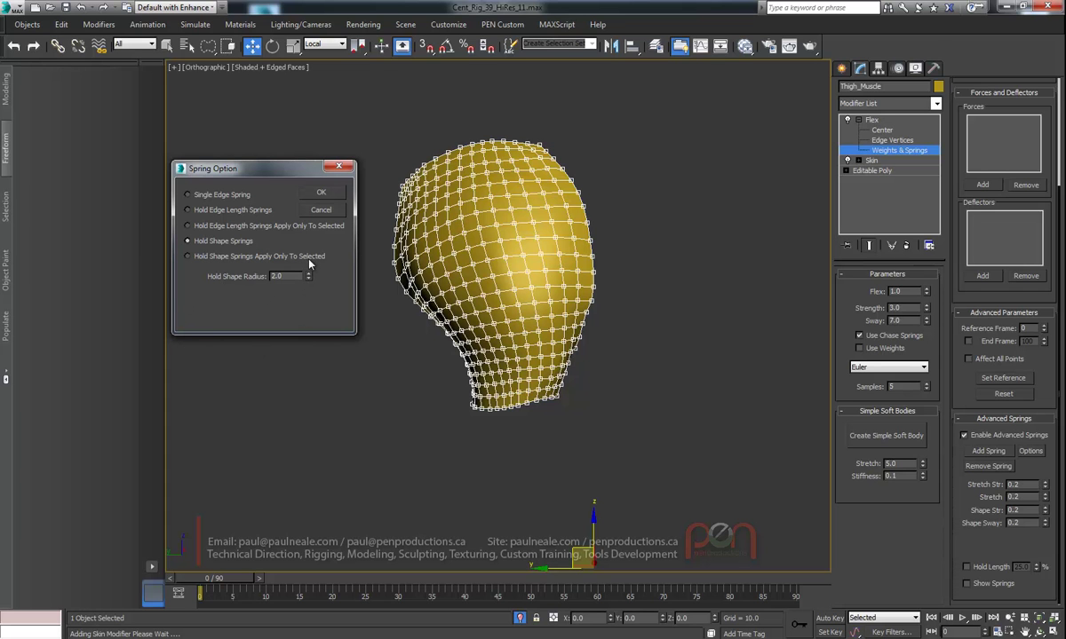
left_click(322, 194)
left_click(986, 452)
left_click(967, 584)
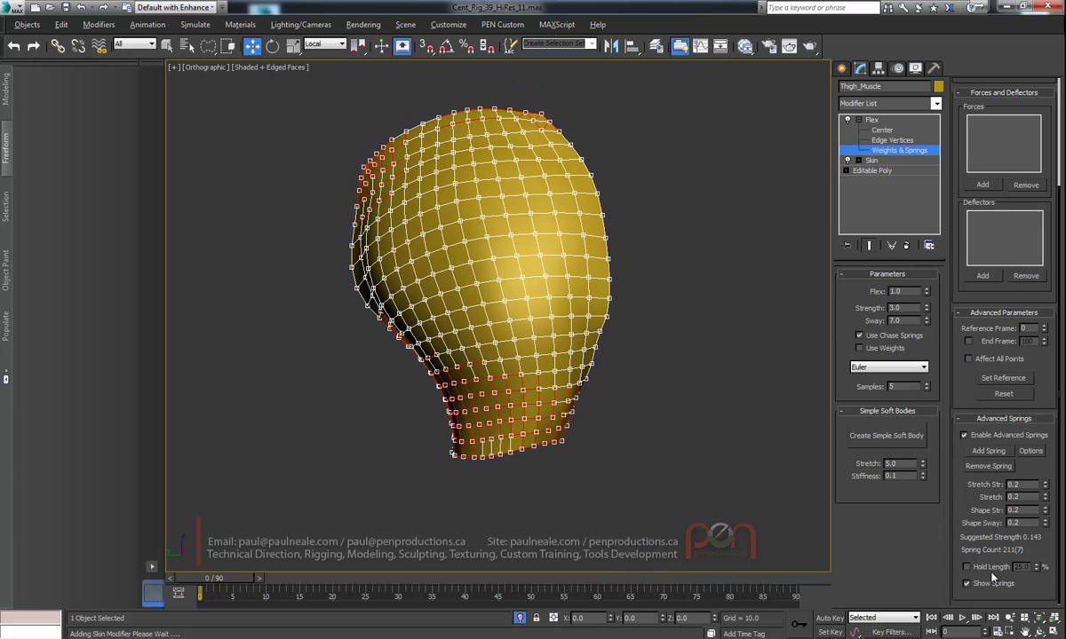
- Replace the springs on Thigh_Muscle with Hold Shape Springs using a hold shape radius of 3.0
left_click(988, 467)
left_click(1027, 451)
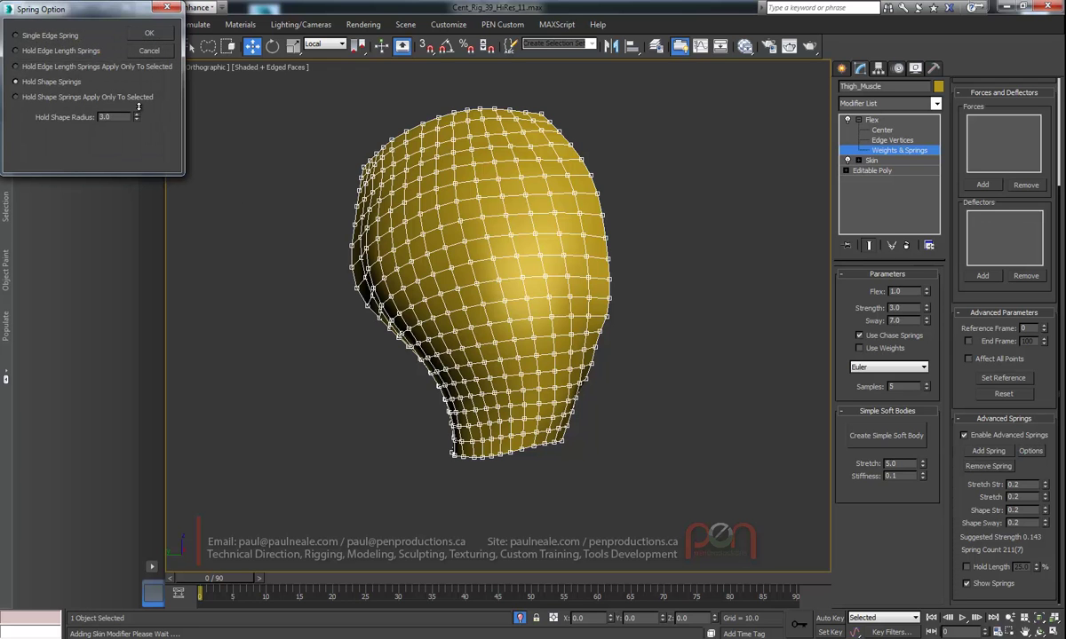
left_click(150, 34)
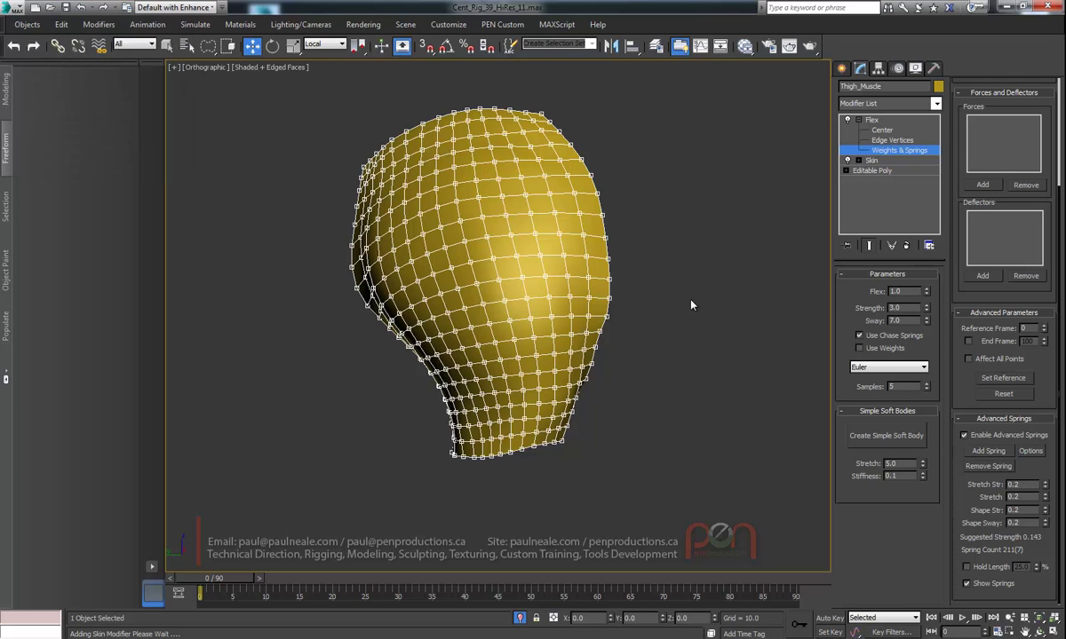
left_click(989, 451)
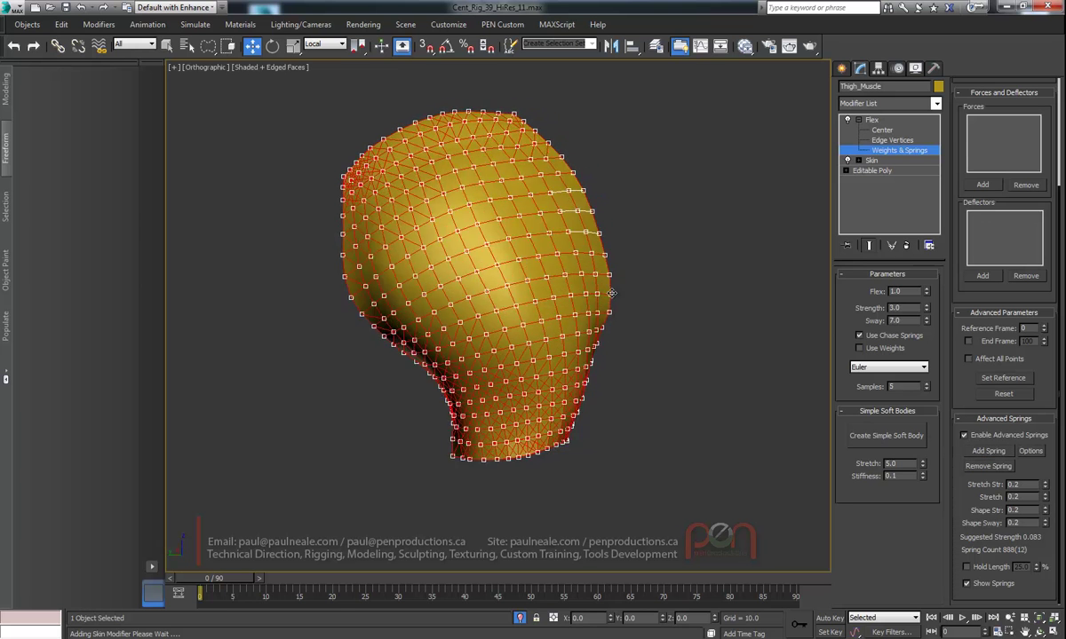
middle_click_drag(612, 292, 657, 282, "alt")
middle_click_drag(573, 186, 588, 242, "alt")
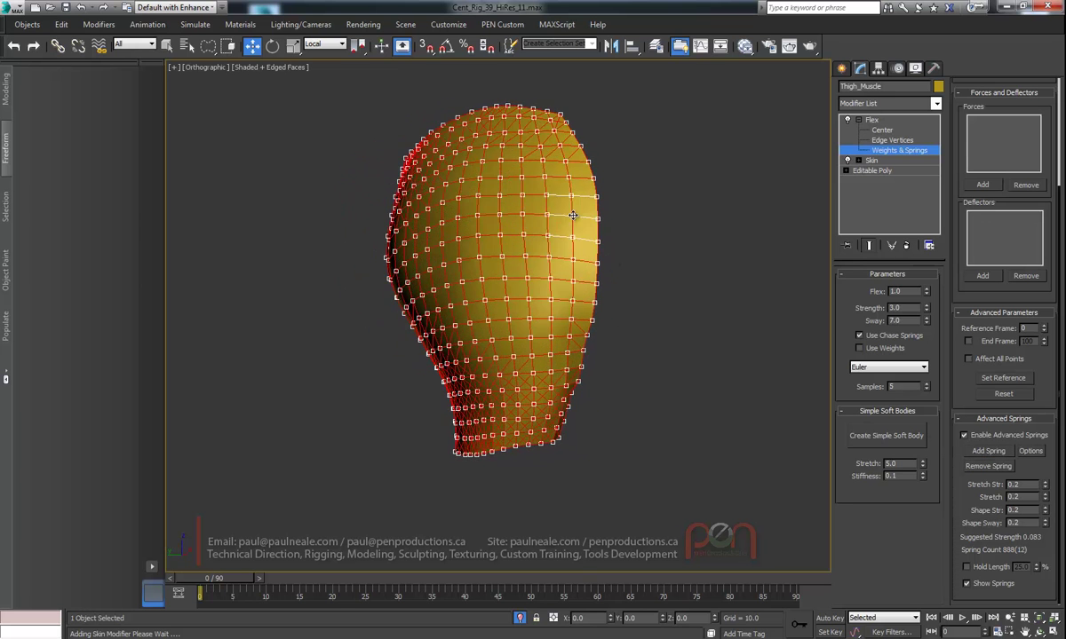
- Remove the existing springs and add Hold Shape Springs with a hold shape radius of 3.5 to Thigh_Muscle
left_click(998, 468)
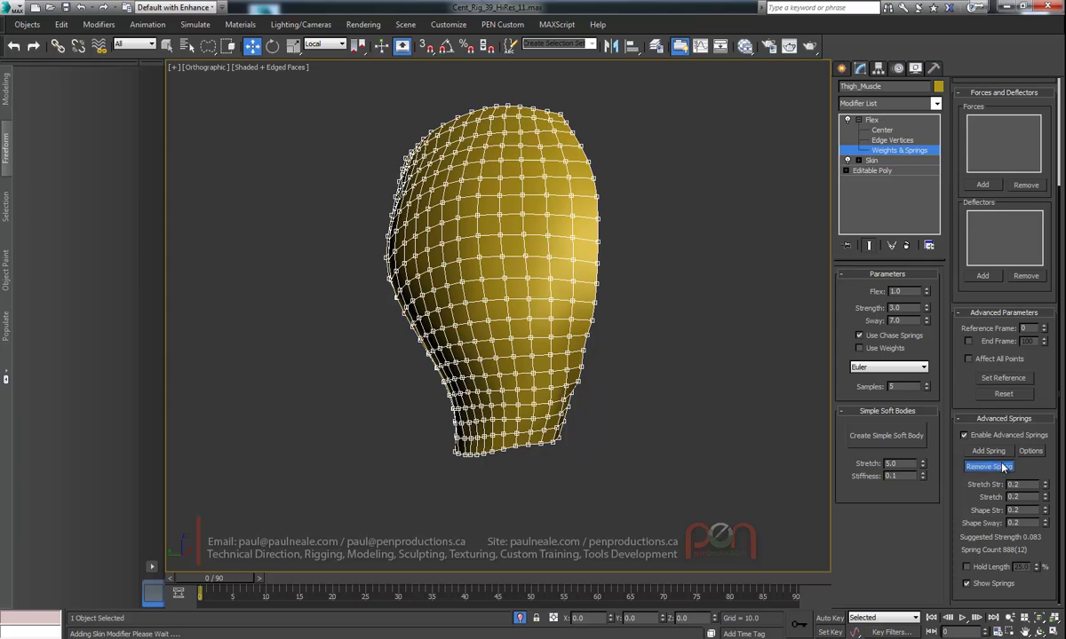
left_click(1030, 451)
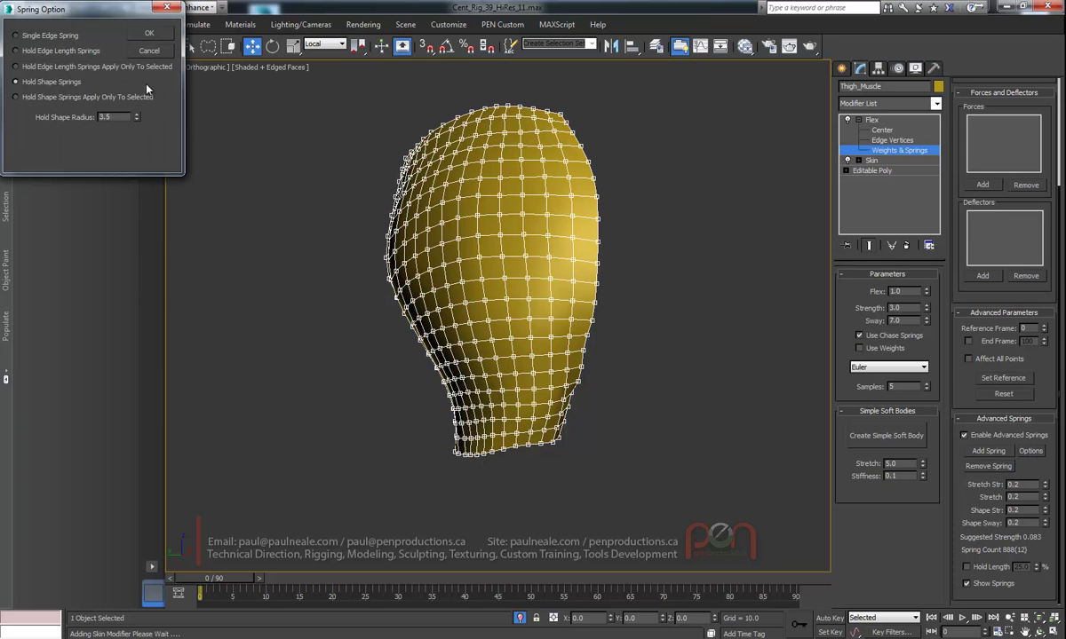
left_click(151, 35)
left_click(988, 451)
mouse_move(640, 338)
middle_mouse_down("alt")
mouse_move(616, 316)
mouse_move(648, 317)
middle_mouse_up("alt")
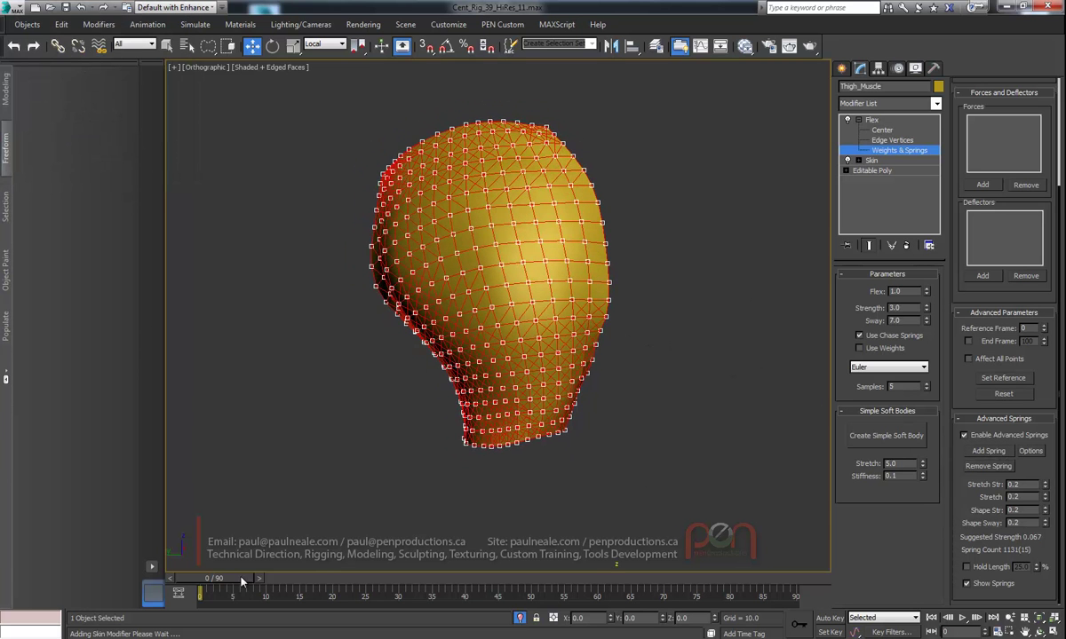
- Set Shape Str and Shape Sway to 0.067 and scrub the animation to about frame 11 to test the springs, returning to frame 0
mouse_move(222, 580)
left_mouse_down()
mouse_move(248, 580)
mouse_move(208, 581)
left_mouse_up()
left_click_drag(238, 584, 202, 529)
middle_click_drag(510, 320, 560, 323, "alt")
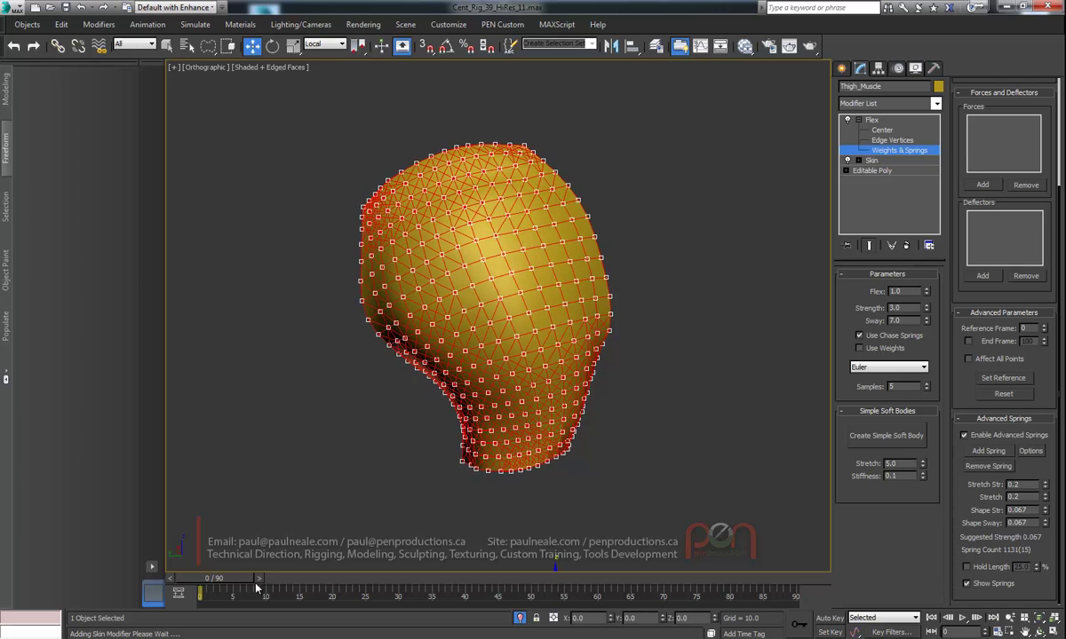
left_click_drag(219, 582, 282, 579)
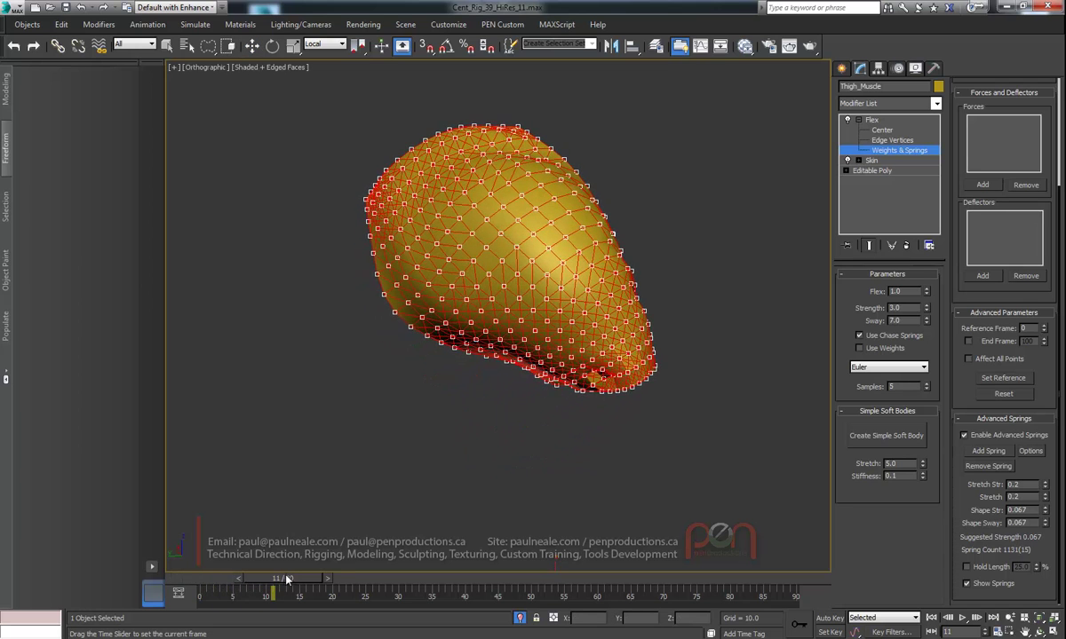
key("w")
middle_click_drag(563, 376, 566, 341, "alt")
middle_click_drag(597, 296, 532, 296, "alt")
left_click_drag(274, 581, 201, 578)
key("w")
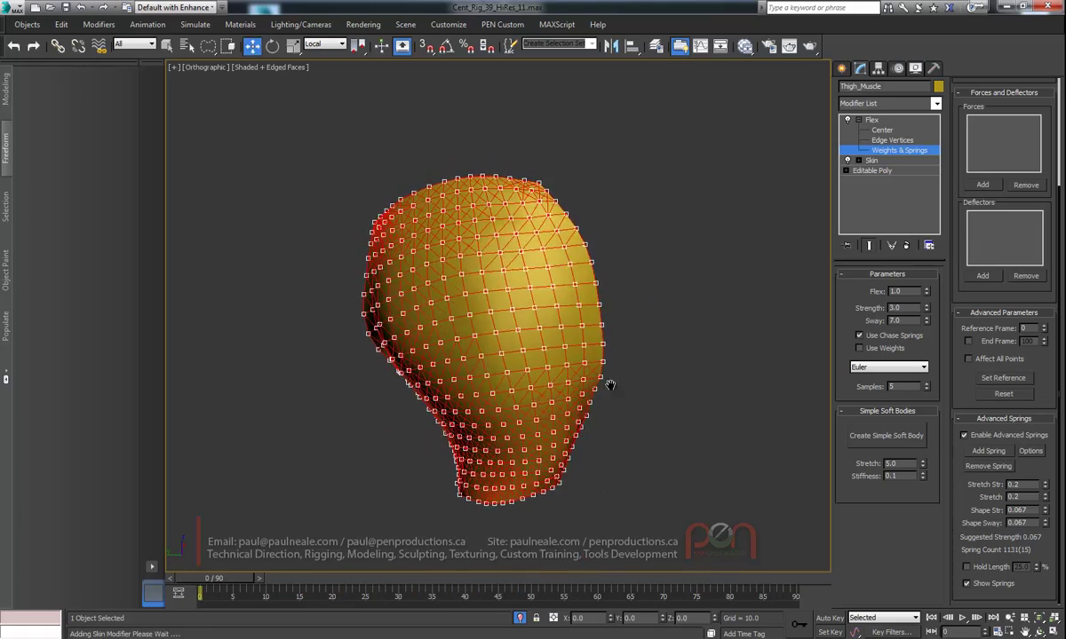
middle_click_drag(624, 365, 630, 364, "alt")
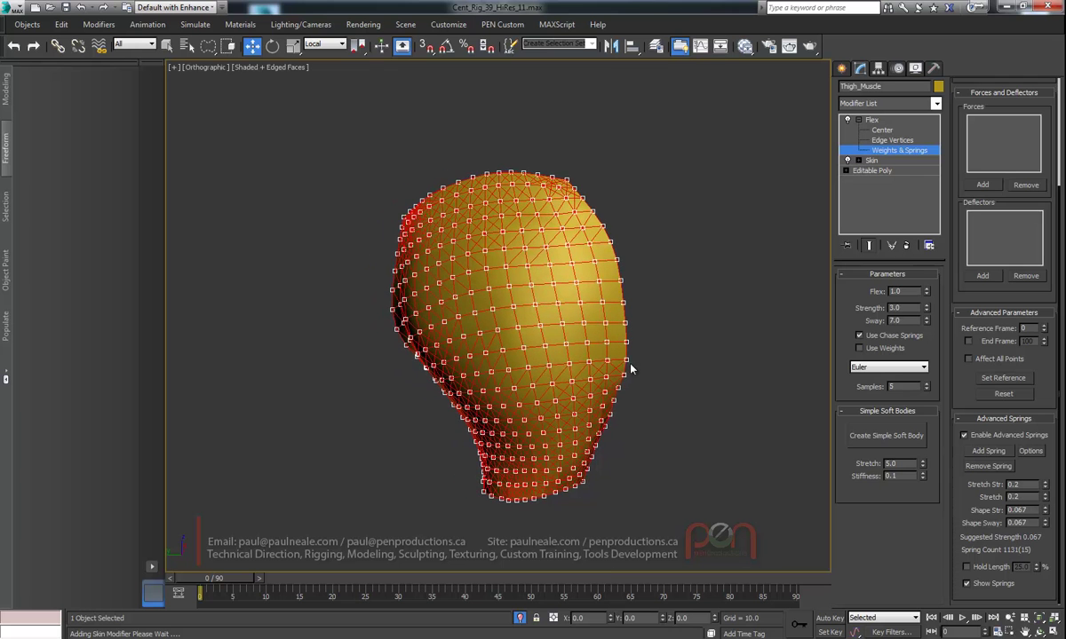
- Switch the Flex solver to Runge-Kutta4 and play the animation to test it
left_click(863, 366)
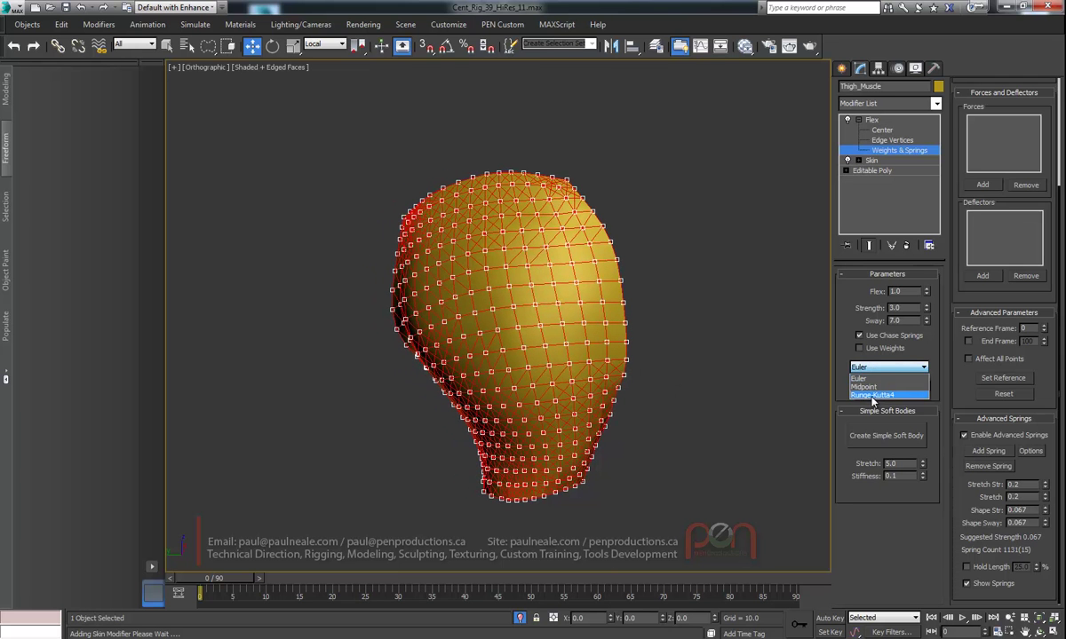
left_click(872, 394)
left_click_drag(227, 585, 188, 586)
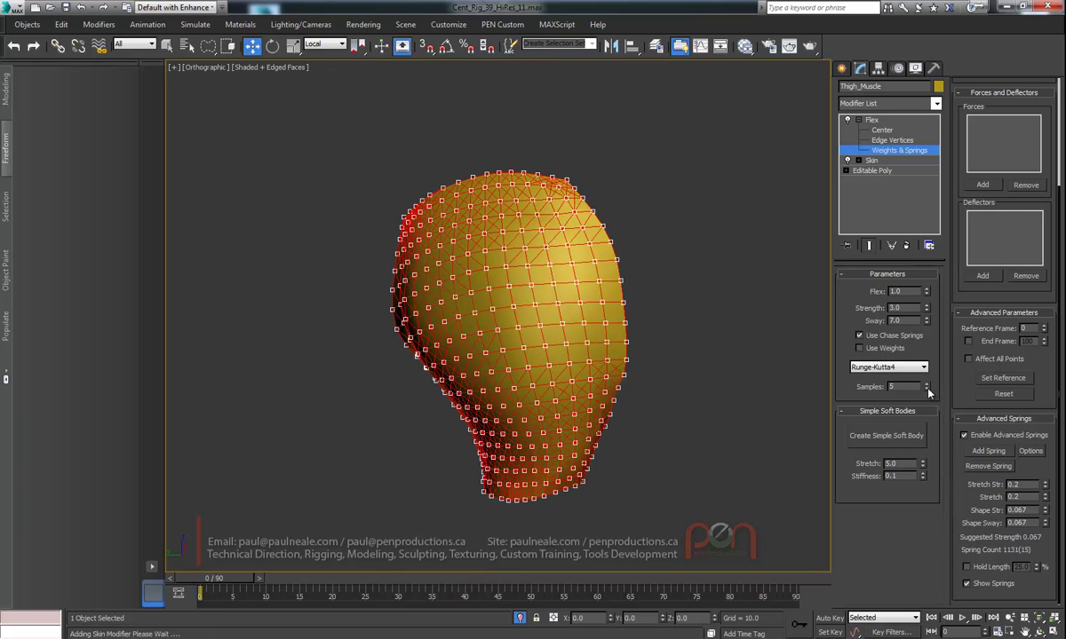
left_click(975, 618)
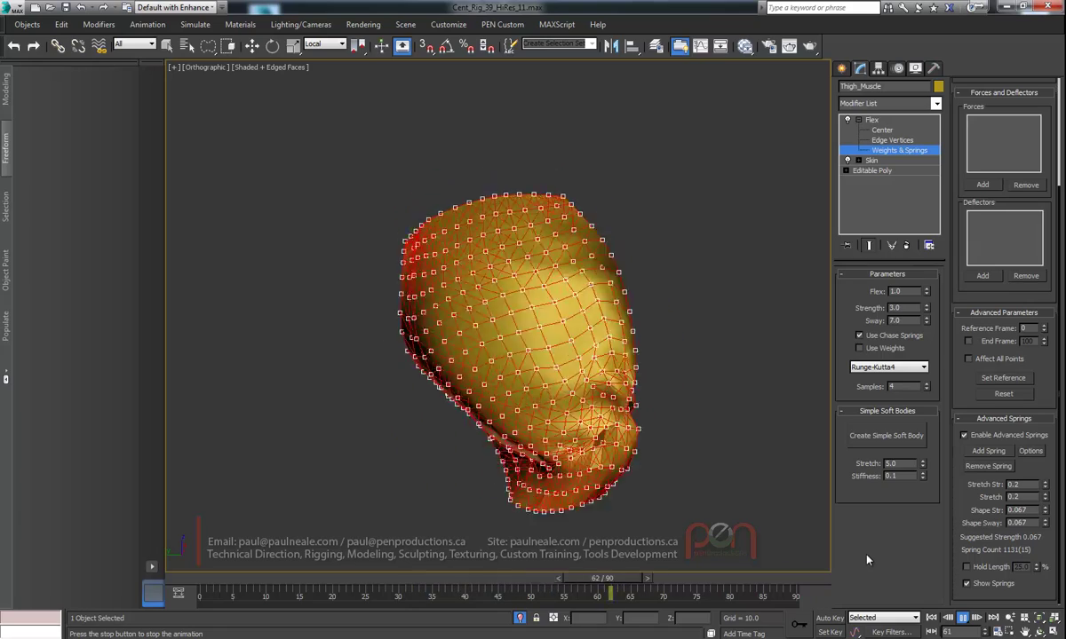
- Compare Flex sample counts while the animation plays, lowering Samples to 2 and raising it to 6
left_click(927, 390)
left_click(928, 389)
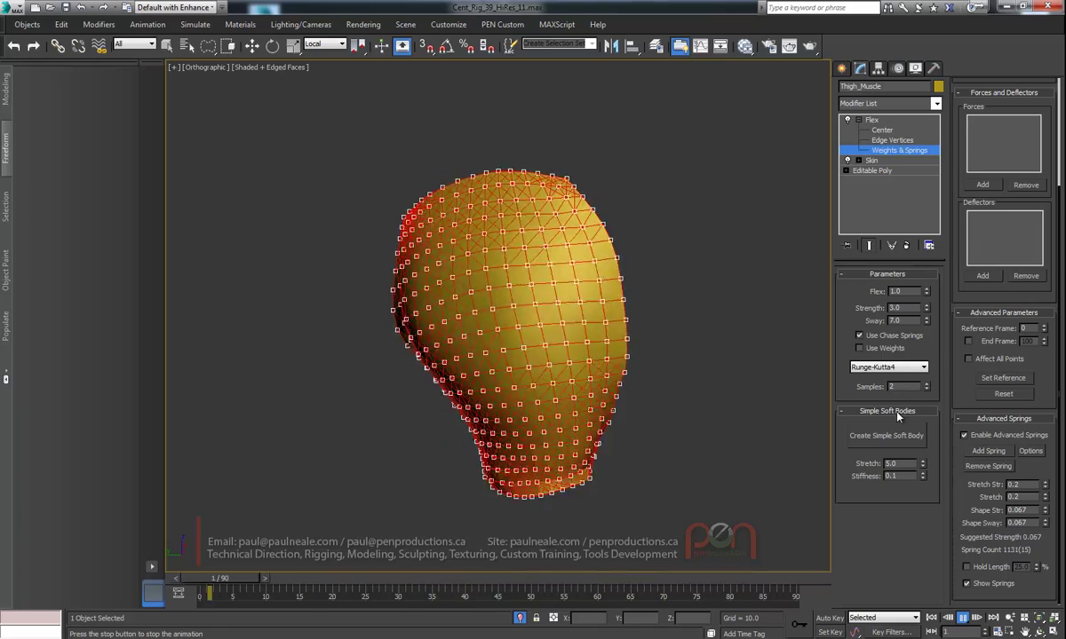
left_click(928, 384)
left_click(927, 384)
left_click(927, 383)
left_click(927, 383)
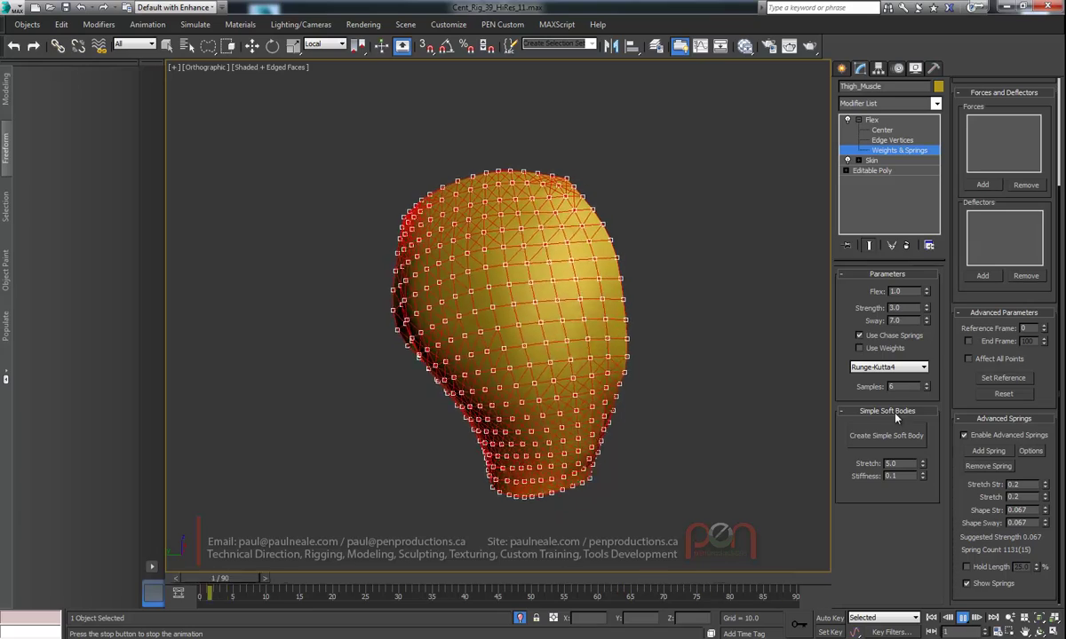
left_click(926, 389)
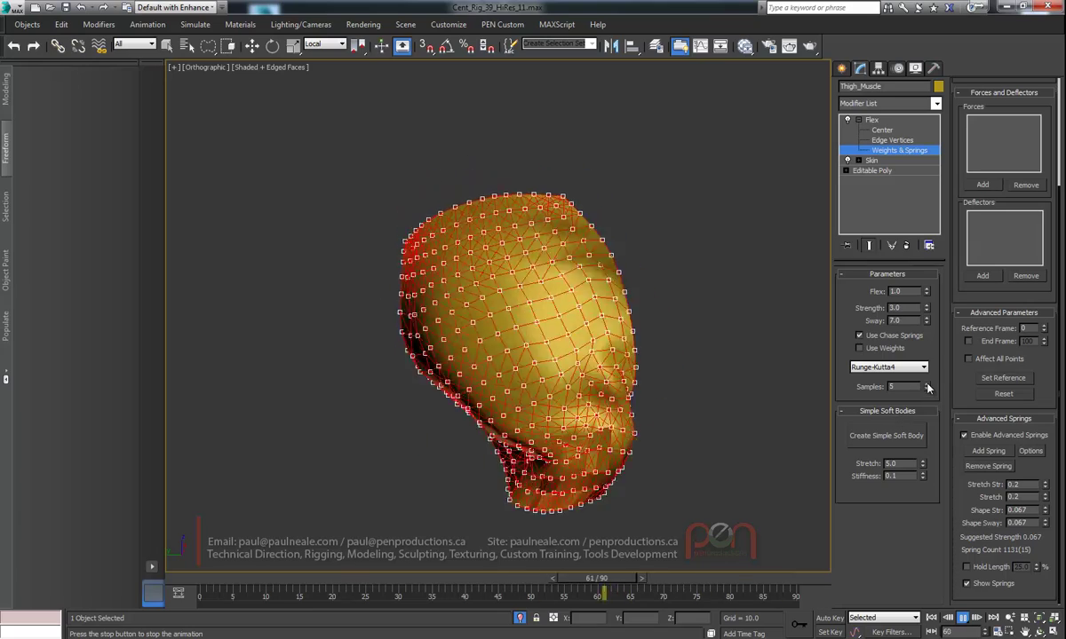
left_click(926, 384)
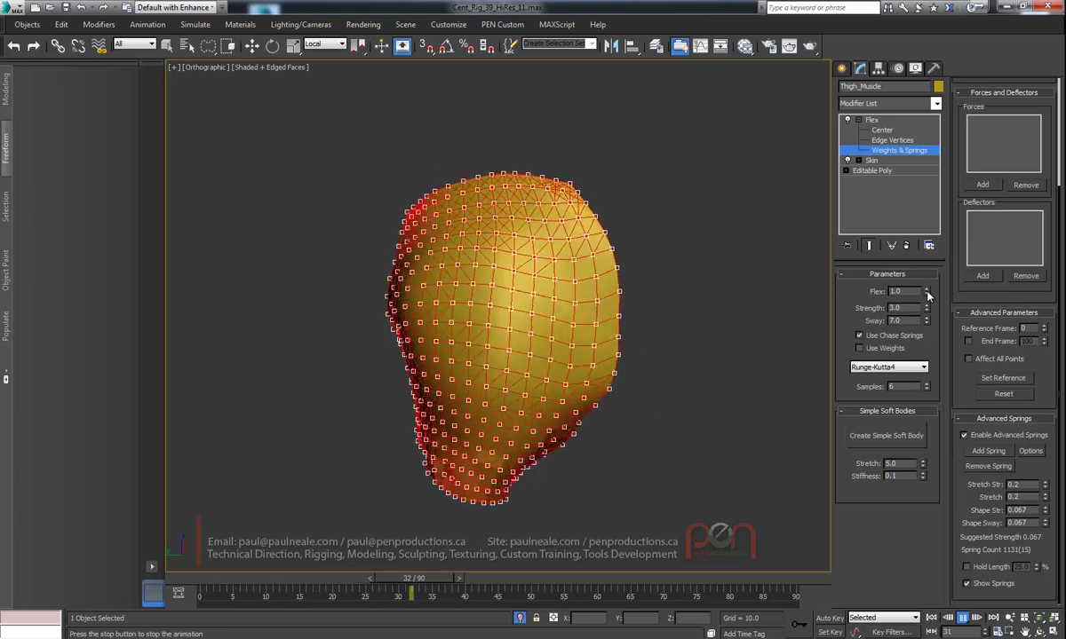
- Try a Flex value of 1.7 during playback and set it back to 1.0
left_click_drag(926, 292, 929, 286)
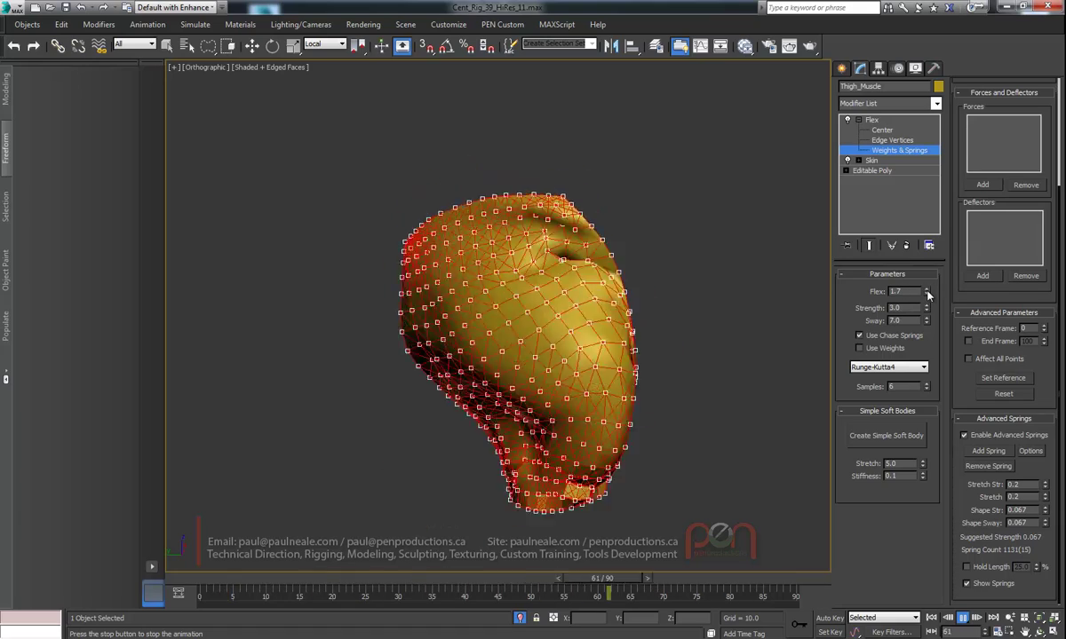
left_click_drag(906, 291, 871, 295)
type("1")
key("Return")
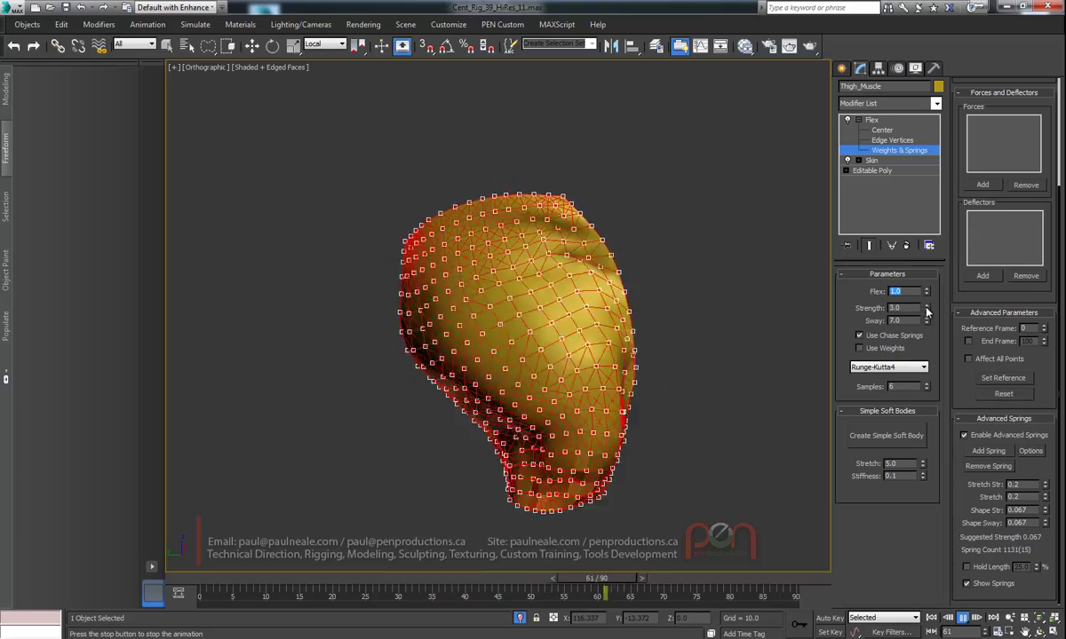
- Raise the Flex modifier's Strength to 11.49 and lower its Sway to 0.98 while the animation plays
left_click_drag(926, 309, 935, 282)
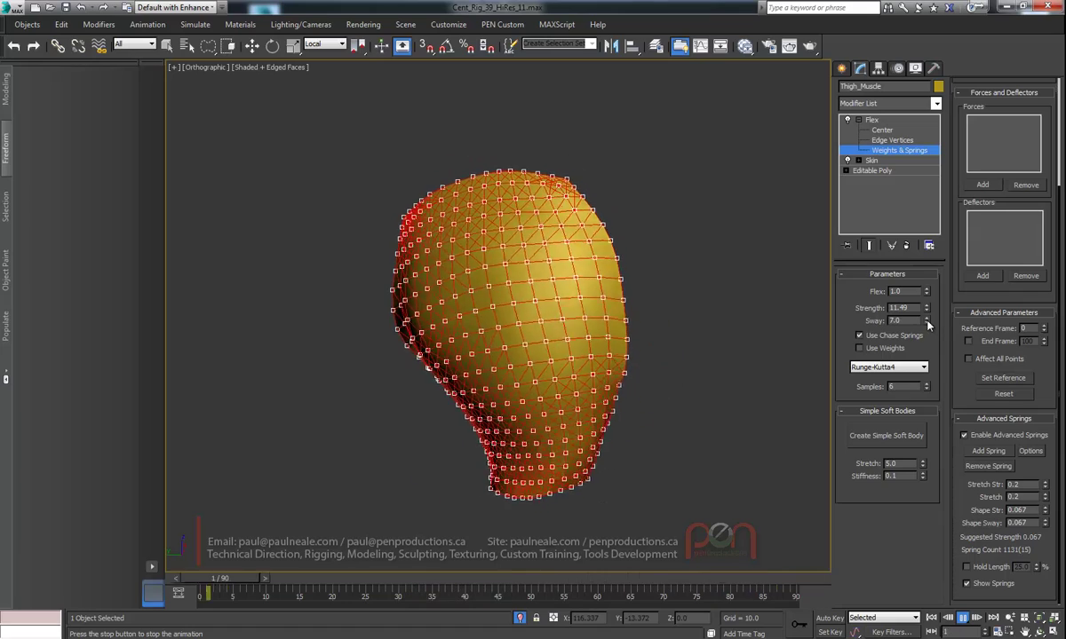
left_click_drag(922, 372, 923, 401)
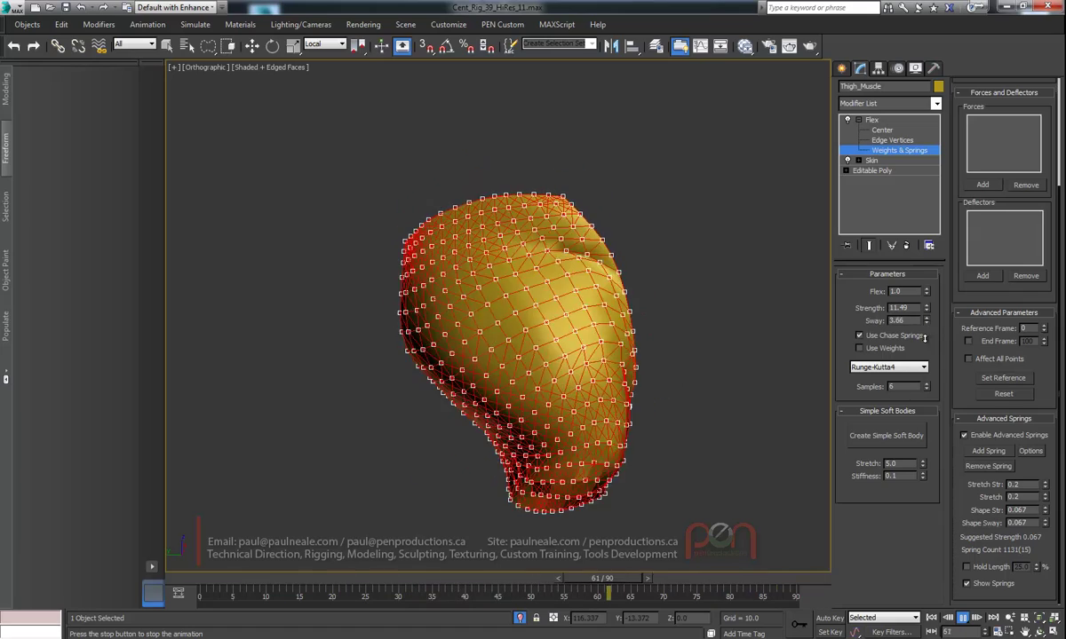
left_click_drag(921, 356, 918, 377)
left_click_drag(927, 321, 920, 368)
left_click_drag(916, 411, 923, 431)
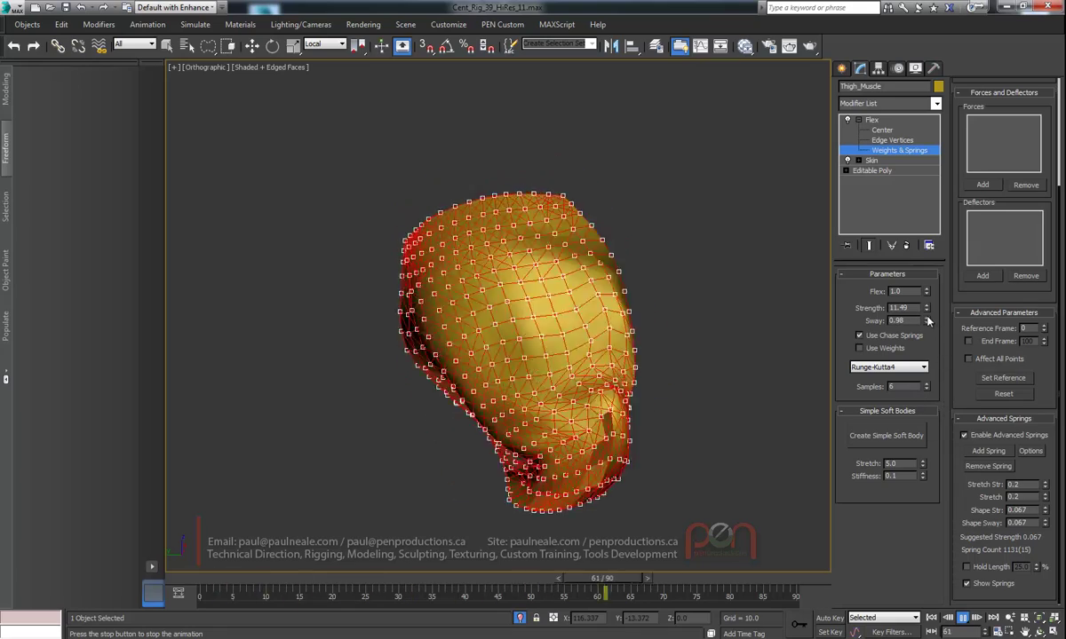
- Raise Sway to 21.98 and reduce Strength to 4.23 in the Flex modifier during playback
left_click_drag(927, 193, 928, 160)
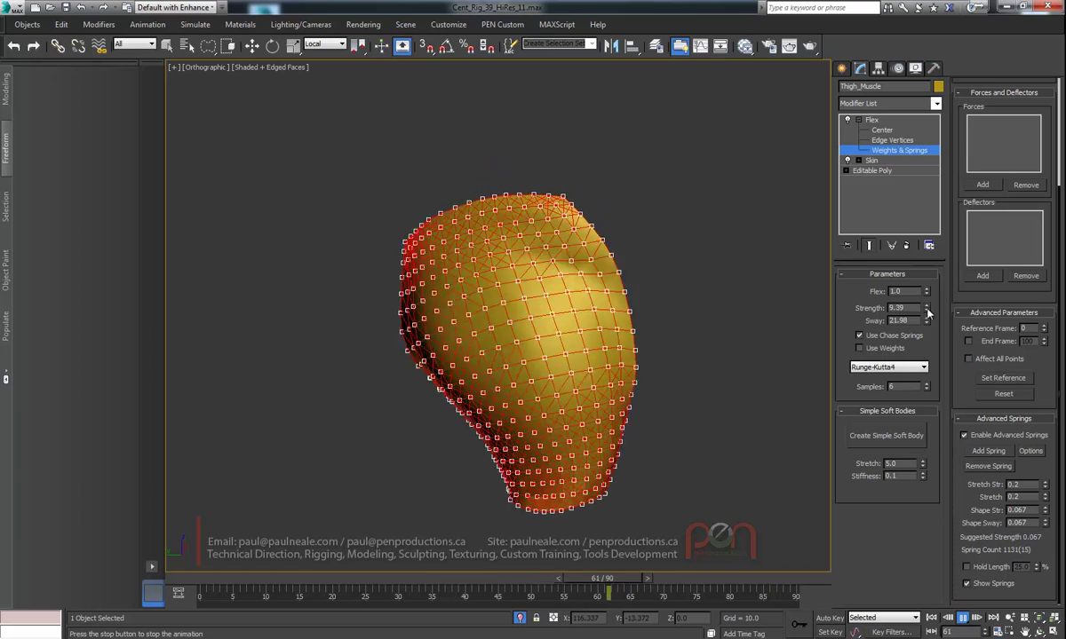
left_click_drag(926, 310, 927, 352)
left_click_drag(927, 309, 926, 344)
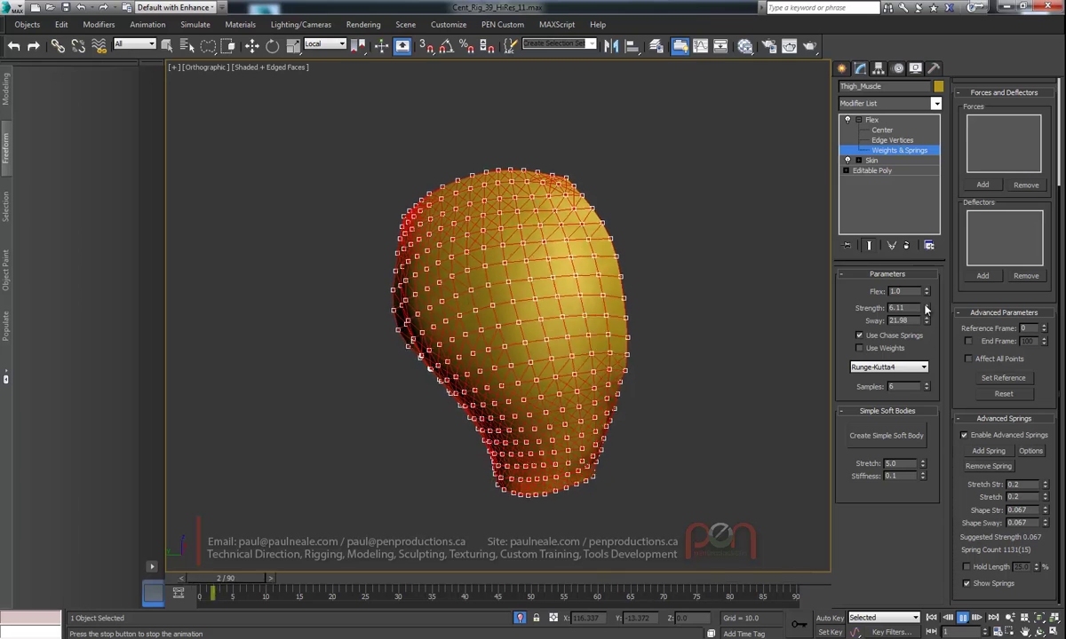
left_click_drag(920, 354, 923, 358)
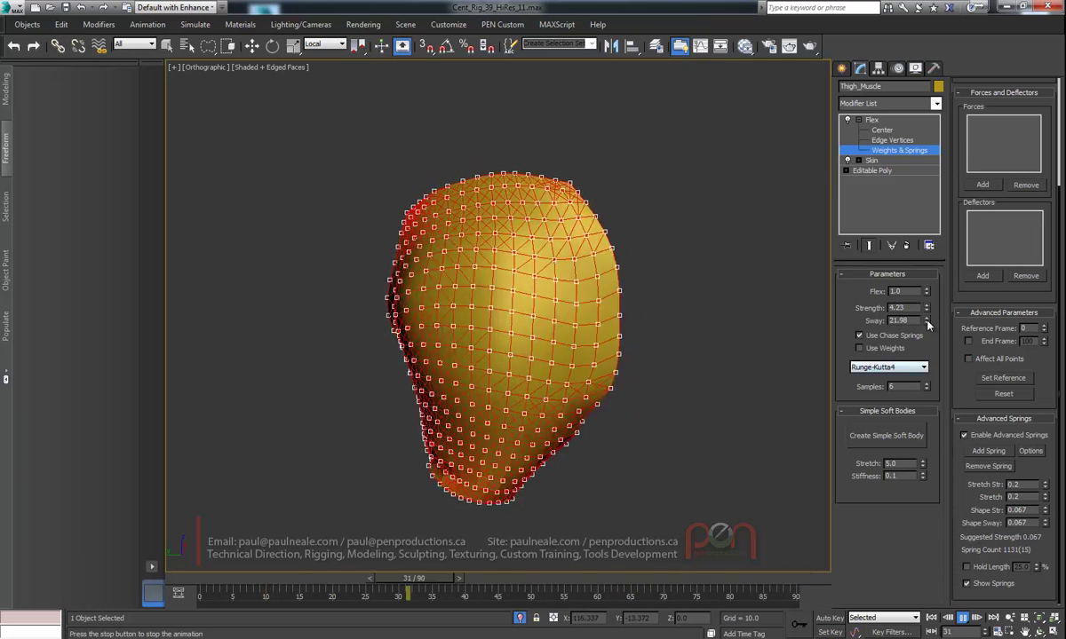
left_click(927, 310)
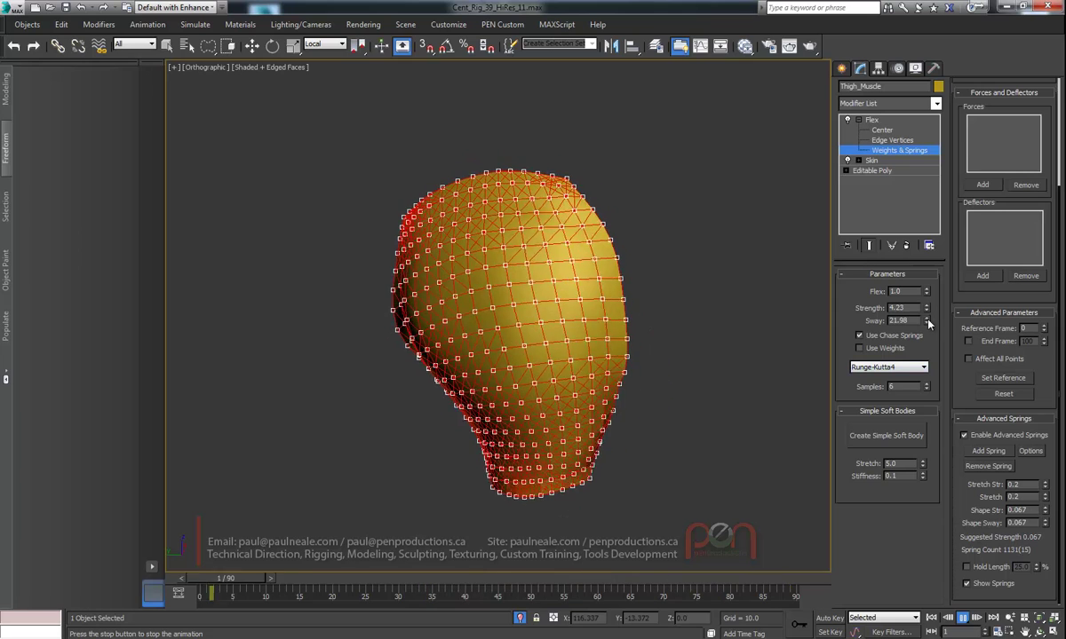
- Set Sway to 12.83 and Samples to 5 in the Flex modifier, and return the animation to frame 0
left_click_drag(927, 322, 923, 438)
mouse_move(926, 323)
left_mouse_down()
mouse_move(923, 532)
mouse_move(927, 342)
left_mouse_up()
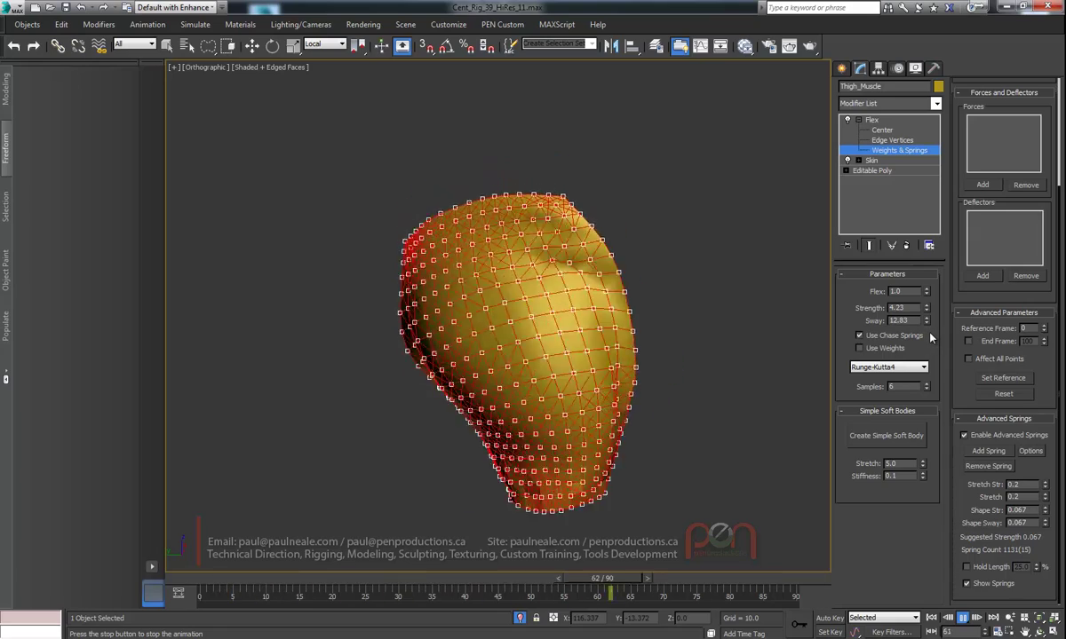
left_click(926, 391)
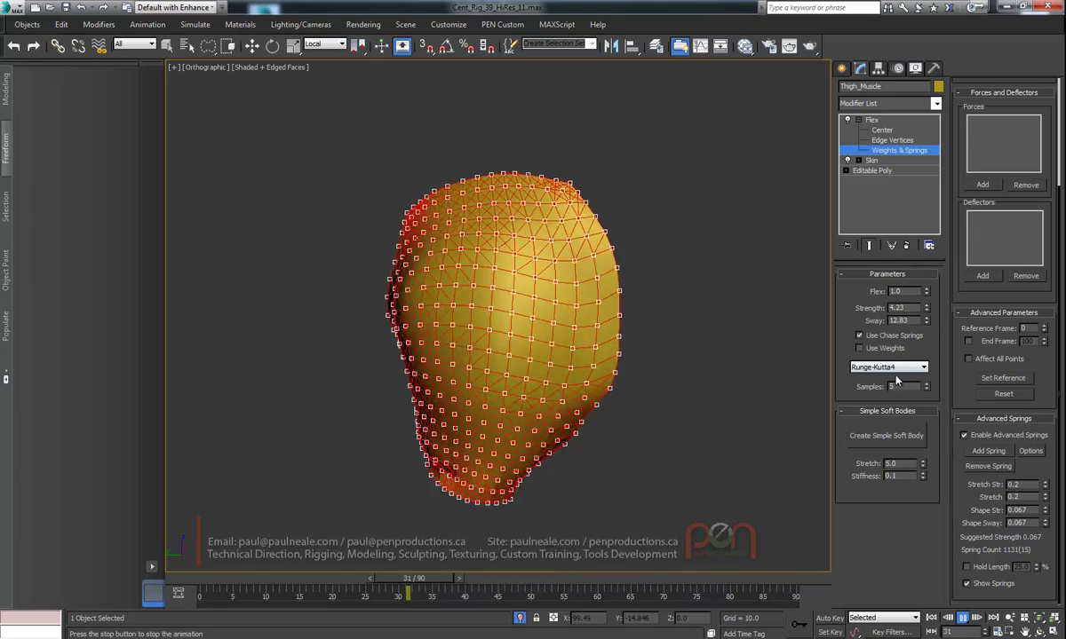
left_click(222, 579)
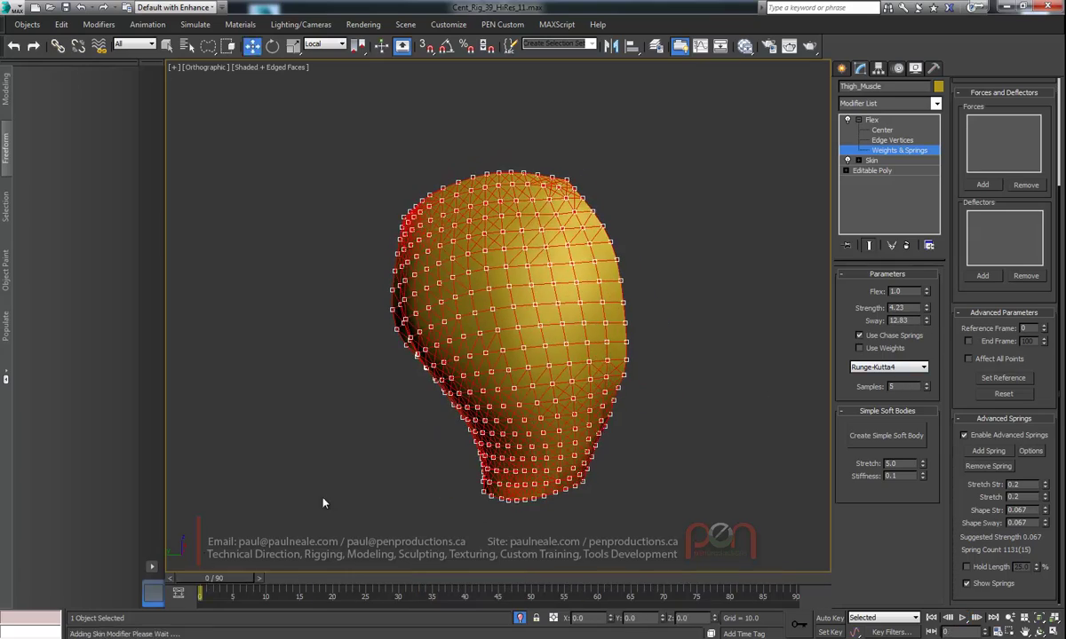
- Leave the Weights & Springs level of Flex and end the isolation of Thigh_Muscle to show the whole creature
scroll(549, 325, "down", 2)
mouse_move(560, 304)
middle_mouse_down()
mouse_move(542, 277)
mouse_move(550, 268)
mouse_move(593, 286)
mouse_move(538, 284)
mouse_move(555, 305)
middle_mouse_up()
left_click(871, 121)
middle_click_drag(561, 233, 578, 280, "alt")
middle_click_drag(611, 332, 554, 306, "alt")
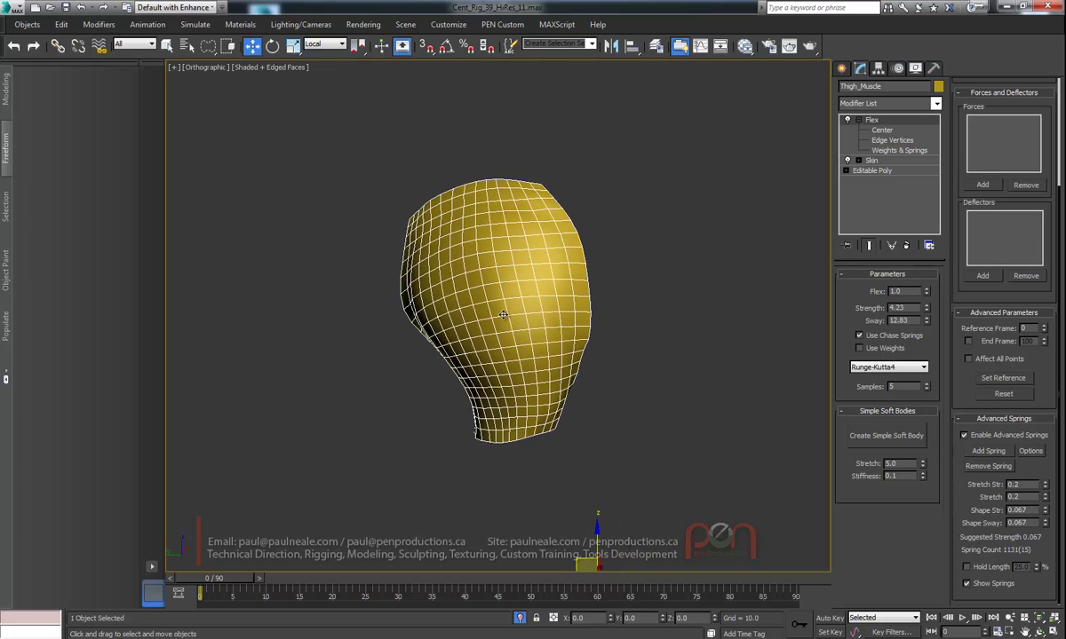
middle_click_drag(543, 246, 554, 333, "alt")
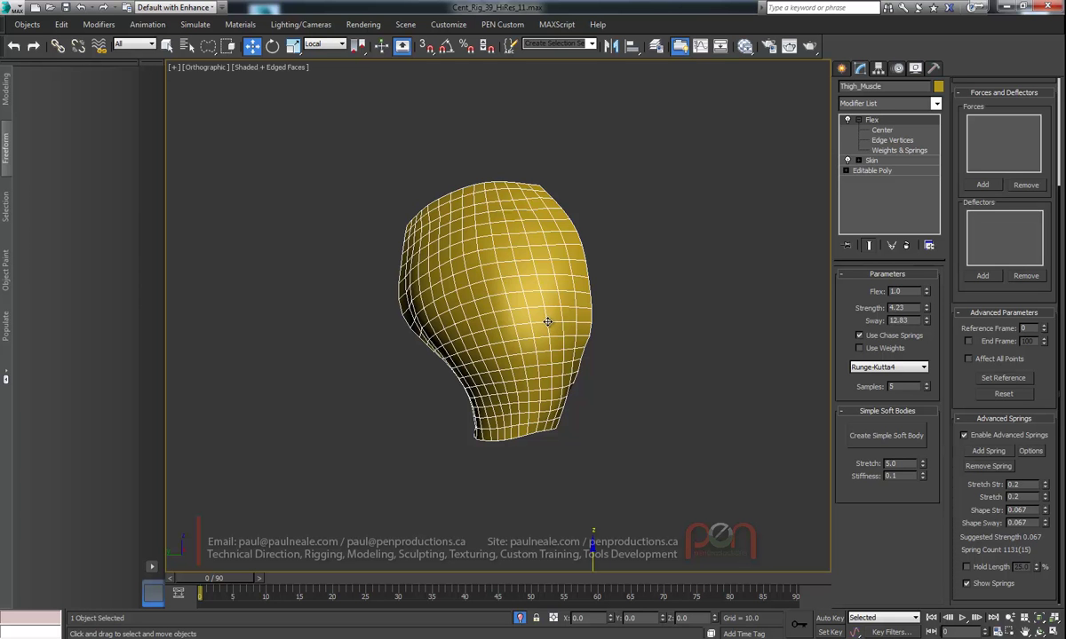
mouse_move(531, 326)
middle_mouse_down("alt")
mouse_move(504, 330)
mouse_move(559, 355)
mouse_move(581, 316)
mouse_move(533, 318)
middle_mouse_up("alt")
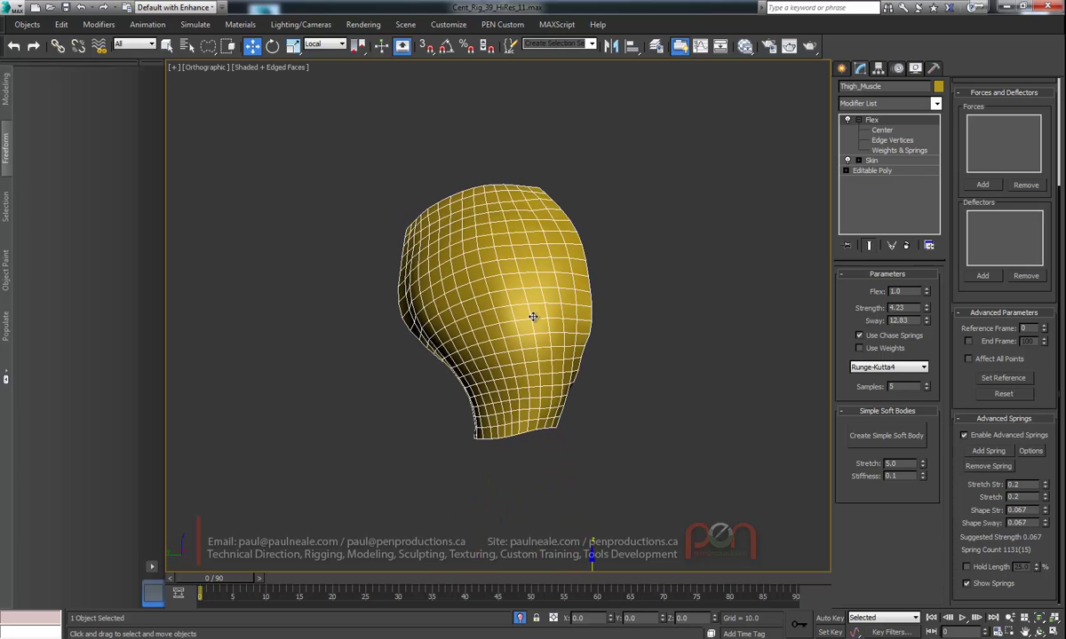
middle_click_drag(527, 277, 551, 202, "alt")
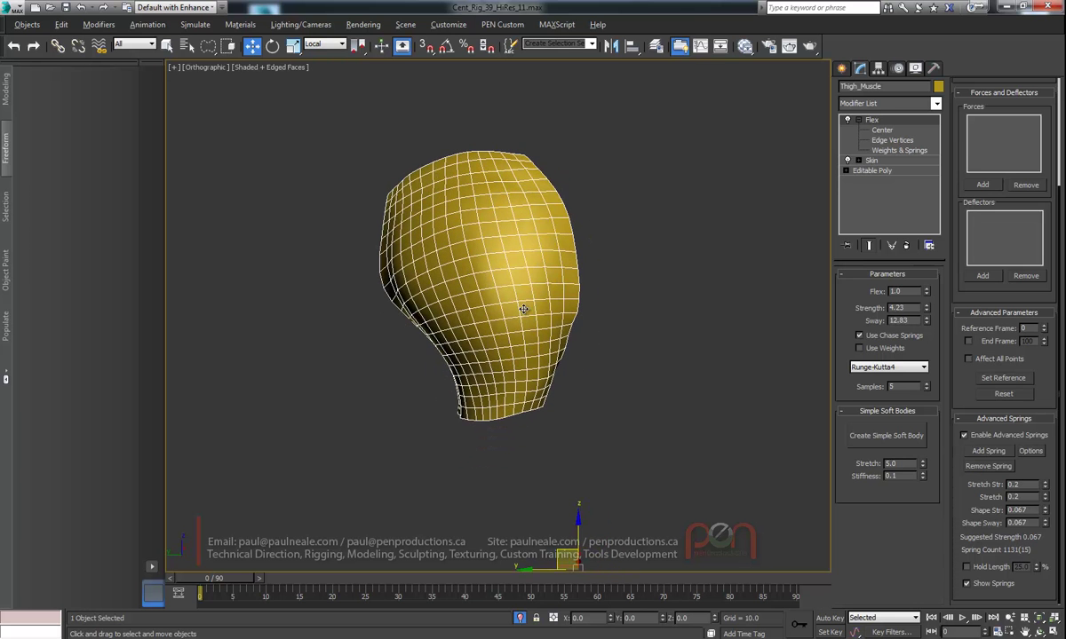
left_click(519, 619)
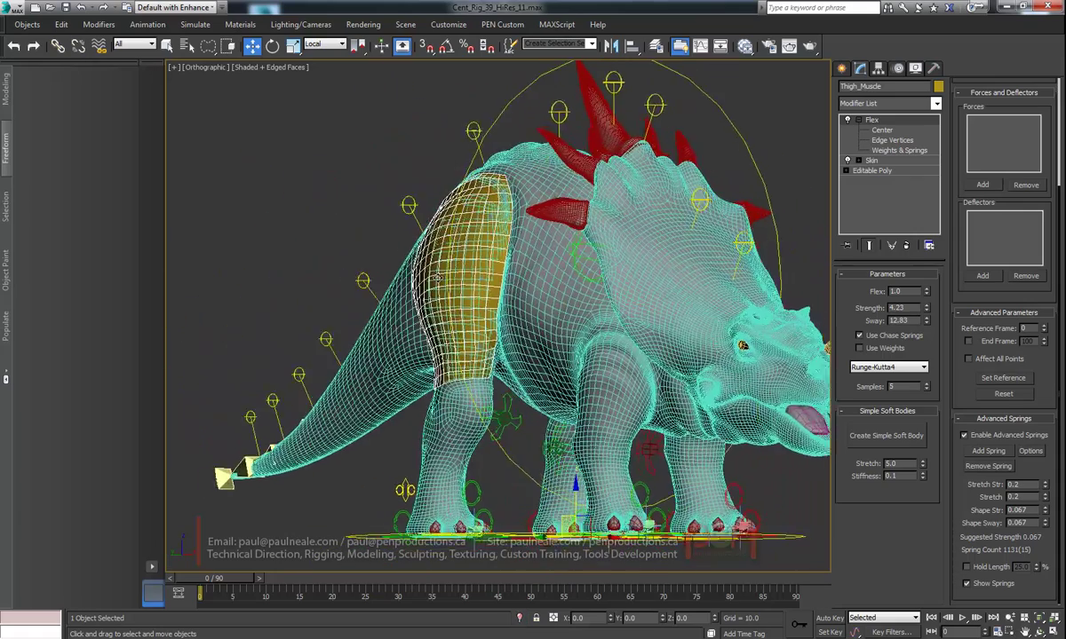
- Add a Skin Wrap modifier directly above Skin in the creature body's modifier stack
middle_click_drag(455, 279, 507, 264, "alt")
middle_click_drag(570, 284, 639, 282, "alt")
scroll(555, 293, "up", 2)
left_click(572, 282)
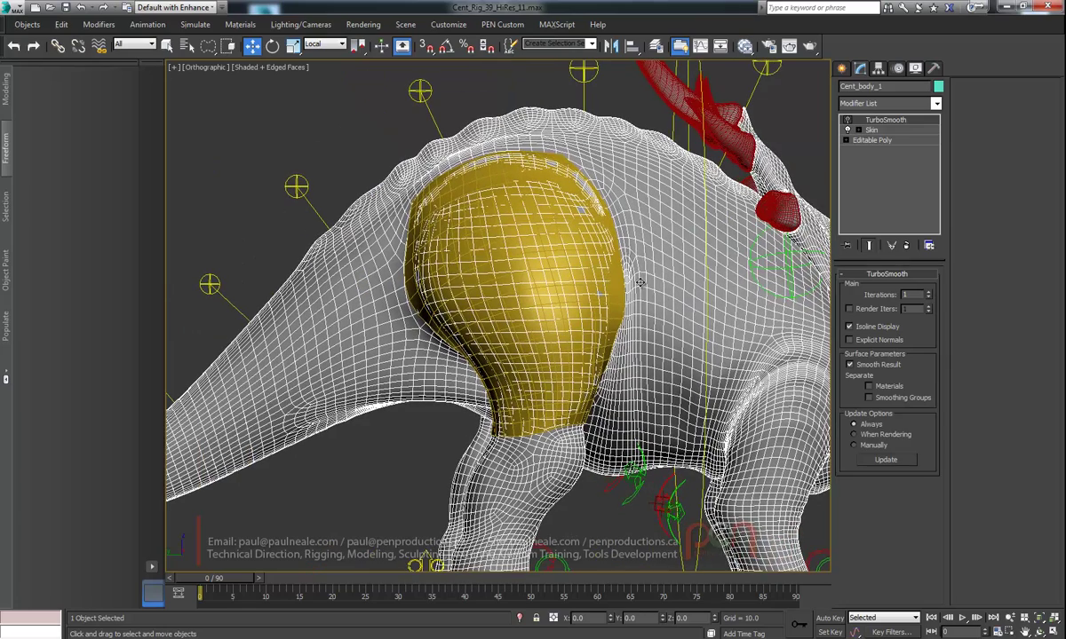
left_click(873, 131)
middle_click_drag(629, 238, 635, 236)
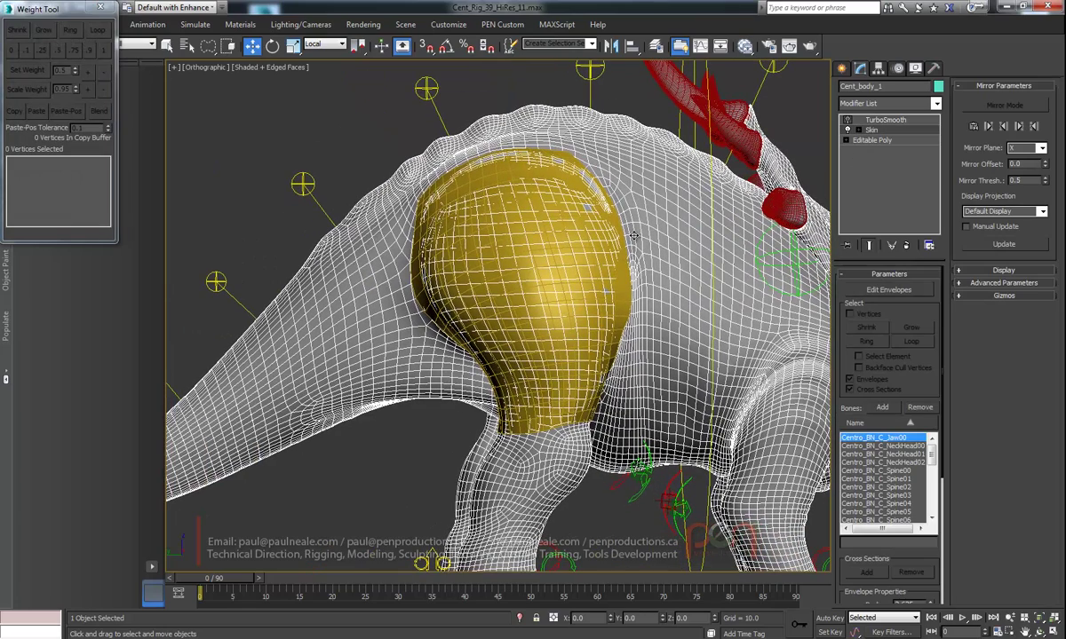
type("x")
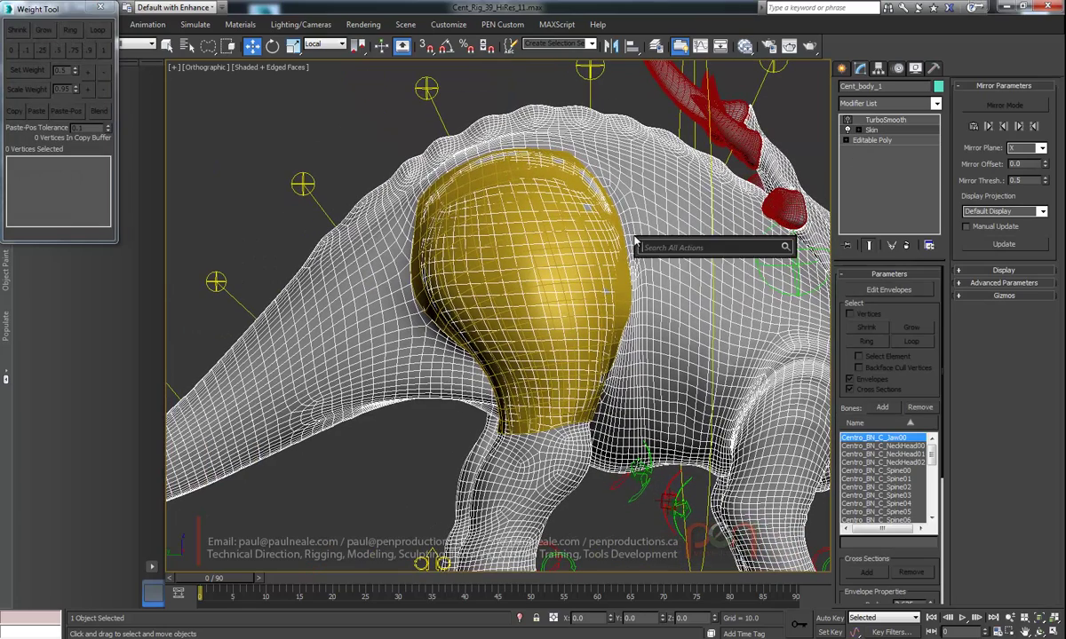
type("skin")
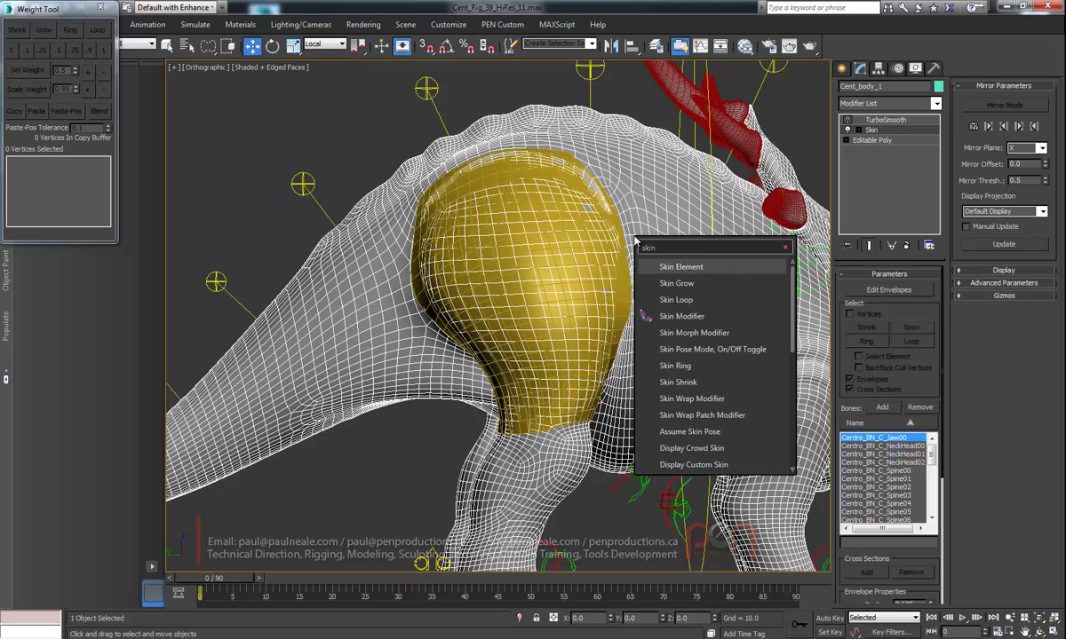
type(" wrap")
key("Return")
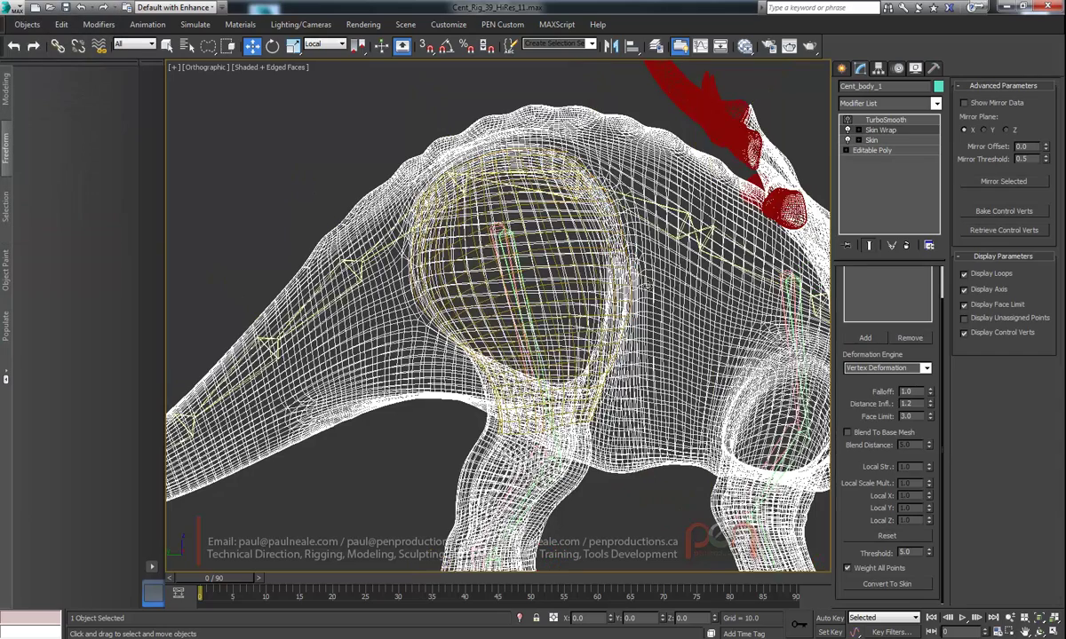
- Add Thigh_Muscle as the Skin Wrap's control object and scrub the animation to check how it deforms the body
middle_click_drag(574, 270, 517, 259, "alt")
scroll(553, 278, "up", 3)
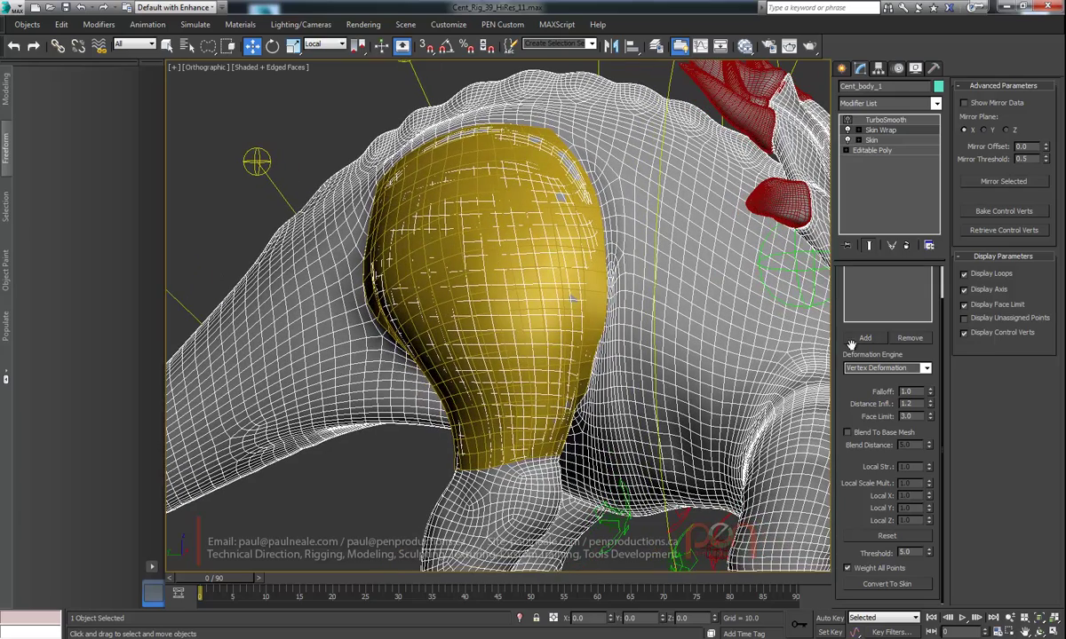
left_click(866, 338)
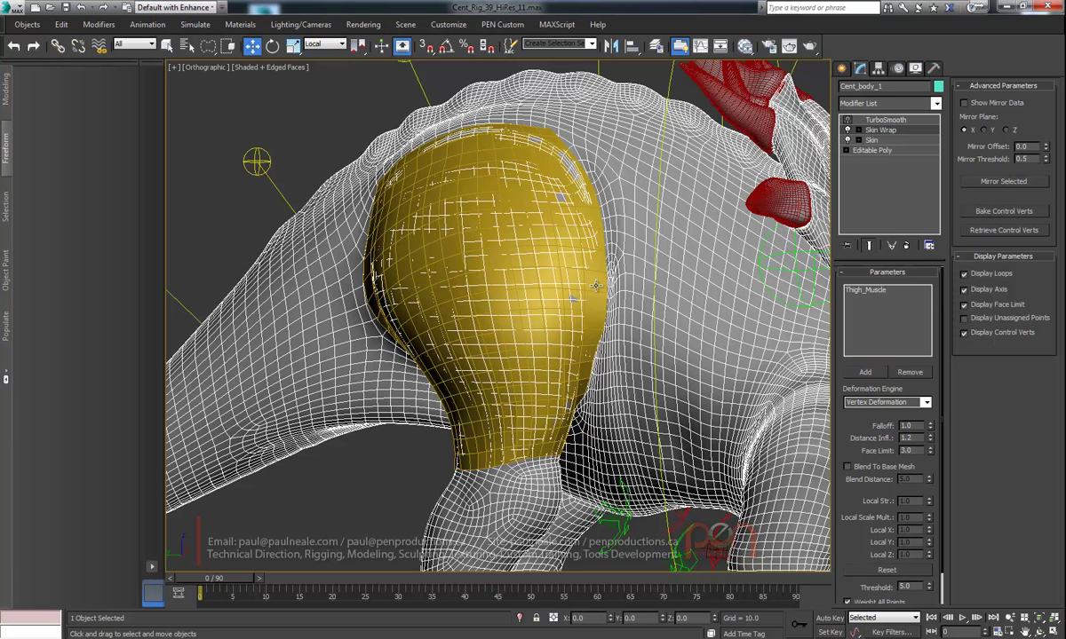
left_click_drag(840, 360, 840, 347)
middle_click_drag(582, 371, 333, 516, "alt")
mouse_move(213, 583)
left_mouse_down()
mouse_move(249, 588)
mouse_move(206, 583)
left_mouse_up()
scroll(550, 291, "down", 6)
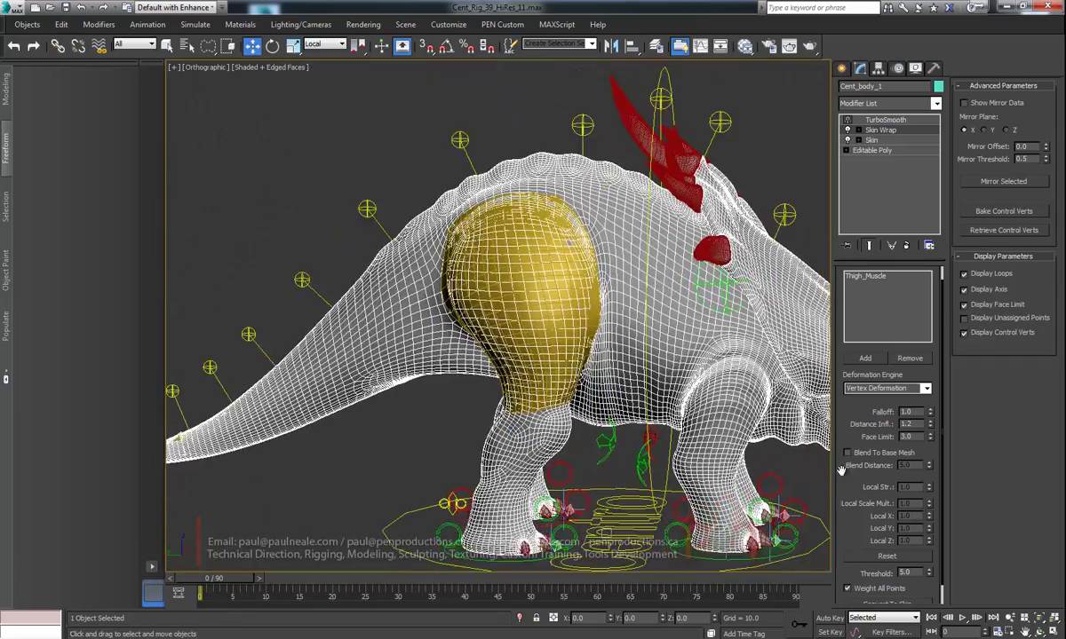
- Enable Blend To Base Mesh in the Skin Wrap modifier and scrub the animation to check the body's deformation
left_click_drag(238, 578, 209, 579)
key("w")
scroll(500, 377, "up", 3)
scroll(502, 377, "up", 1)
middle_click_drag(501, 377, 477, 386)
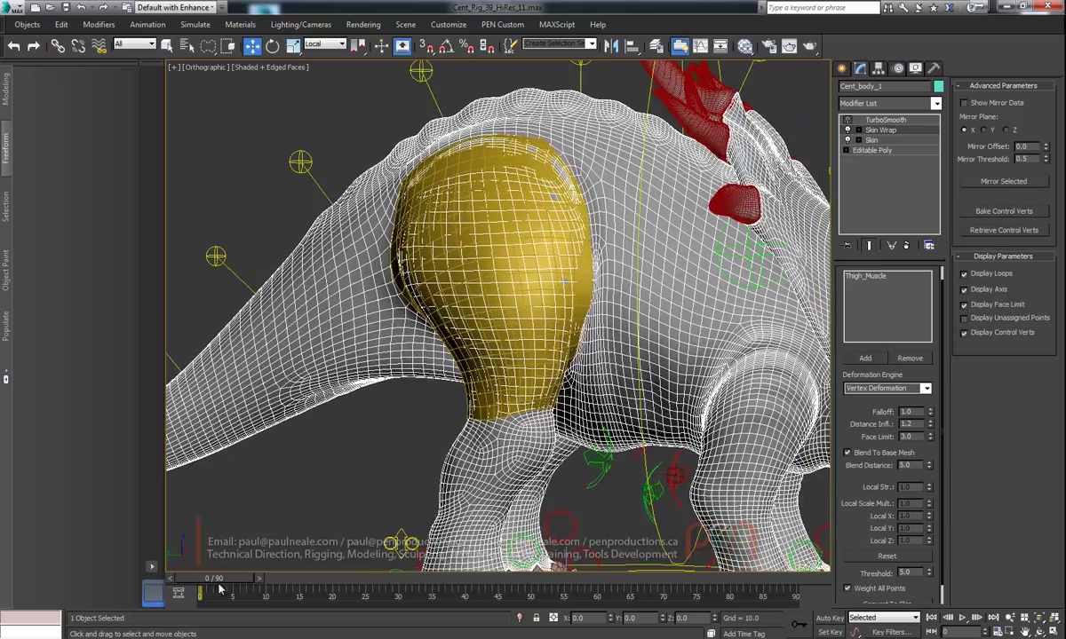
left_click_drag(225, 580, 175, 567)
middle_click_drag(769, 398, 761, 396, "alt")
- Try a Skin Wrap Blend Distance of 2.8, scrub the animation, and set the distance back to 5.0
left_click_drag(860, 528, 859, 507)
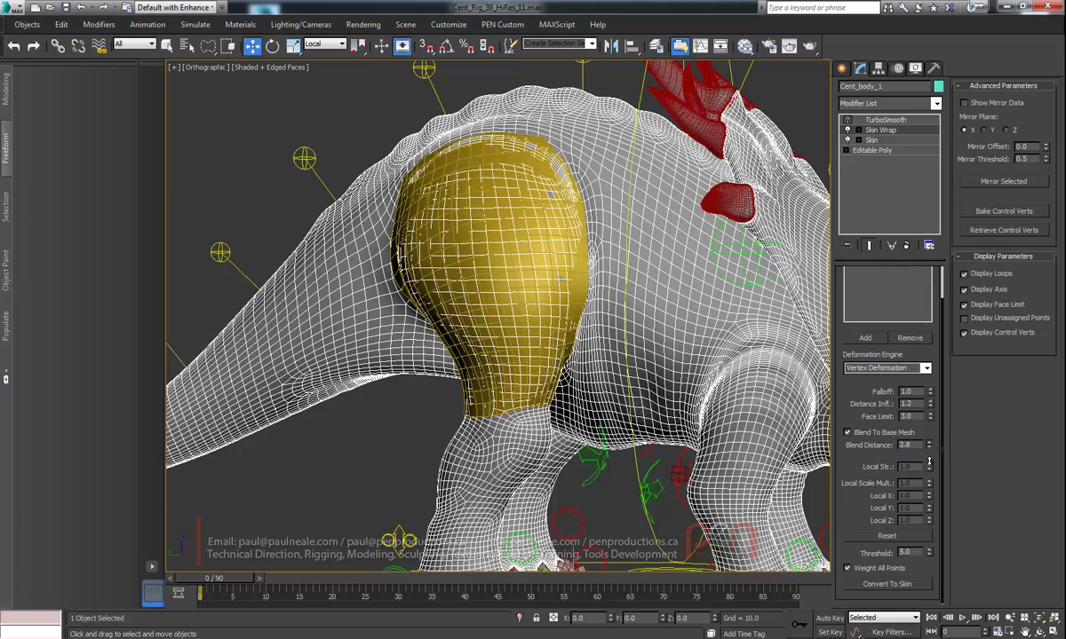
left_click_drag(232, 577, 196, 562)
middle_click_drag(604, 383, 583, 374)
scroll(525, 282, "down", 1)
middle_click_drag(525, 282, 426, 192, "alt")
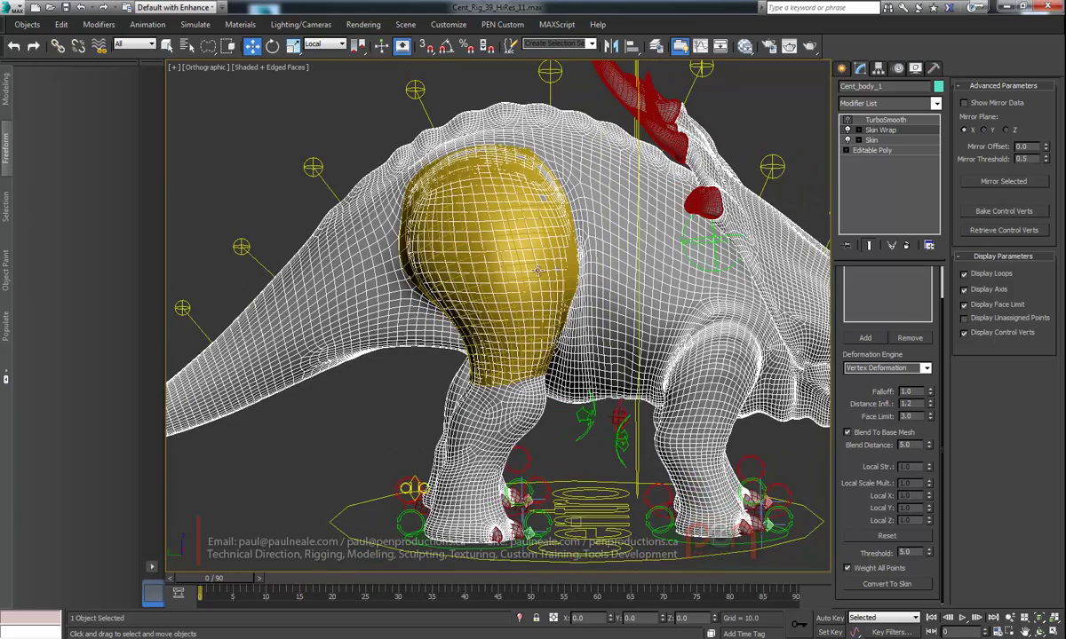
middle_click_drag(529, 265, 510, 220, "alt")
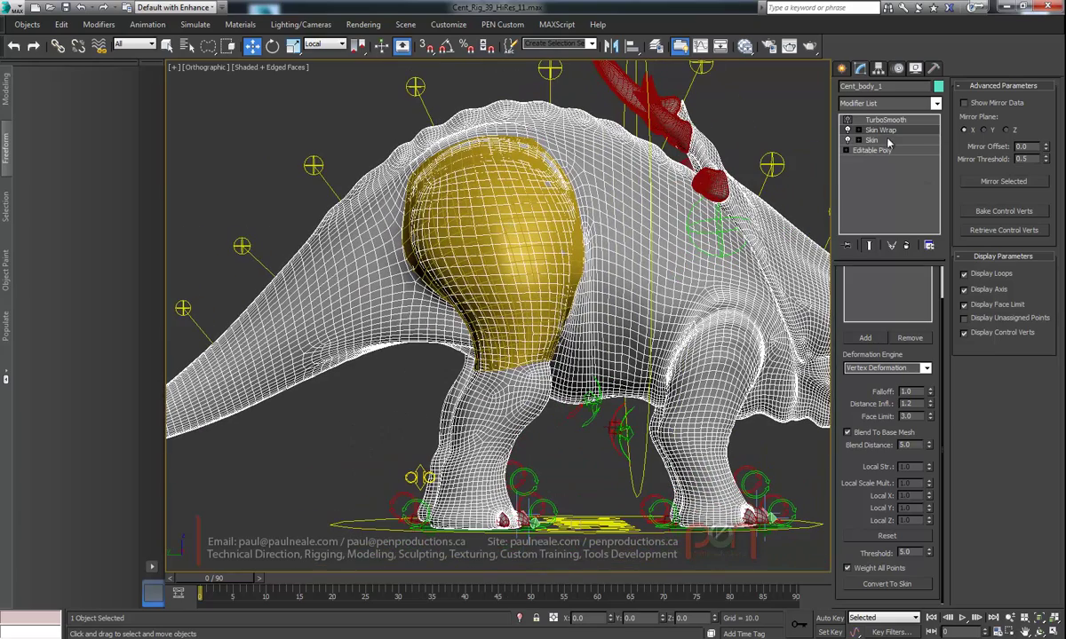
- Add a VertexPaint modifier directly above the body's Editable Poly, below Skin
left_click(879, 150)
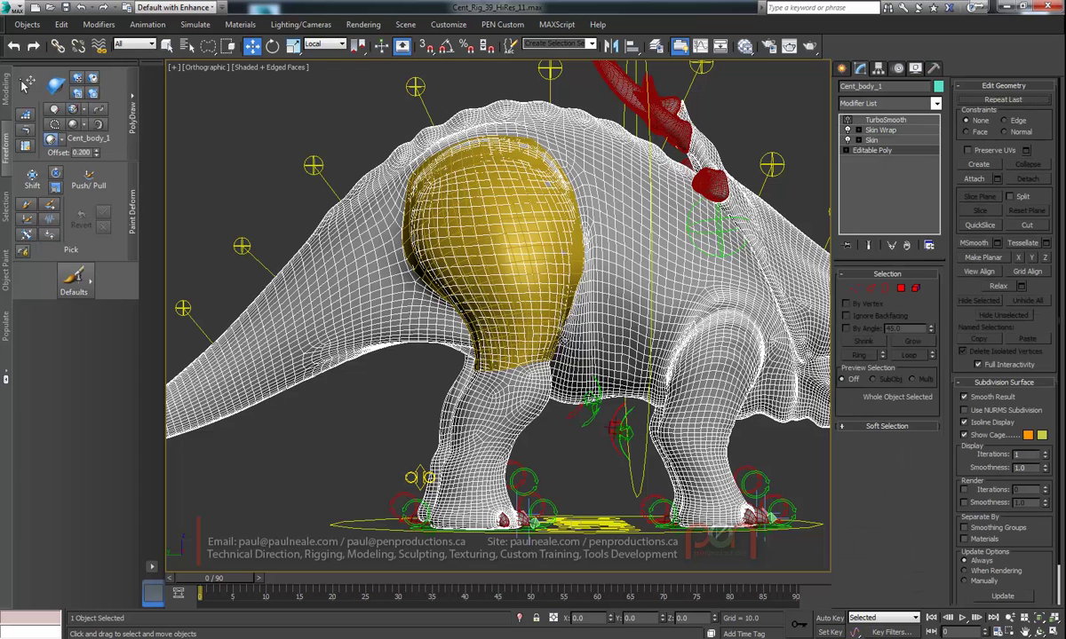
scroll(531, 326, "up", 2)
type("x")
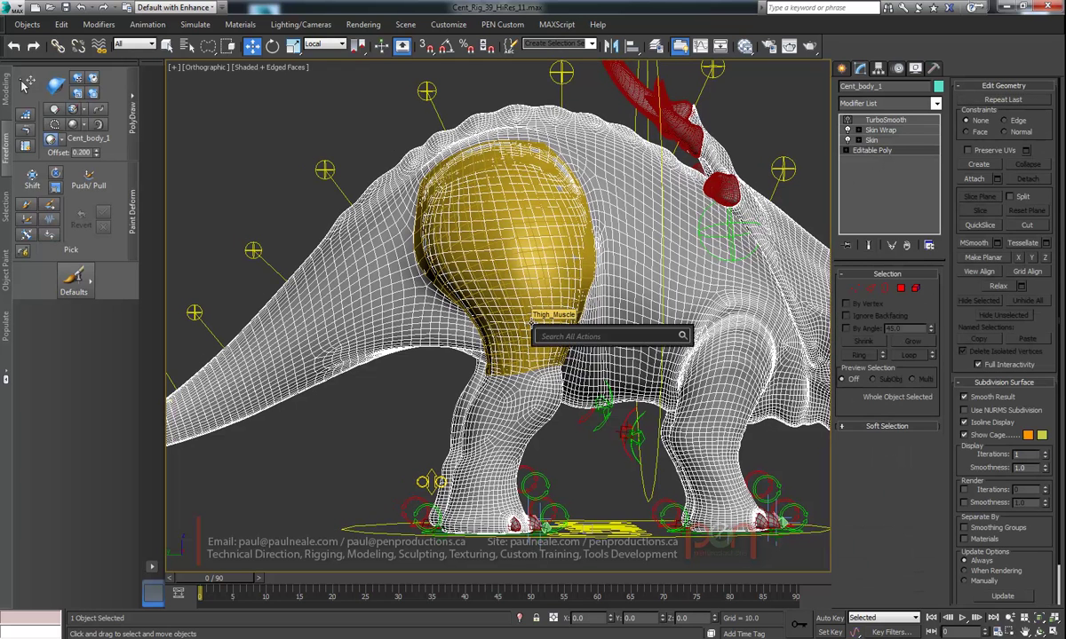
type("vertex")
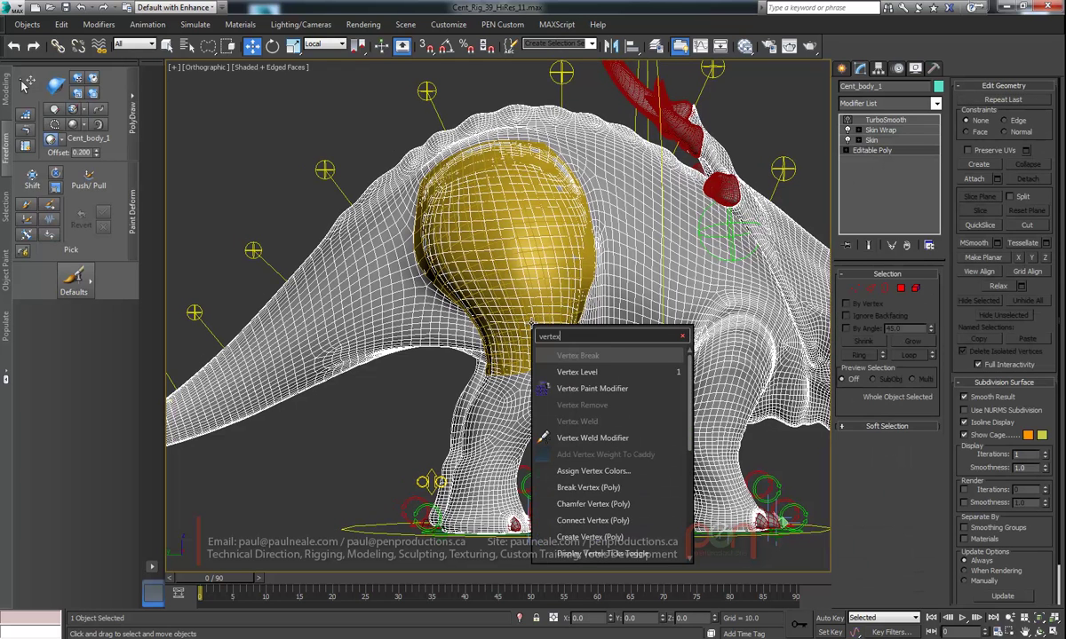
key("Down")
key("Down")
key("Return")
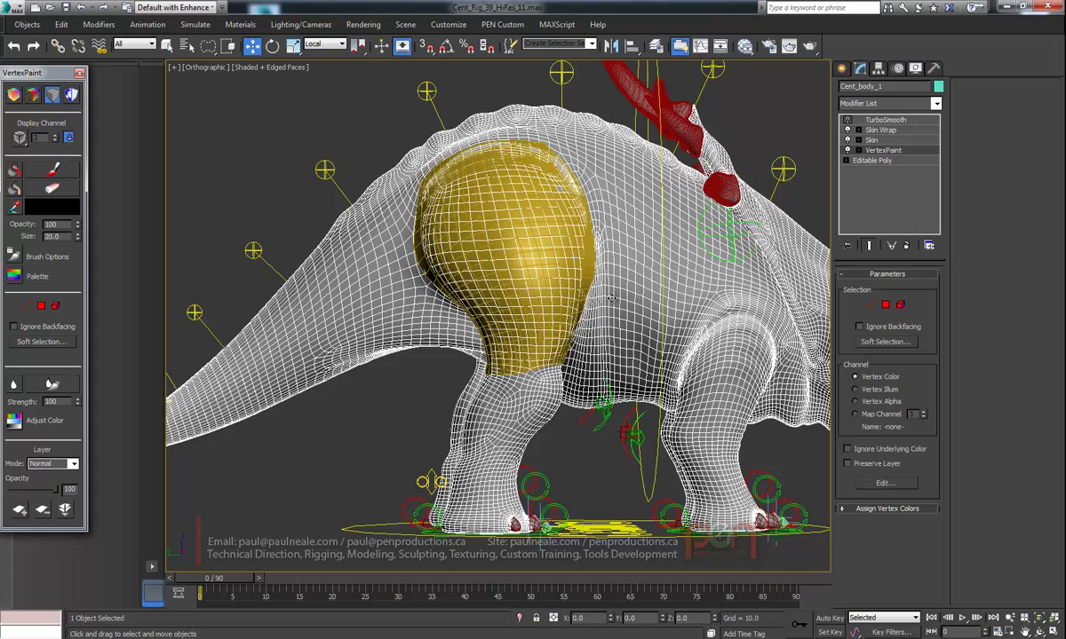
- Add a Volume Select modifier between Skin and Skin Wrap on the body
left_click(870, 139)
middle_click_drag(524, 269, 551, 271)
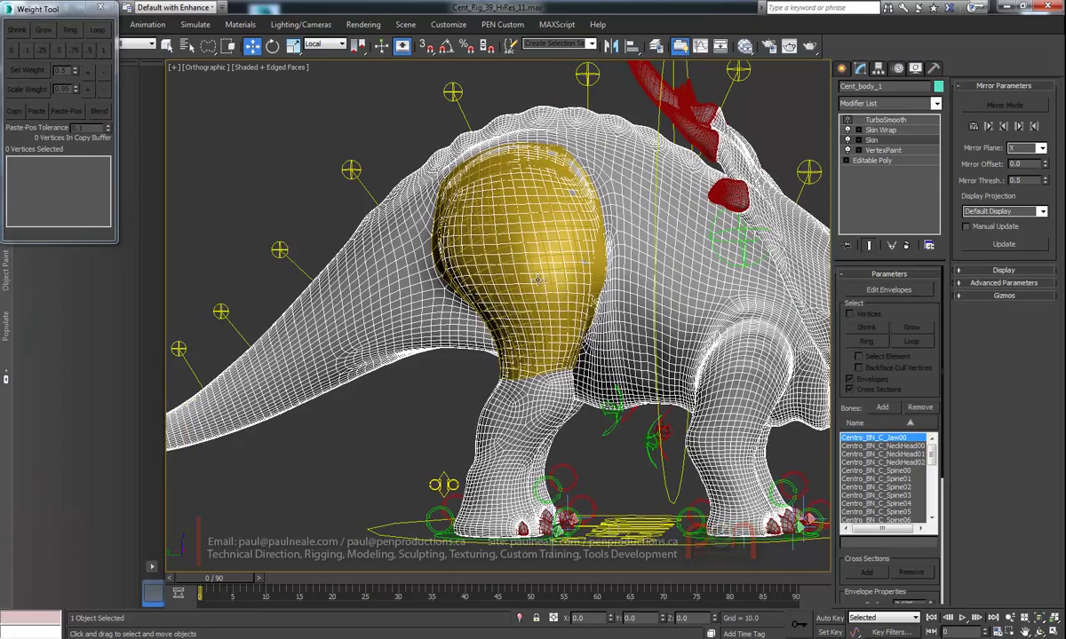
type("x")
type("vol")
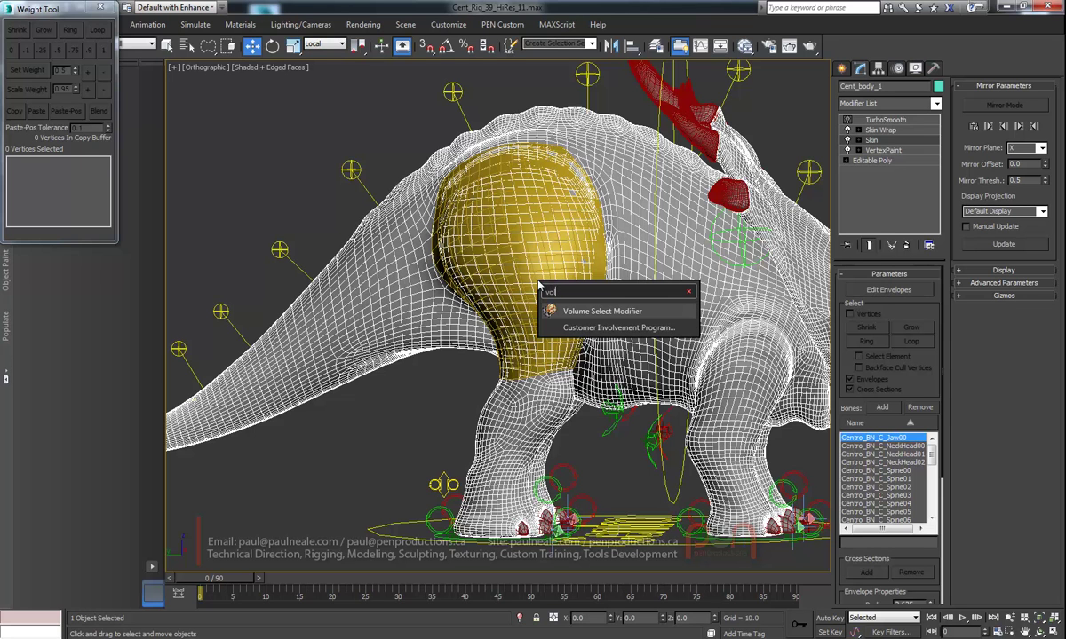
type("um")
key("Return")
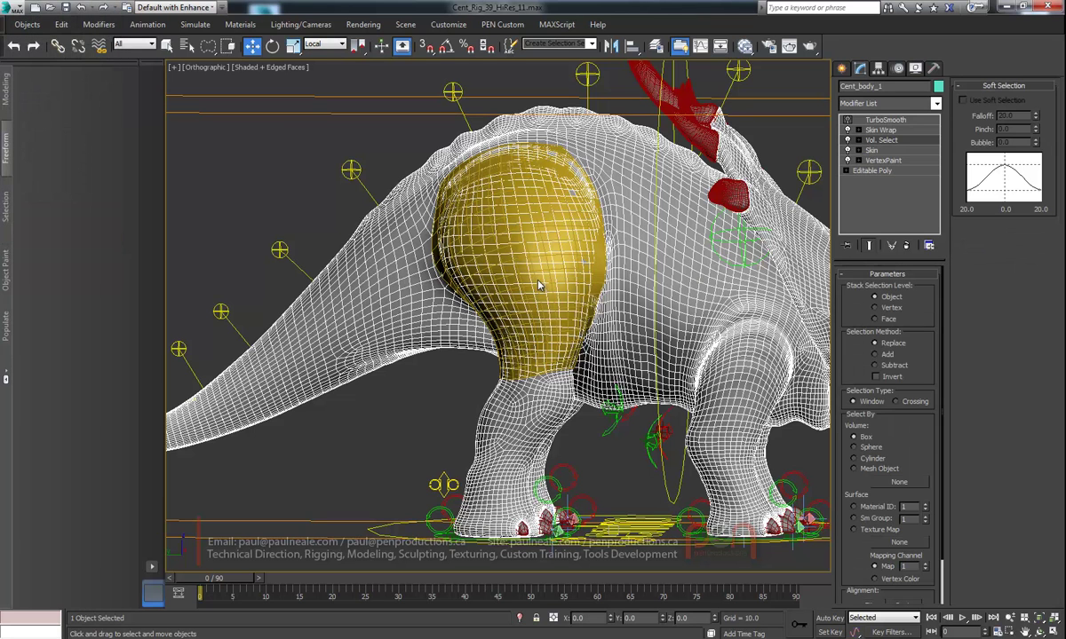
- Set Volume Select to vertex level, selecting by a Vertex Color texture map with Vertex Color as the mapping channel
left_click(889, 307)
left_click_drag(849, 327, 844, 281)
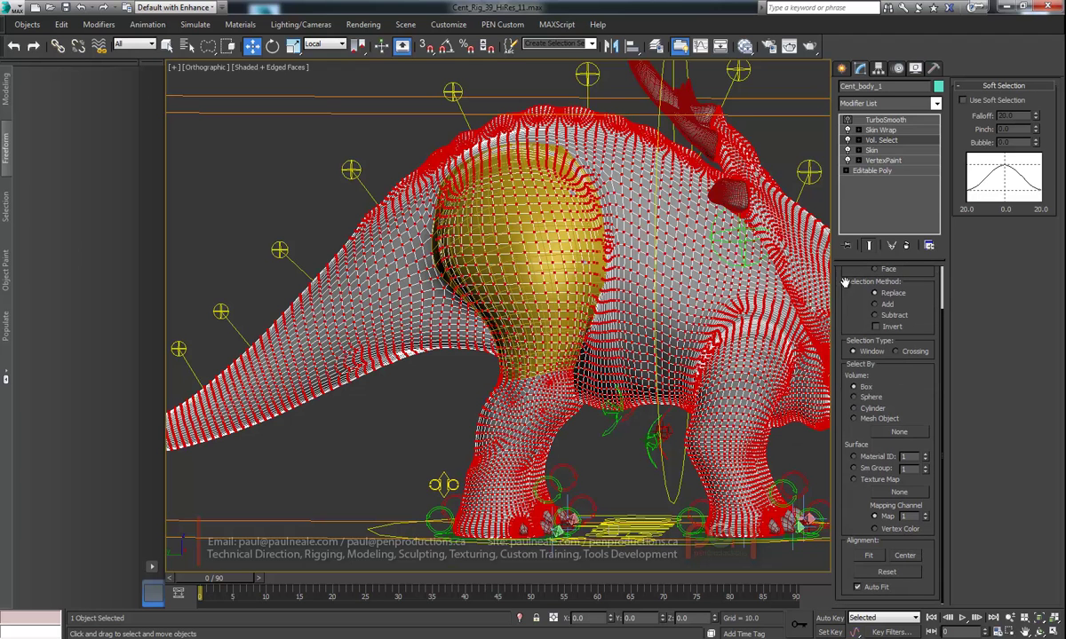
left_click(853, 480)
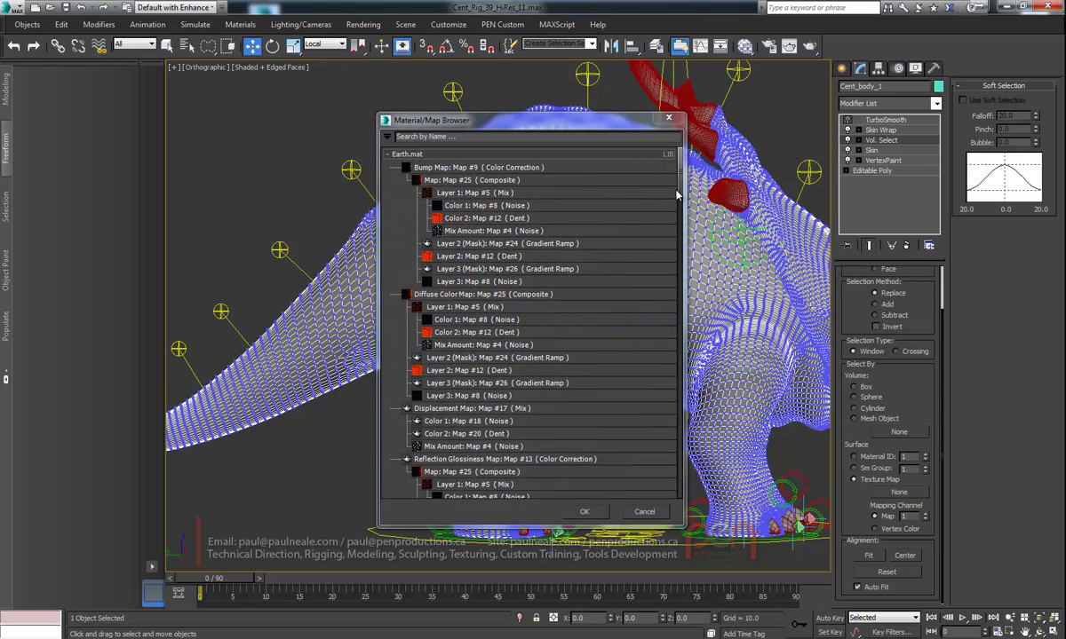
left_click_drag(680, 185, 673, 399)
scroll(498, 391, "down", 5)
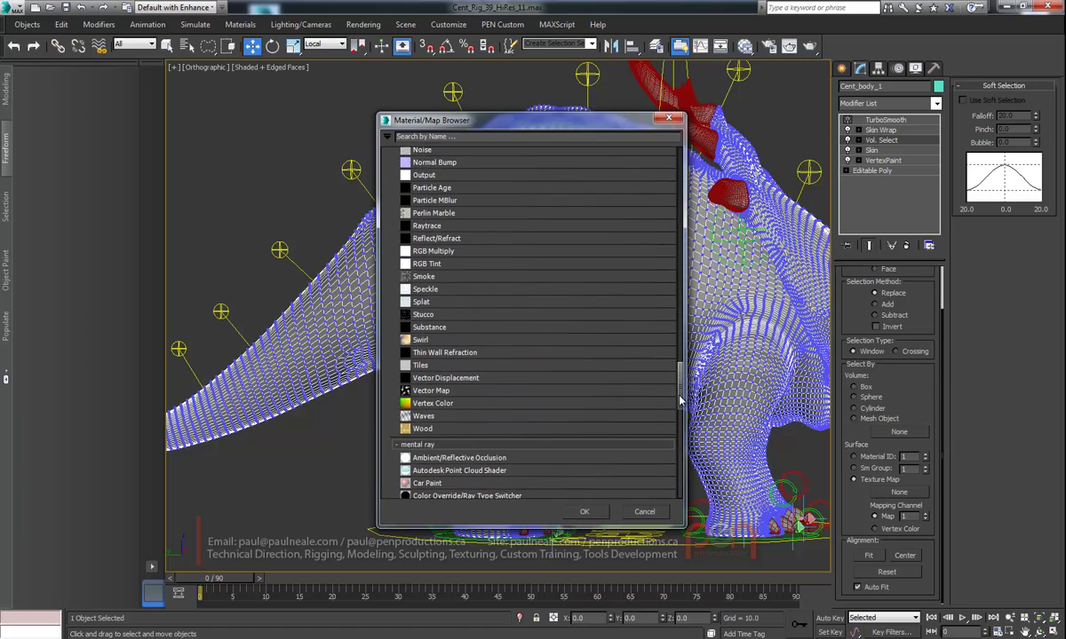
double_click(433, 367)
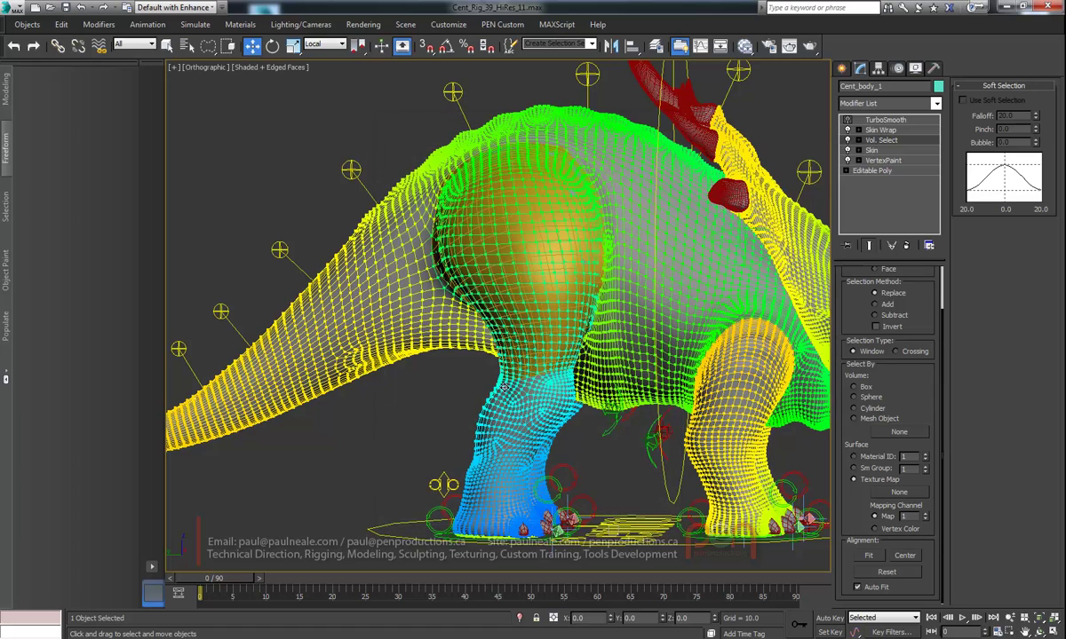
middle_click_drag(627, 308, 599, 299, "alt")
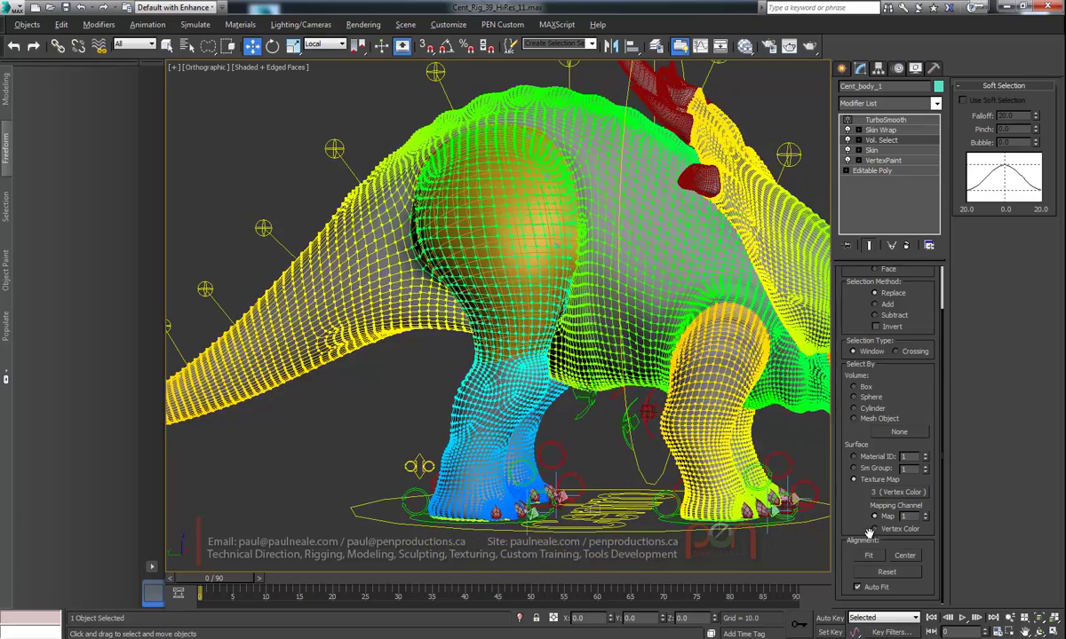
left_click(884, 530)
middle_click_drag(550, 356, 546, 326, "alt")
- Fill the whole body with black in the VertexPaint modifier and display its vertex colours in the viewport
left_click(880, 160)
middle_click_drag(524, 254, 529, 265)
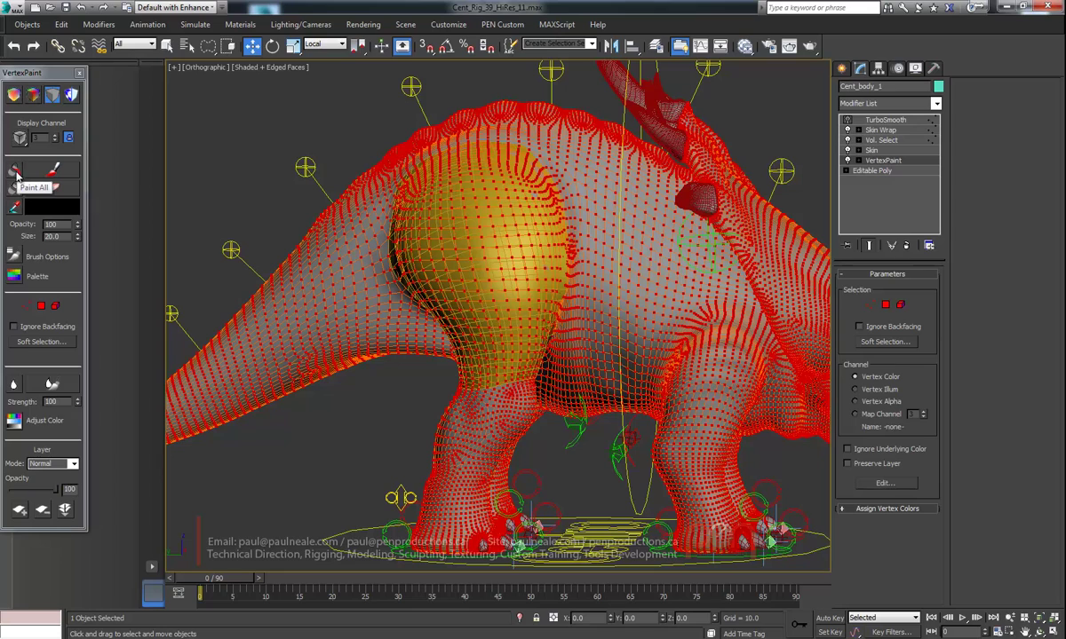
left_click(15, 170)
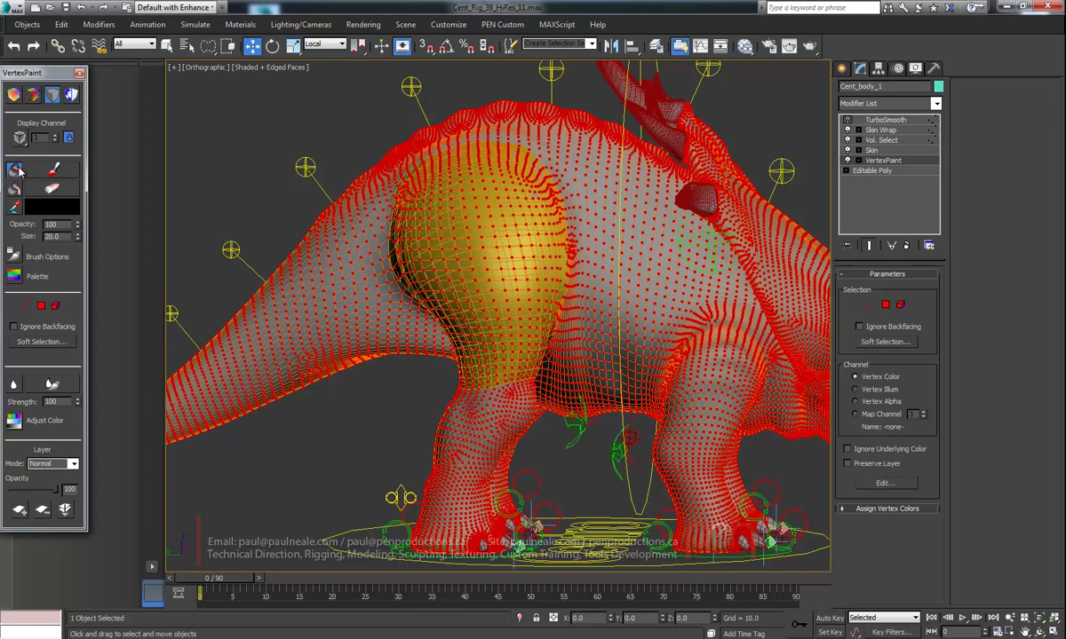
left_click(33, 96)
middle_click_drag(537, 239, 538, 331, "alt")
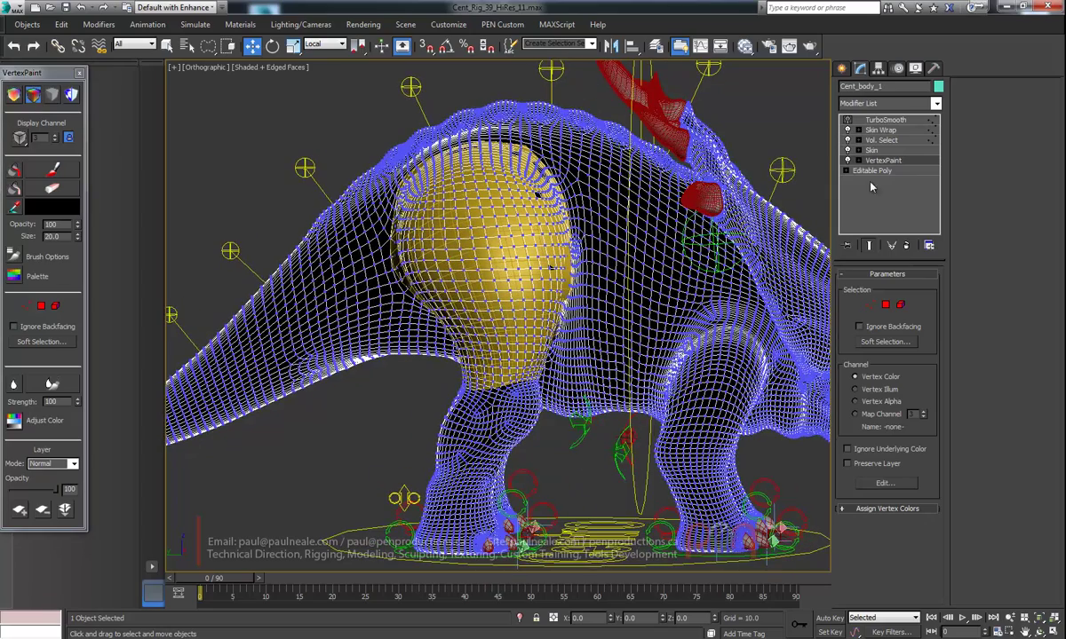
- Make the thigh muscle see-through and return to the VertexPaint modifier on the creature's body
scroll(511, 306, "up", 4)
scroll(511, 307, "down", 1)
left_click(386, 454)
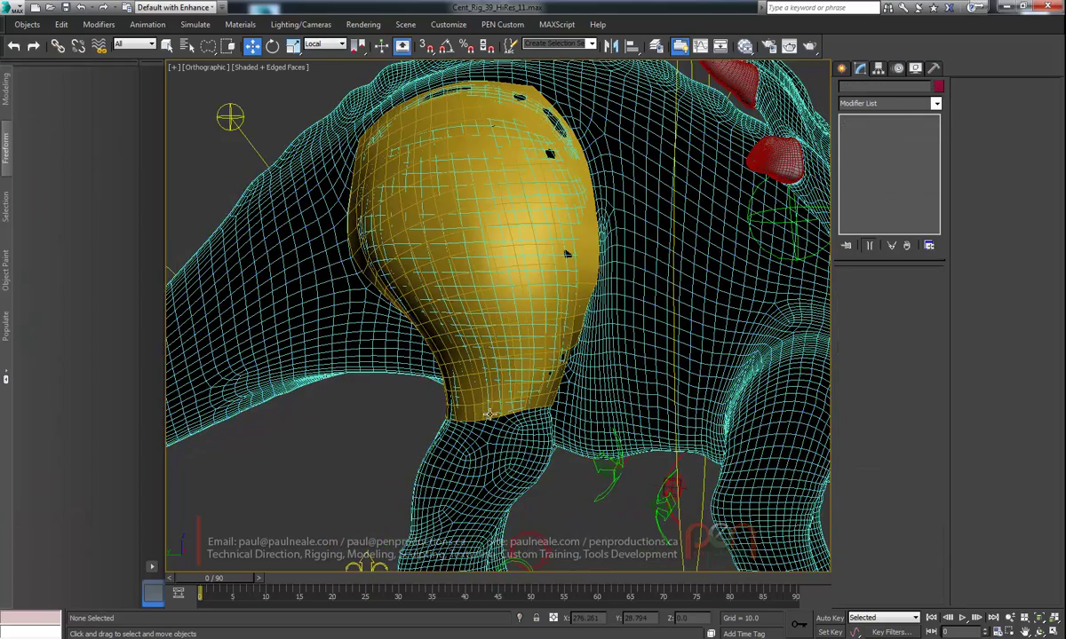
left_click(497, 410)
mouse_move(492, 262)
middle_mouse_down("alt")
mouse_move(531, 271)
mouse_move(536, 283)
middle_mouse_up("alt")
key("alt+x")
left_click(636, 295)
left_click(877, 162)
middle_click_drag(513, 234, 537, 242, "alt")
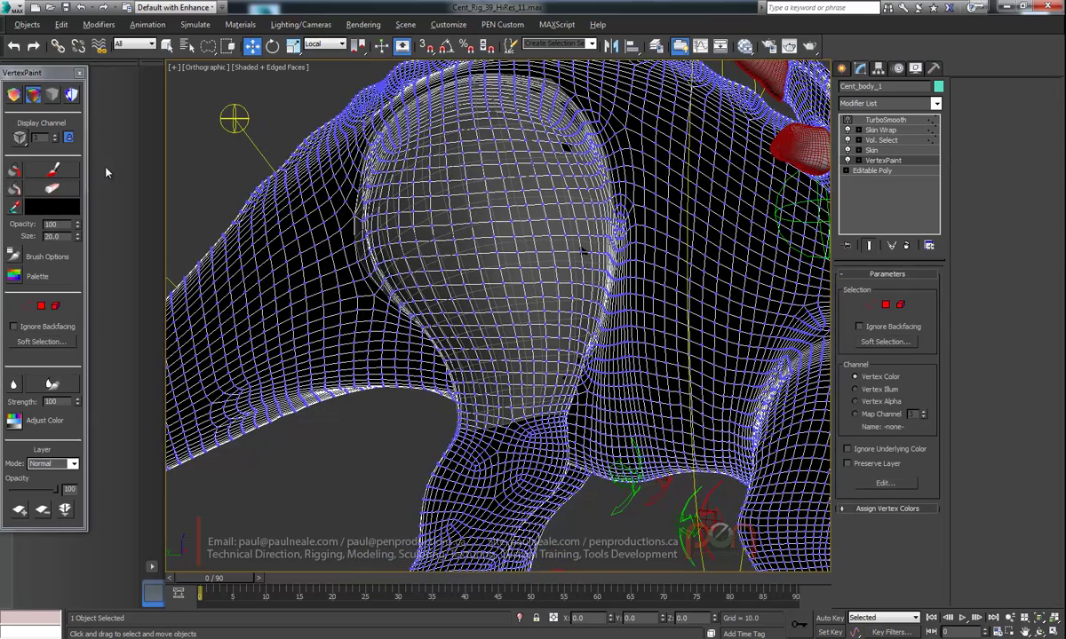
- Set the VertexPaint colour to pure white (255, 255, 255) and activate the paint brush
left_click(51, 207)
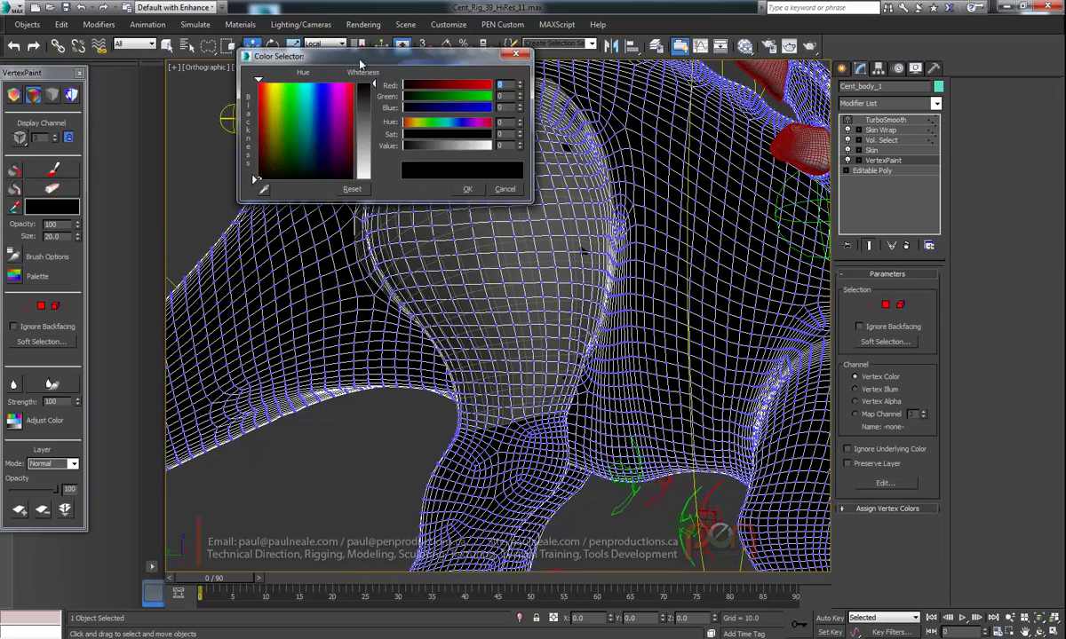
left_click_drag(336, 73, 210, 42)
left_click_drag(247, 70, 248, 169)
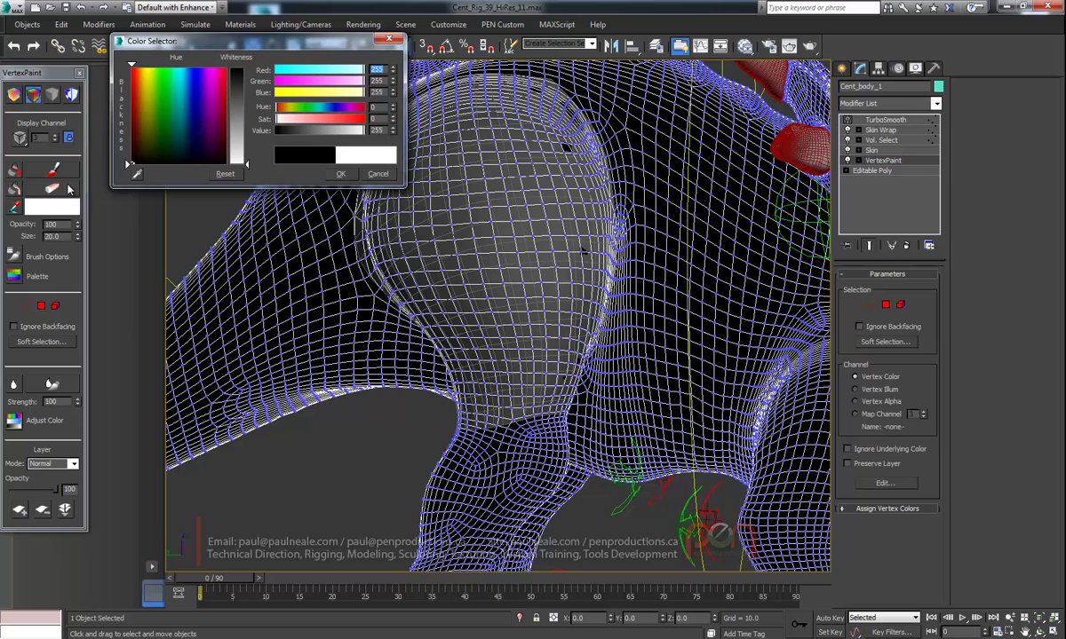
left_click(57, 173)
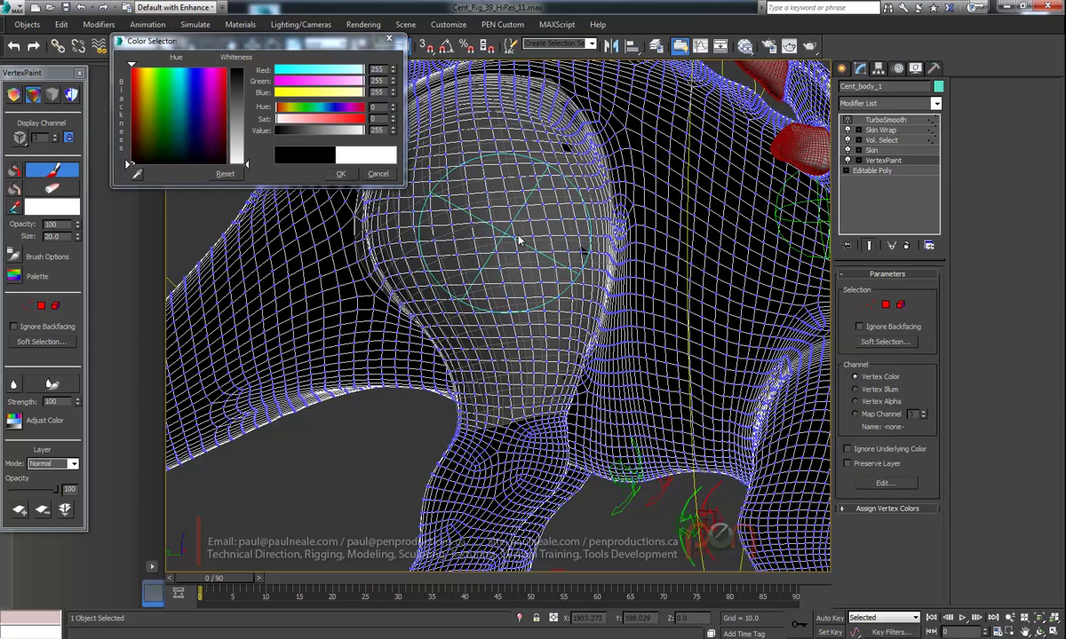
- Paint soft white over the middle of the thigh with the VertexPaint brush and reduce the brush size to 12.2
mouse_move(231, 578)
left_mouse_down()
mouse_move(265, 578)
mouse_move(160, 569)
left_mouse_up()
left_click_drag(251, 566, 160, 528)
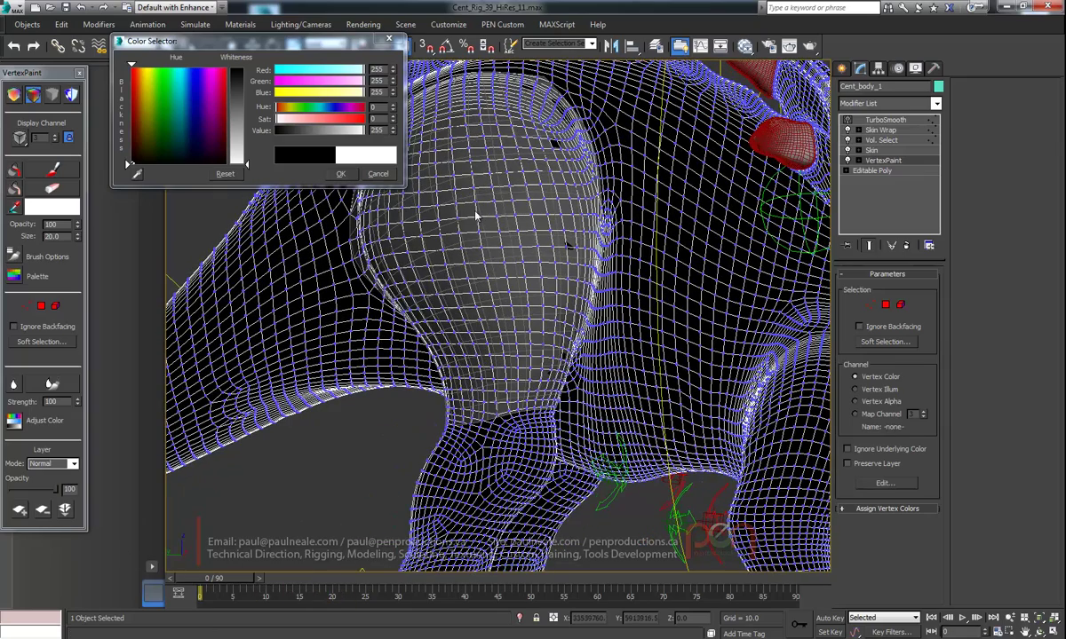
middle_click_drag(507, 229, 464, 227, "alt")
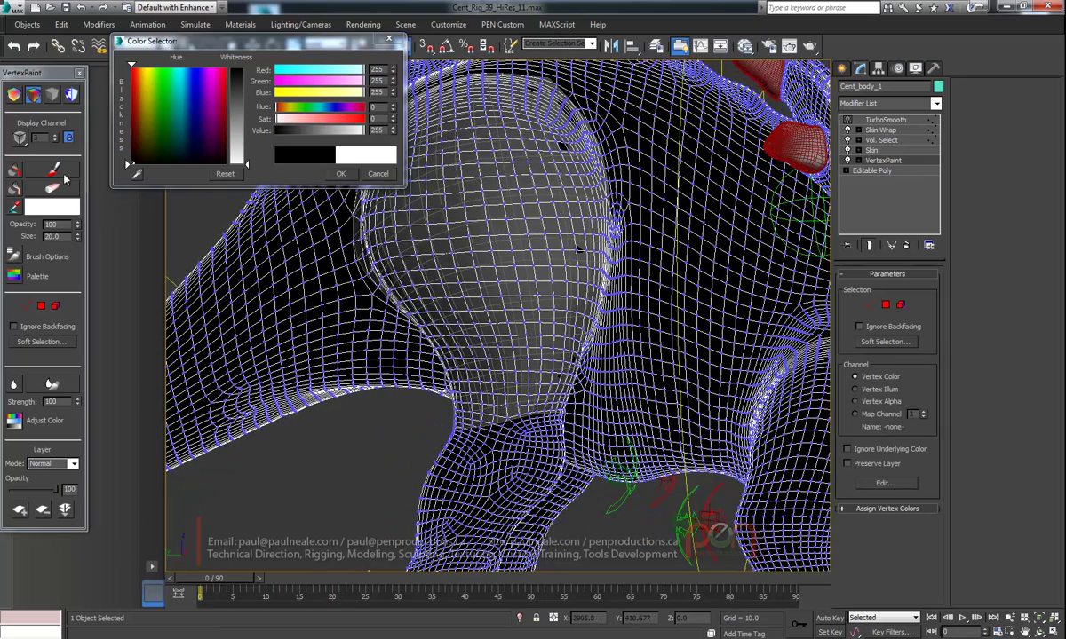
left_click(57, 170)
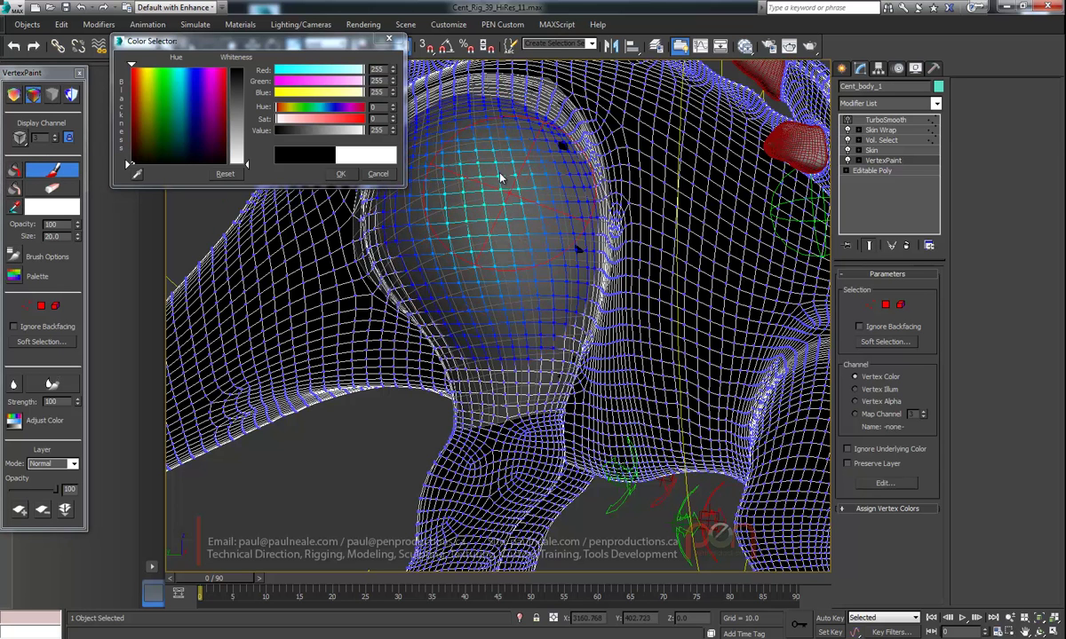
middle_click_drag(503, 190, 485, 194, "alt")
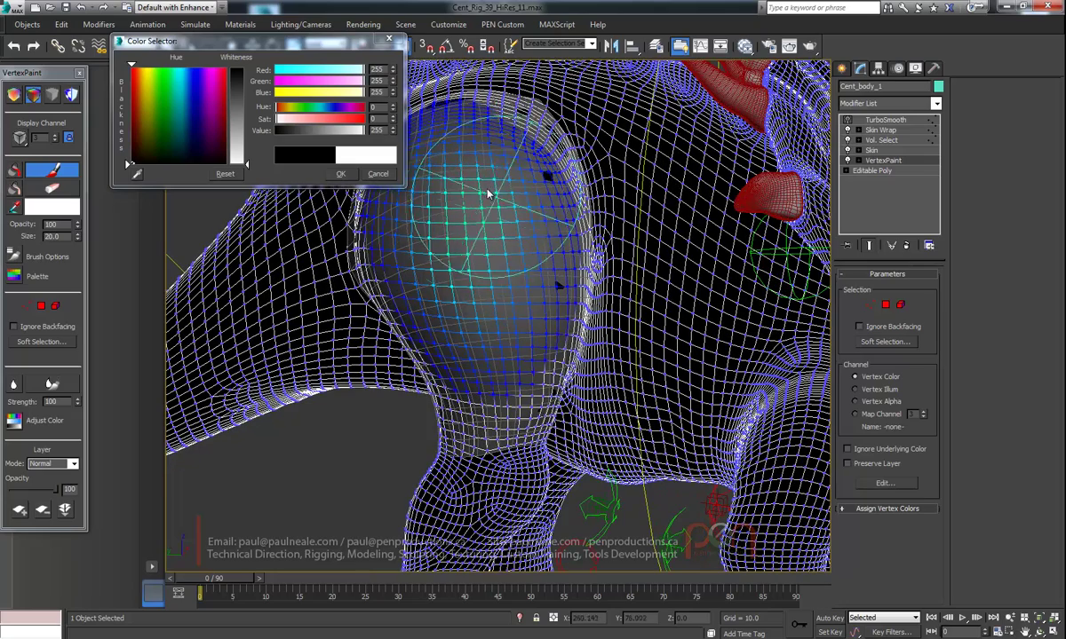
mouse_move(487, 198)
left_mouse_down("ctrl+shift")
mouse_move(489, 237)
mouse_move(518, 267)
mouse_move(530, 208)
left_mouse_up("ctrl+shift")
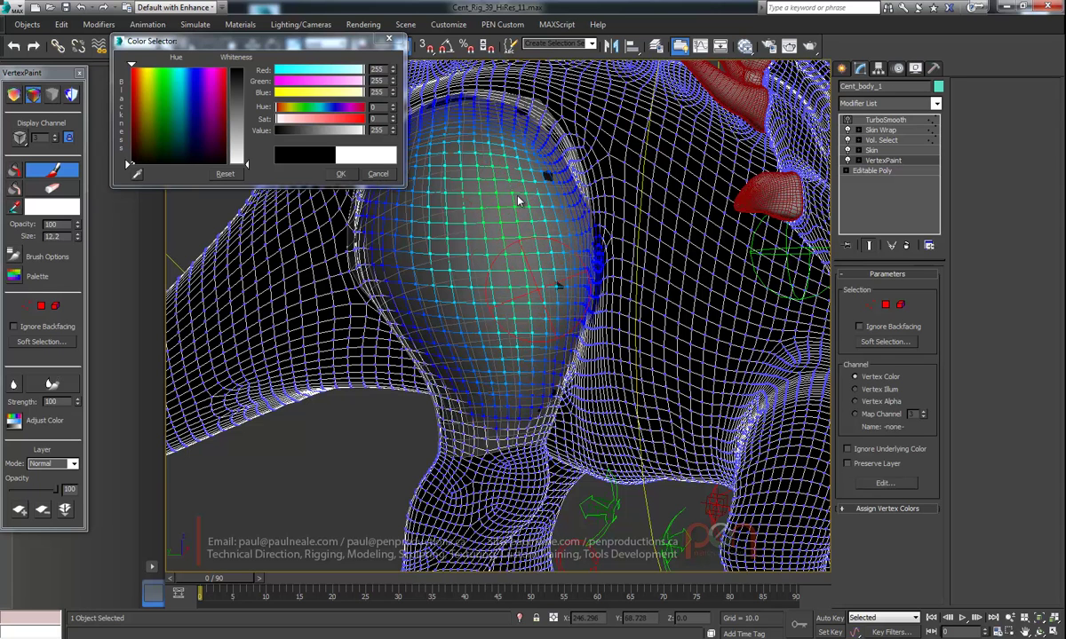
- Paint more white over the front, back and lower parts of the thigh, building up the selection over the muscle
mouse_move(535, 311)
middle_mouse_down("alt")
mouse_move(543, 269)
mouse_move(529, 272)
middle_mouse_up("alt")
mouse_move(500, 153)
left_mouse_down()
mouse_move(479, 320)
mouse_move(489, 133)
mouse_move(502, 271)
mouse_move(495, 348)
mouse_move(518, 242)
mouse_move(497, 169)
mouse_move(471, 171)
mouse_move(512, 252)
left_mouse_up()
middle_click_drag(511, 252, 558, 248, "alt")
mouse_move(462, 158)
left_mouse_down()
mouse_move(464, 254)
mouse_move(507, 314)
left_mouse_up()
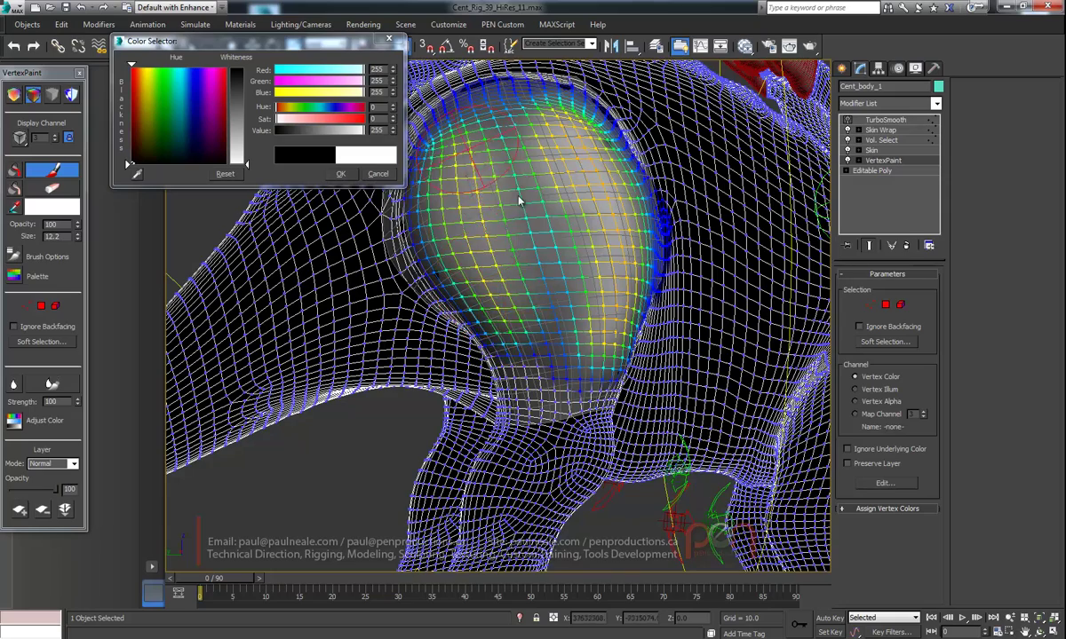
mouse_move(535, 209)
middle_mouse_down("alt")
mouse_move(506, 153)
mouse_move(608, 205)
mouse_move(494, 138)
middle_mouse_up("alt")
left_click_drag(549, 290, 615, 380)
mouse_move(582, 328)
left_mouse_down()
mouse_move(539, 238)
mouse_move(537, 167)
left_mouse_up()
mouse_move(535, 165)
middle_mouse_down("alt")
mouse_move(521, 192)
mouse_move(495, 197)
mouse_move(461, 169)
middle_mouse_up("alt")
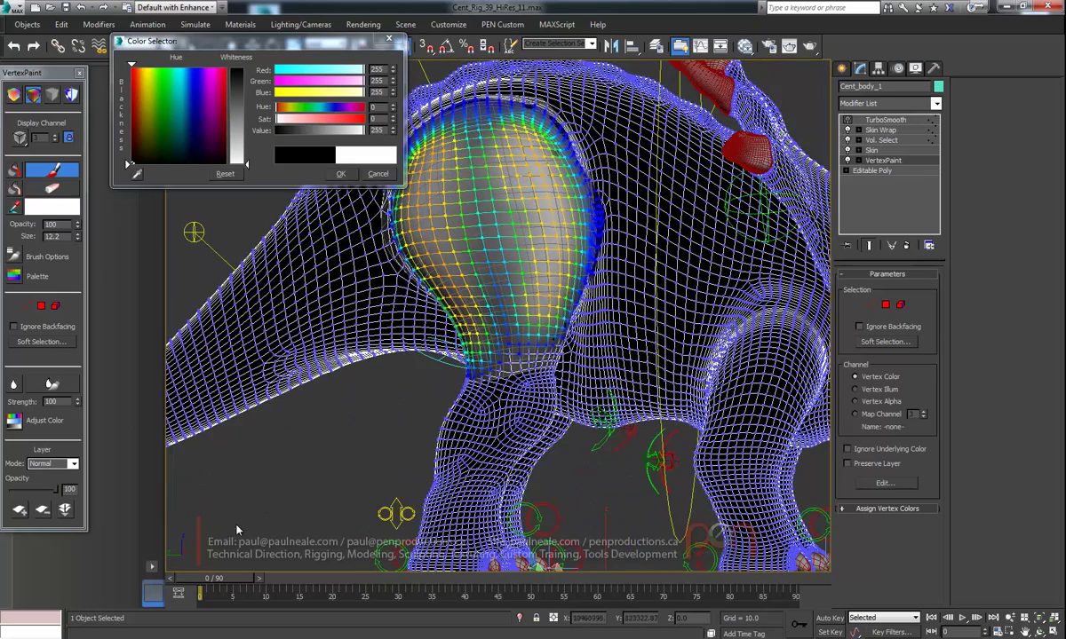
- Blur the painted vertex colours around the thigh's edges and scrub the animation to check the deformation
left_click_drag(214, 579, 583, 566)
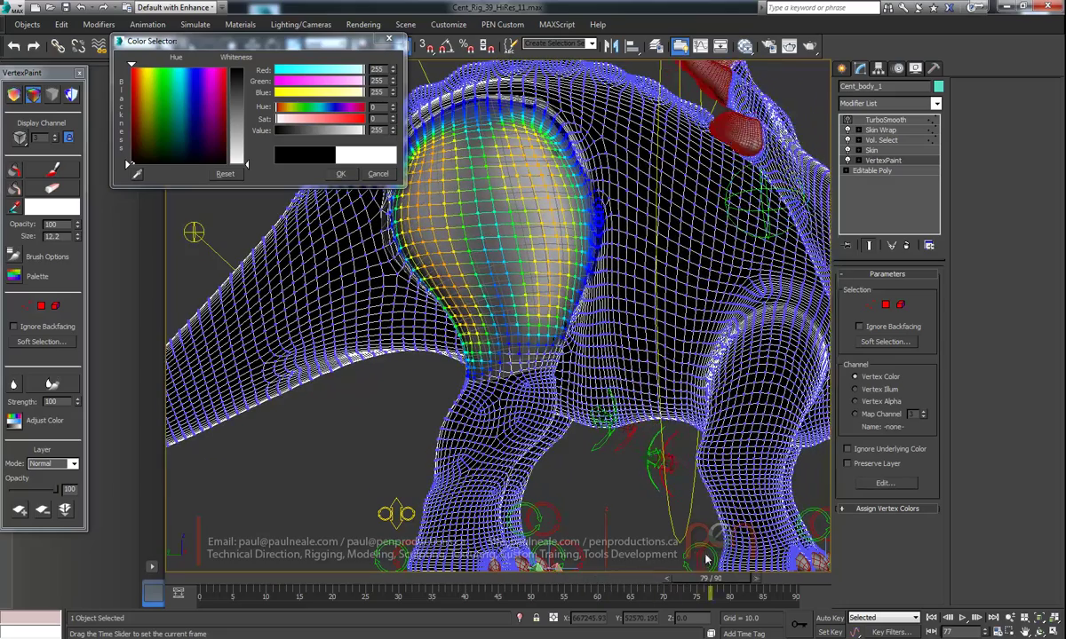
left_click_drag(229, 578, 691, 577)
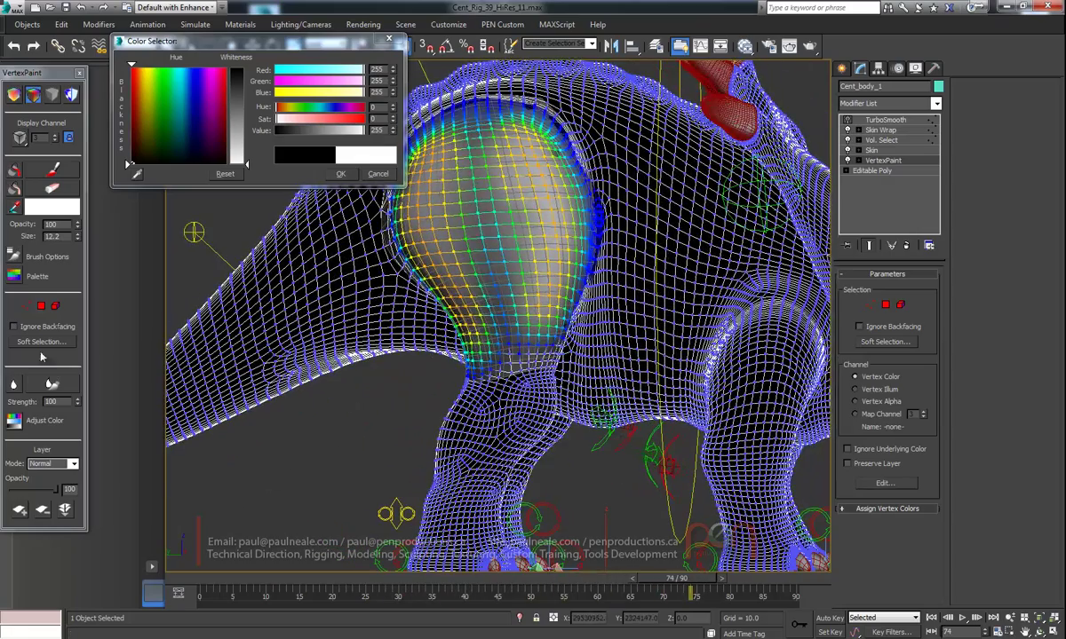
left_click(51, 387)
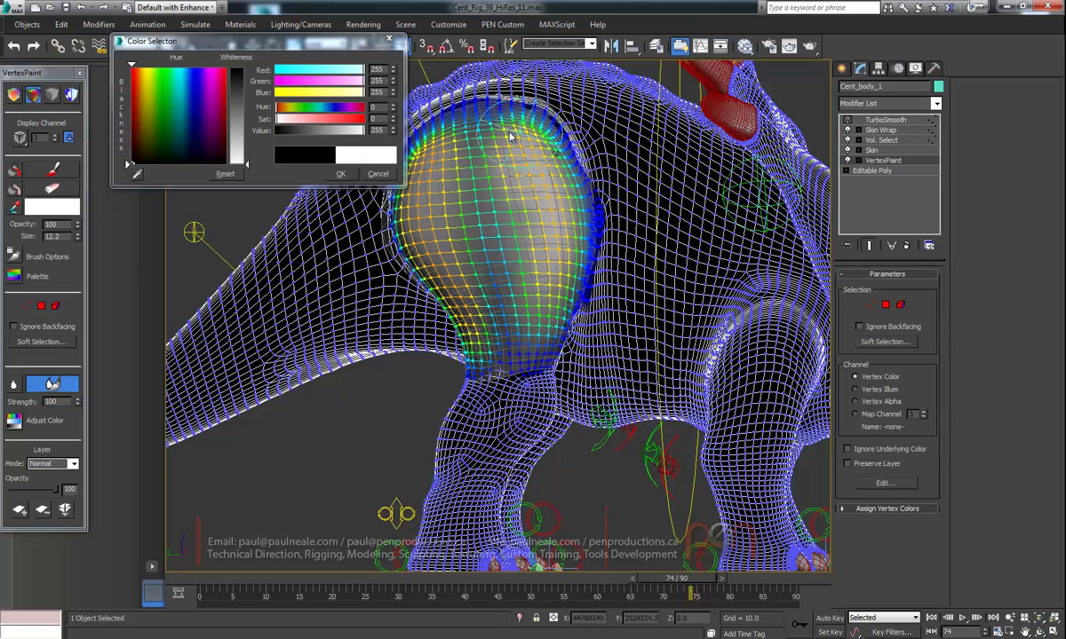
middle_click_drag(494, 210, 405, 338, "alt")
left_click_drag(210, 582, 713, 560)
middle_click_drag(533, 257, 505, 282, "alt")
- Add a Poly Select modifier directly above Skin Wrap, below TurboSmooth, on the creature's body
left_click(885, 120)
left_click(880, 131)
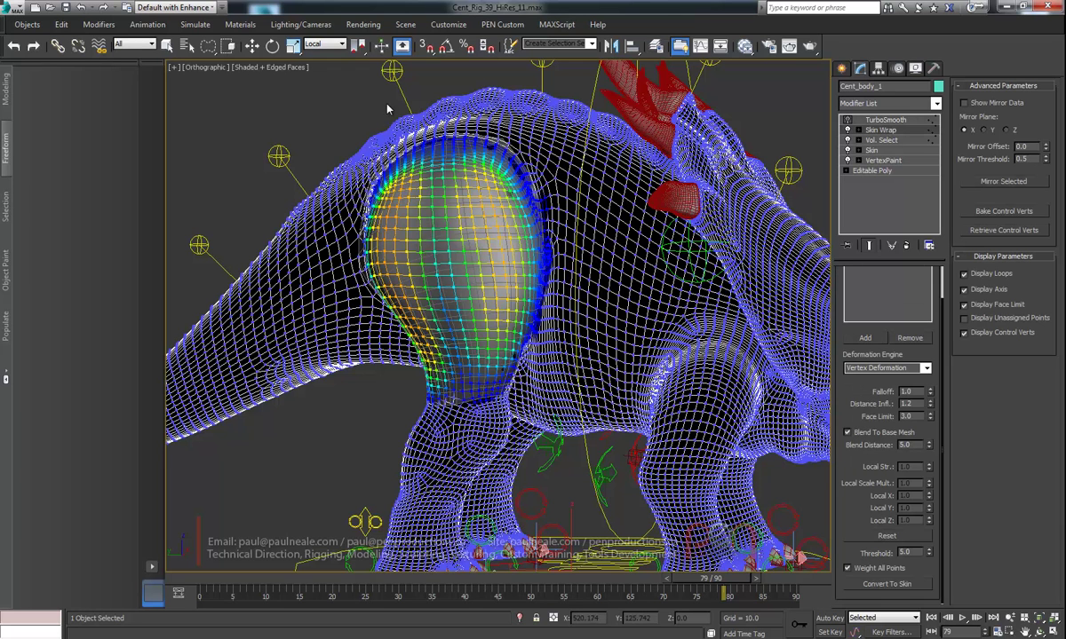
left_click(99, 25)
mouse_move(109, 43)
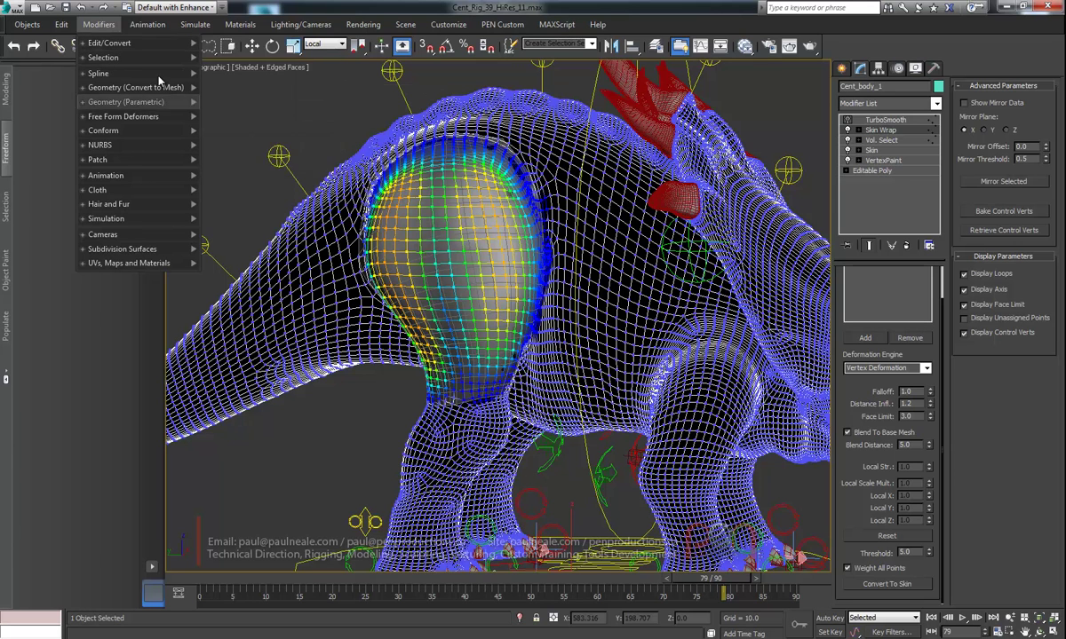
mouse_move(142, 60)
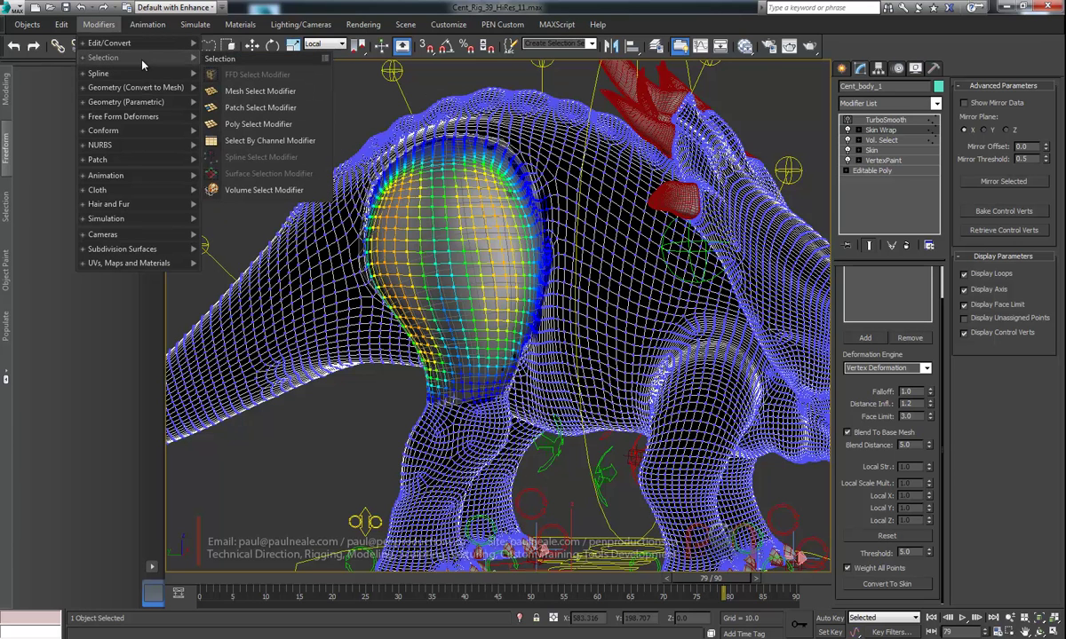
left_click(266, 123)
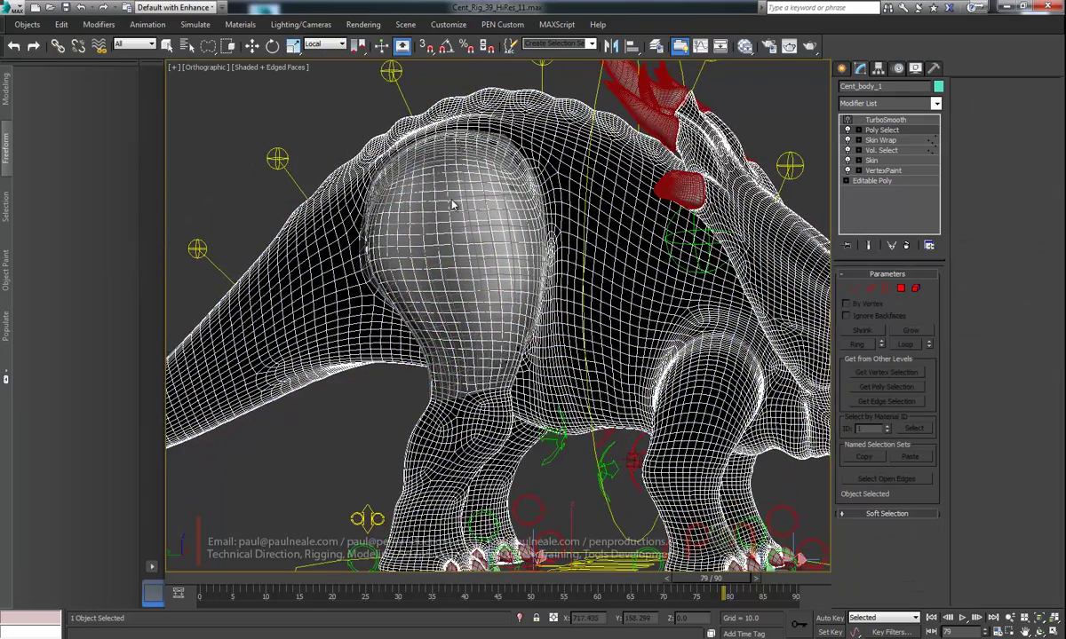
- Hide the edged faces, turn off the vertex colour display in VertexPaint and return to the TurboSmooth modifier
left_click_drag(210, 581, 307, 580)
key("F4")
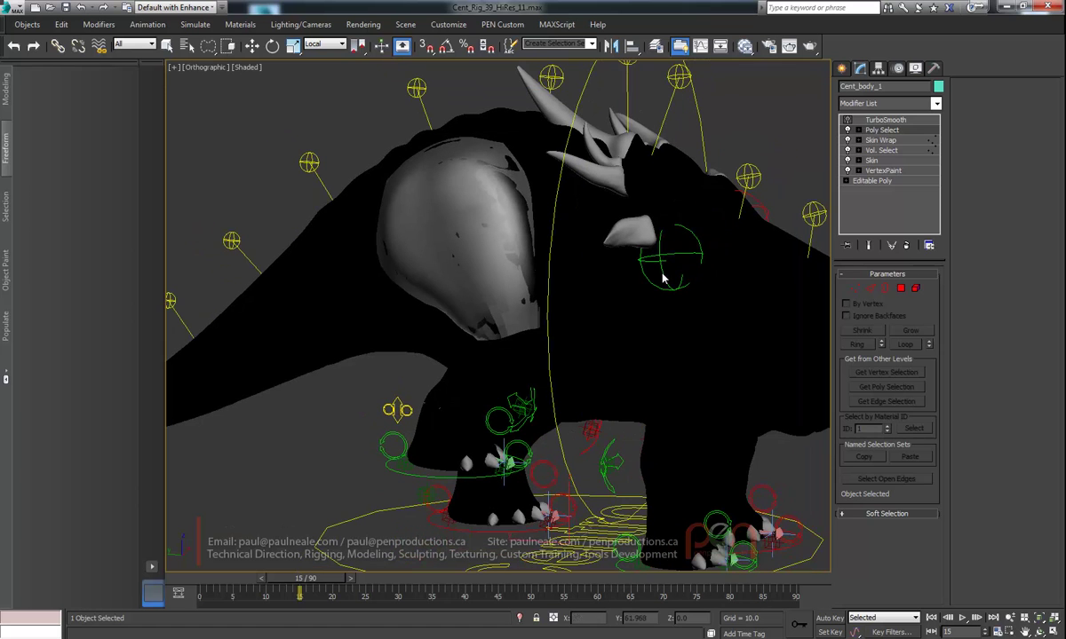
left_click(885, 170)
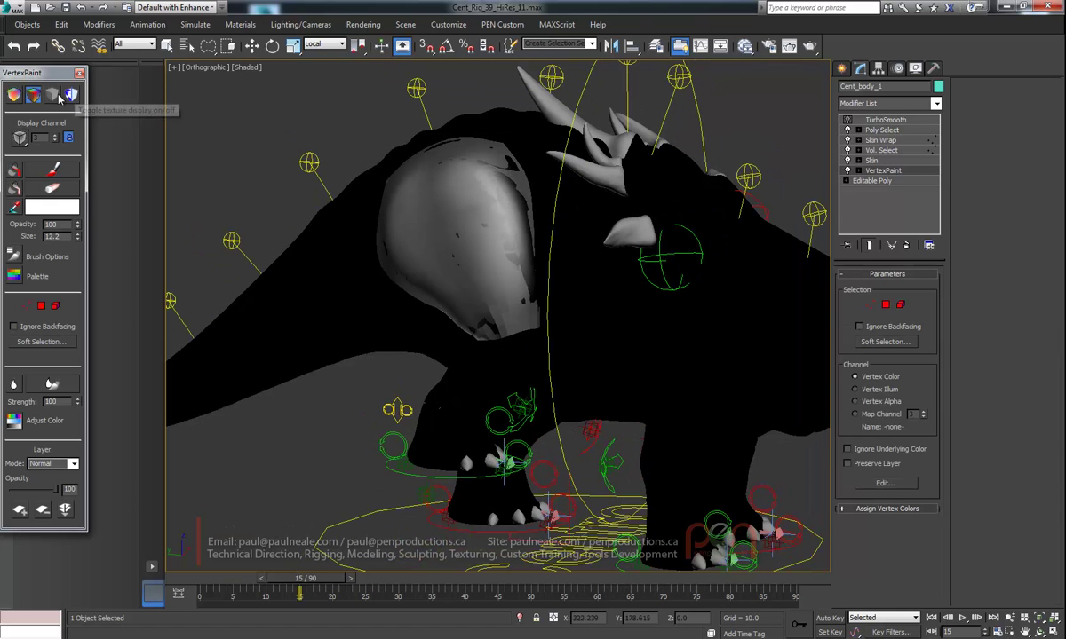
left_click(54, 97)
middle_click_drag(589, 309, 548, 333, "alt")
left_click_drag(329, 578, 500, 581)
left_click(879, 122)
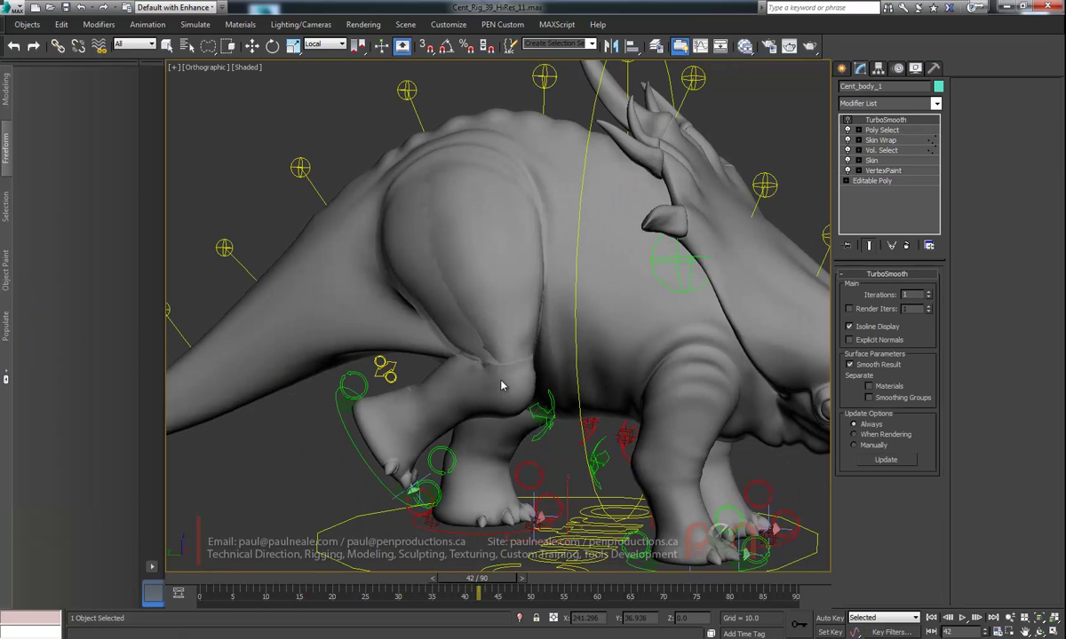
- Scrub through the walk with edged faces displayed and examine the thigh deformation from several angles
left_click_drag(212, 580, 694, 546)
key("F4")
left_click_drag(201, 579, 562, 548)
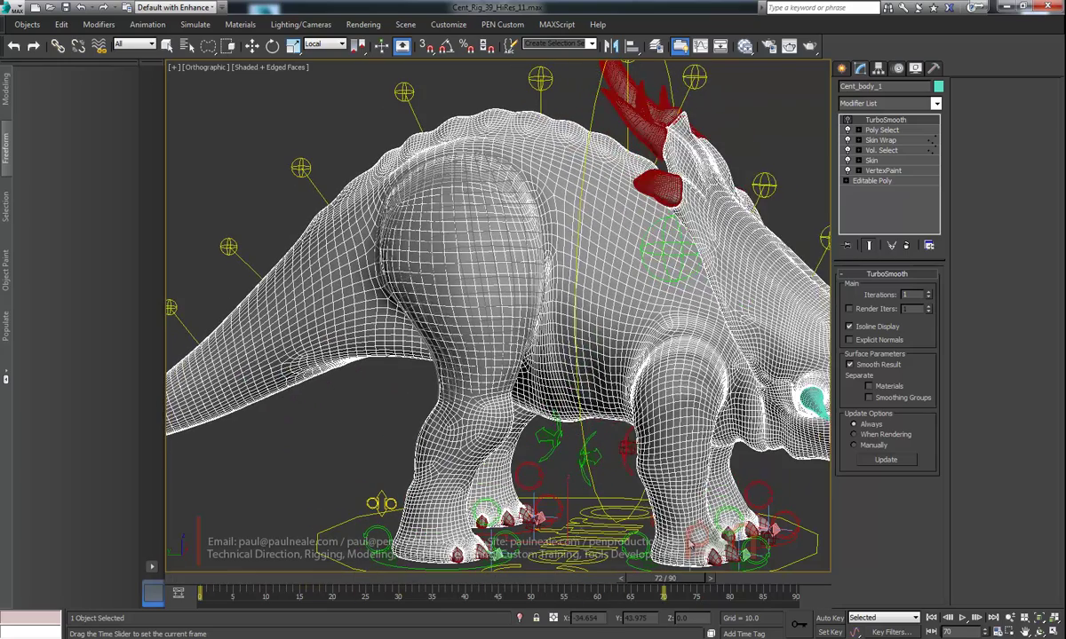
middle_click_drag(456, 249, 521, 262, "alt")
scroll(490, 220, "up", 3)
middle_click_drag(564, 457, 493, 195, "alt")
middle_click_drag(547, 268, 524, 211, "alt")
scroll(495, 239, "down", 2)
scroll(519, 210, "up", 3)
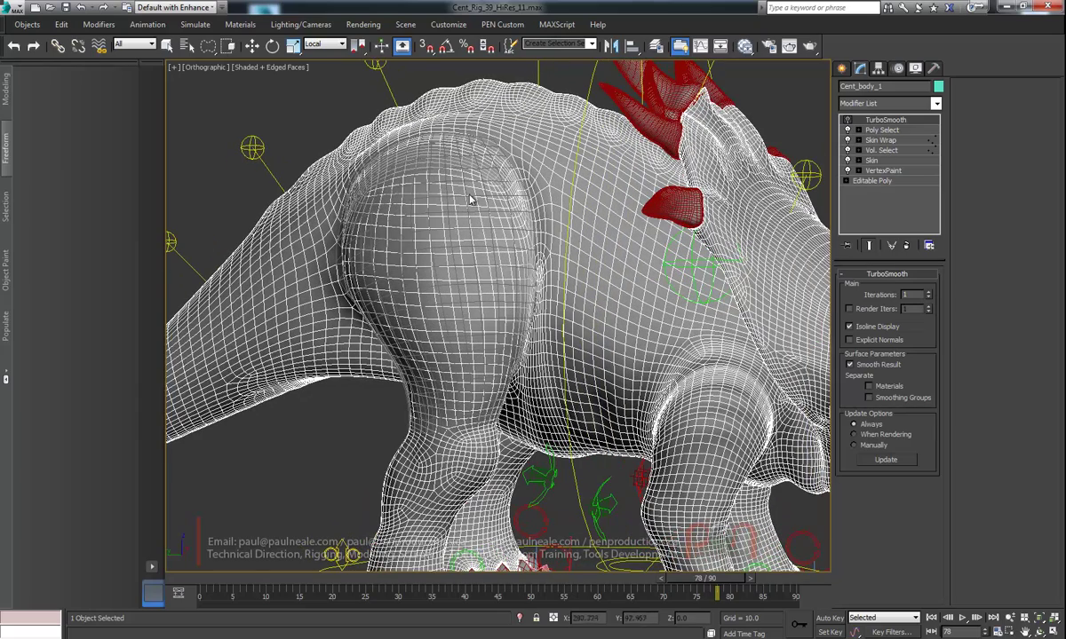
middle_click_drag(425, 168, 467, 180, "alt")
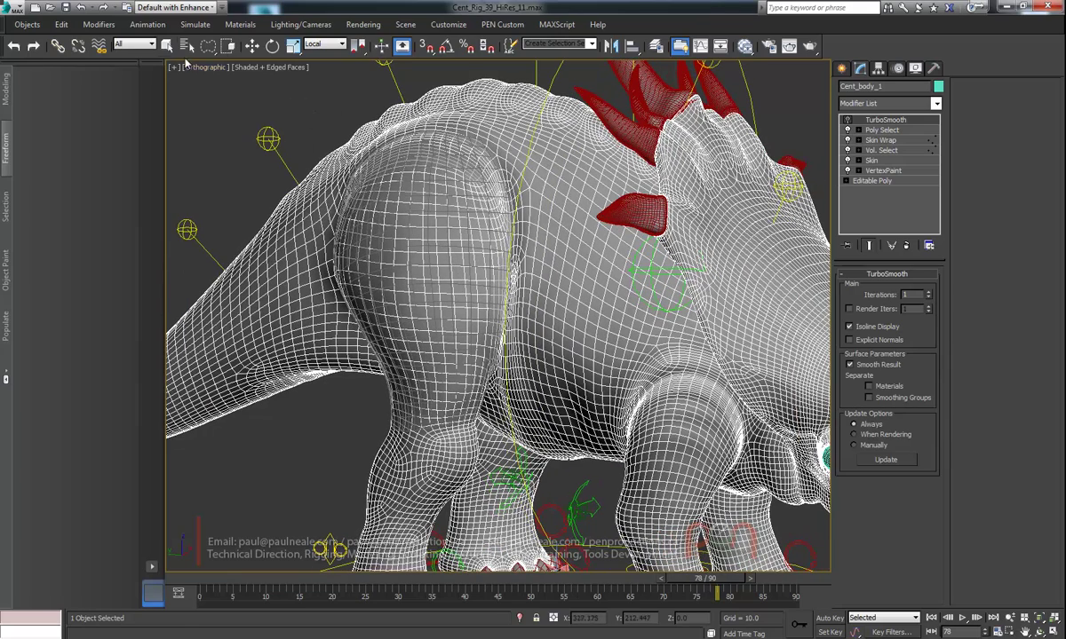
- Select the thigh muscle, set its Flex Strength to 1.86 and Sway to 8.68, and return to frame 0
left_click(167, 46)
left_click(449, 267)
middle_click_drag(450, 246, 454, 249, "alt")
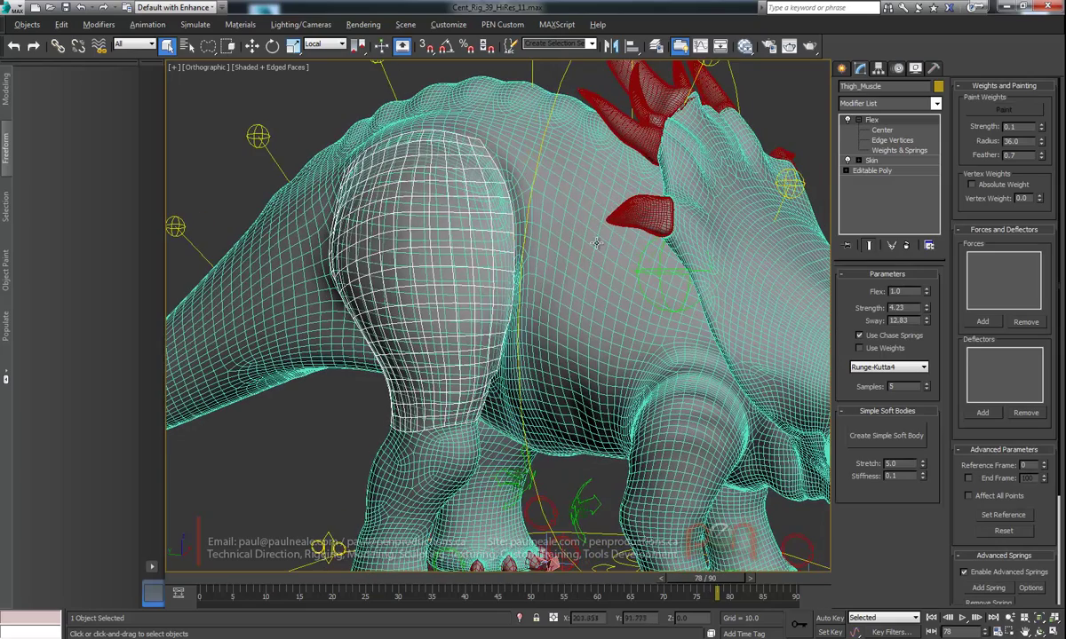
scroll(478, 240, "down", 5)
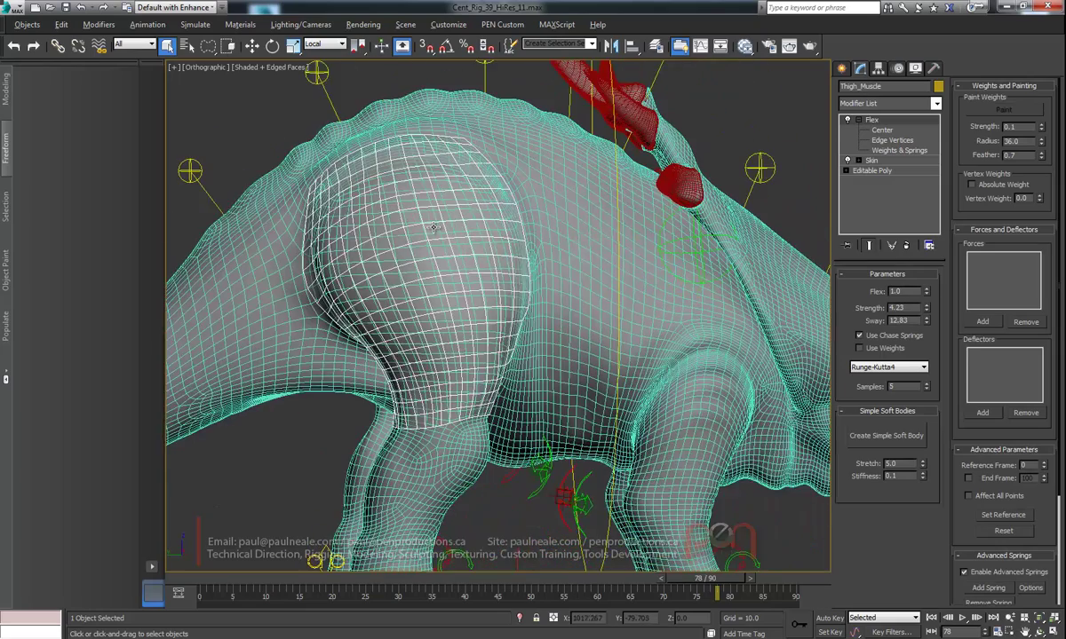
middle_click_drag(486, 215, 427, 289, "alt")
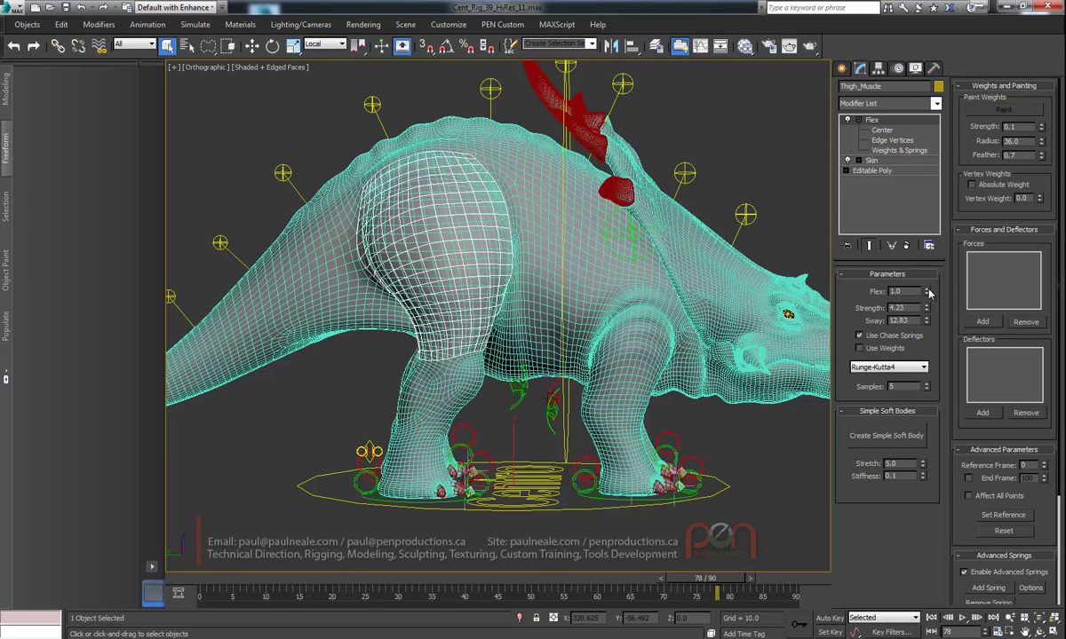
left_click(240, 583)
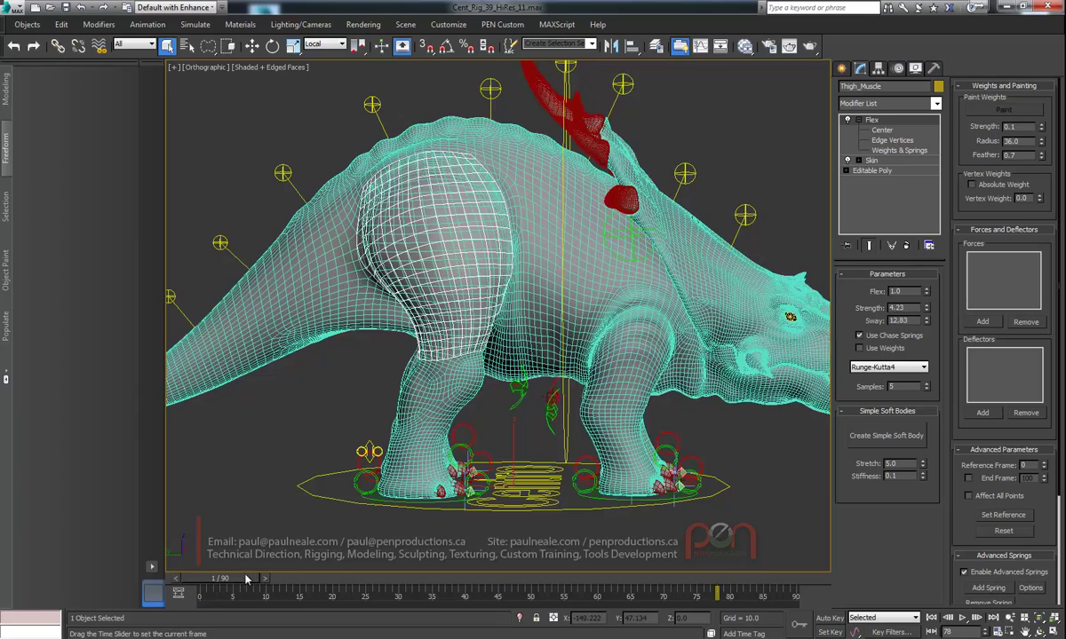
left_click_drag(244, 579, 484, 578)
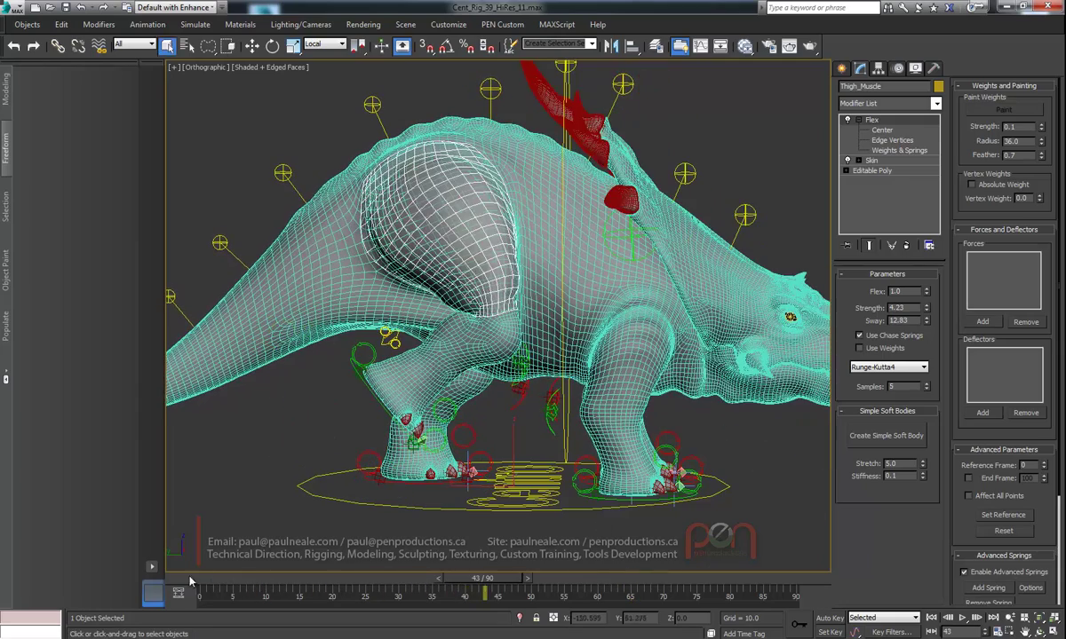
key("Home")
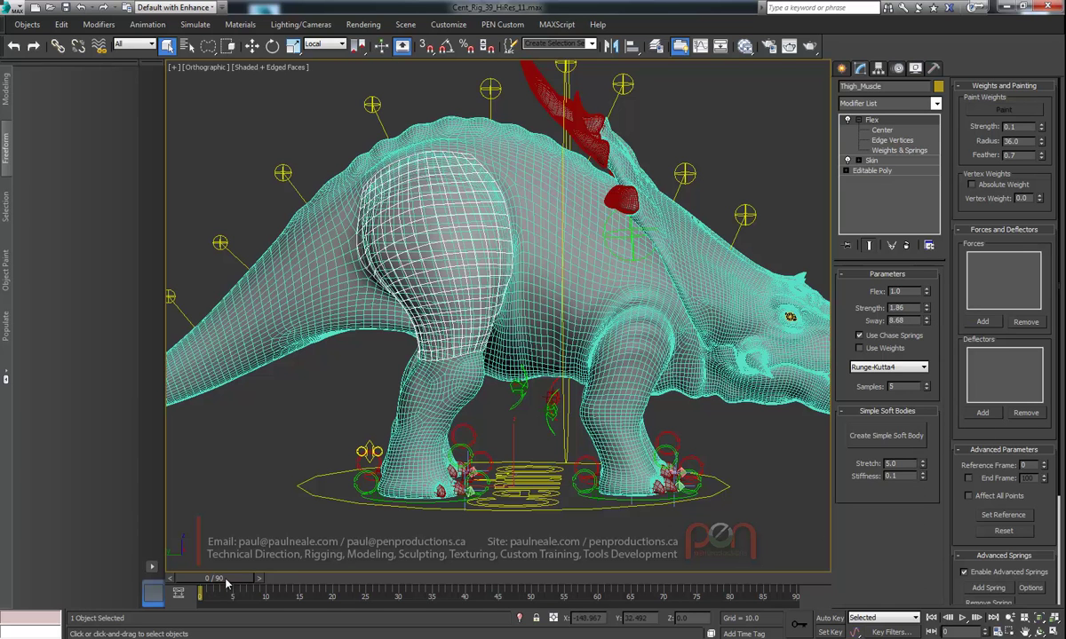
- Scrub to frame 83 to check the softer muscle motion and select the creature's body
left_click_drag(227, 583, 767, 578)
middle_click_drag(562, 247, 571, 215, "alt")
left_click(523, 255)
scroll(524, 249, "up", 3)
middle_click_drag(467, 133, 442, 187, "alt")
middle_click_drag(502, 266, 519, 244, "alt")
scroll(533, 231, "down", 2)
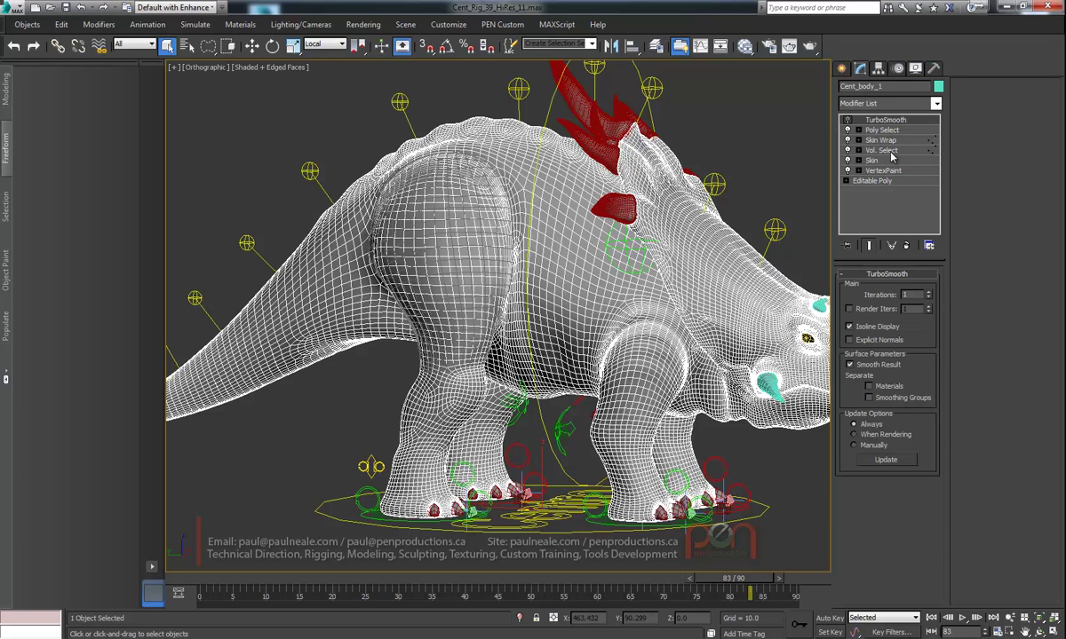
- Review the VertexPaint modifier and the body's thigh from all around, returning to TurboSmooth with the whole creature in view
left_click(883, 171)
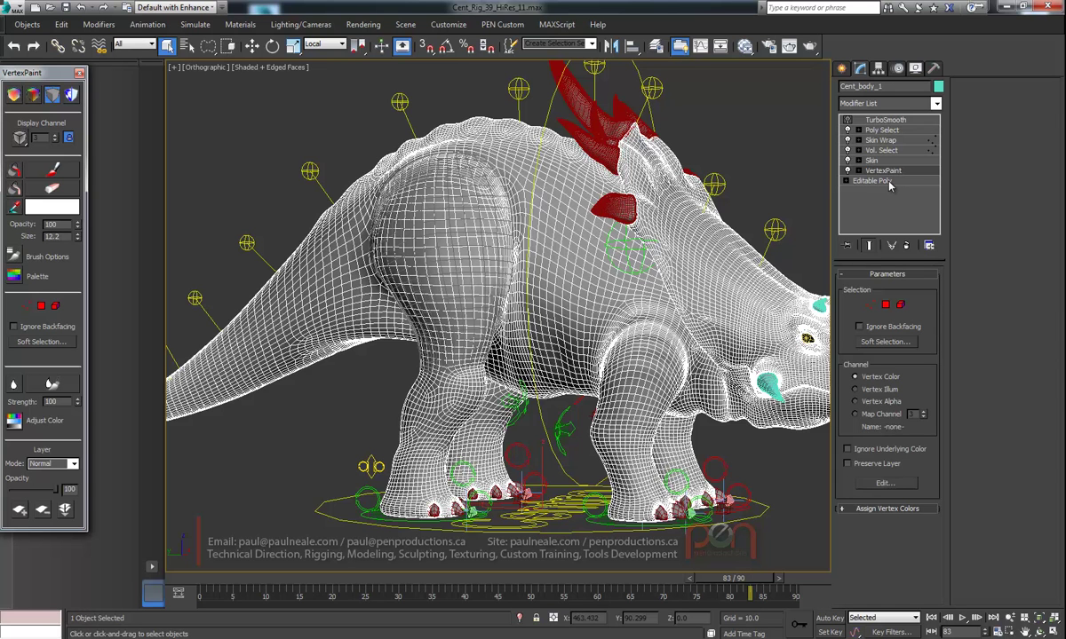
middle_click_drag(680, 240, 647, 251, "alt")
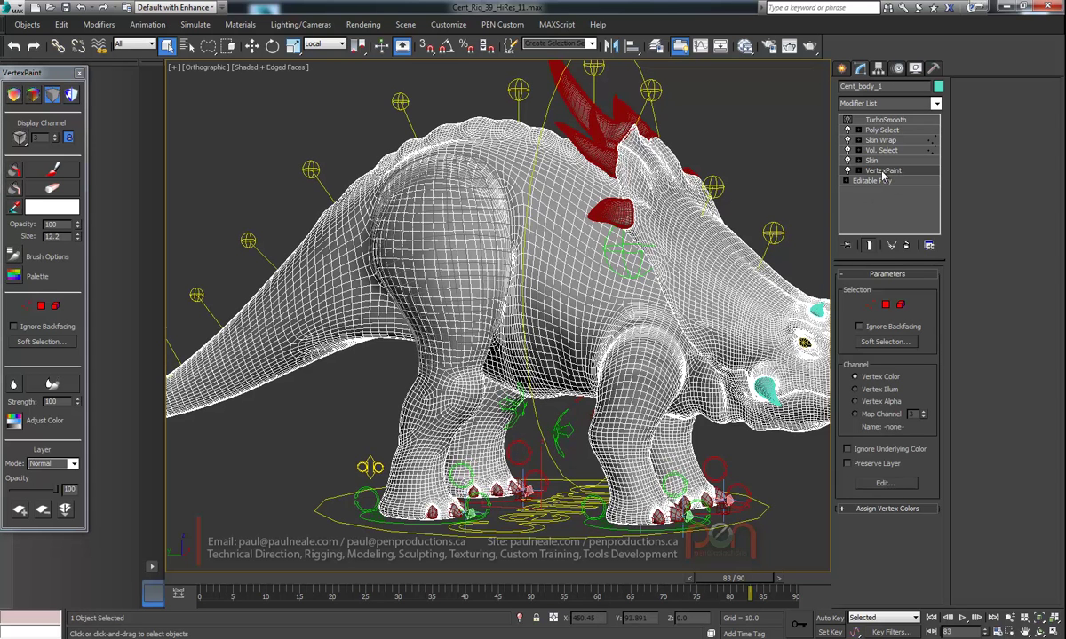
middle_click_drag(675, 178, 582, 219, "alt")
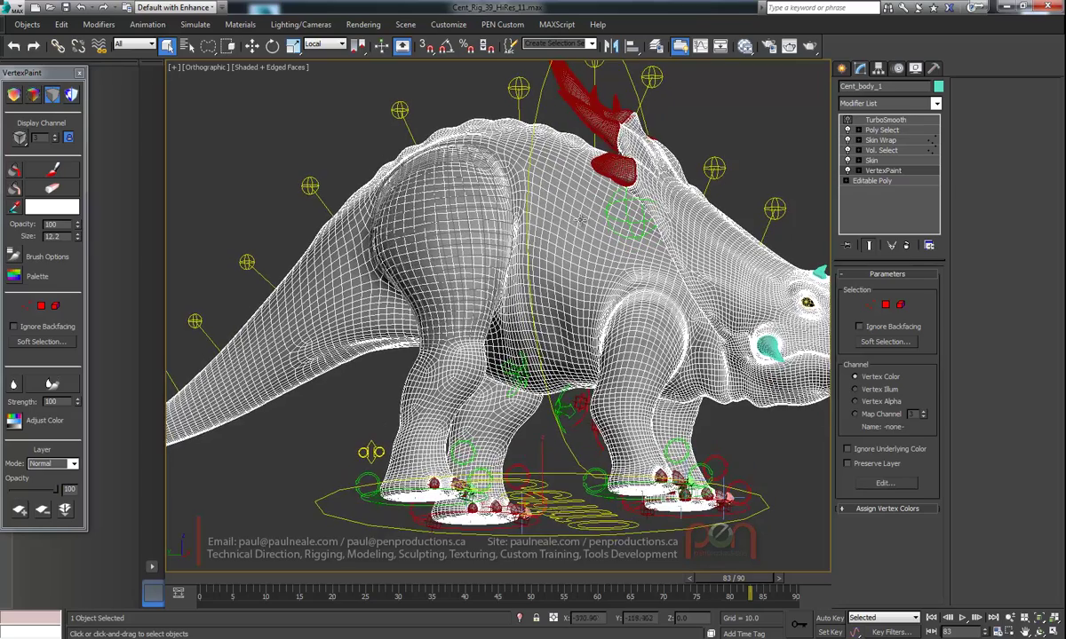
scroll(524, 182, "up", 3)
middle_click_drag(526, 184, 506, 211, "alt")
middle_click_drag(639, 252, 715, 382, "alt")
middle_click_drag(667, 263, 475, 303, "alt")
scroll(609, 299, "down", 4)
middle_click_drag(466, 195, 349, 220, "alt")
middle_click_drag(394, 249, 435, 275, "alt")
scroll(433, 245, "up", 4)
middle_click_drag(267, 231, 504, 276, "alt")
left_click(893, 122)
middle_click_drag(589, 267, 556, 263)
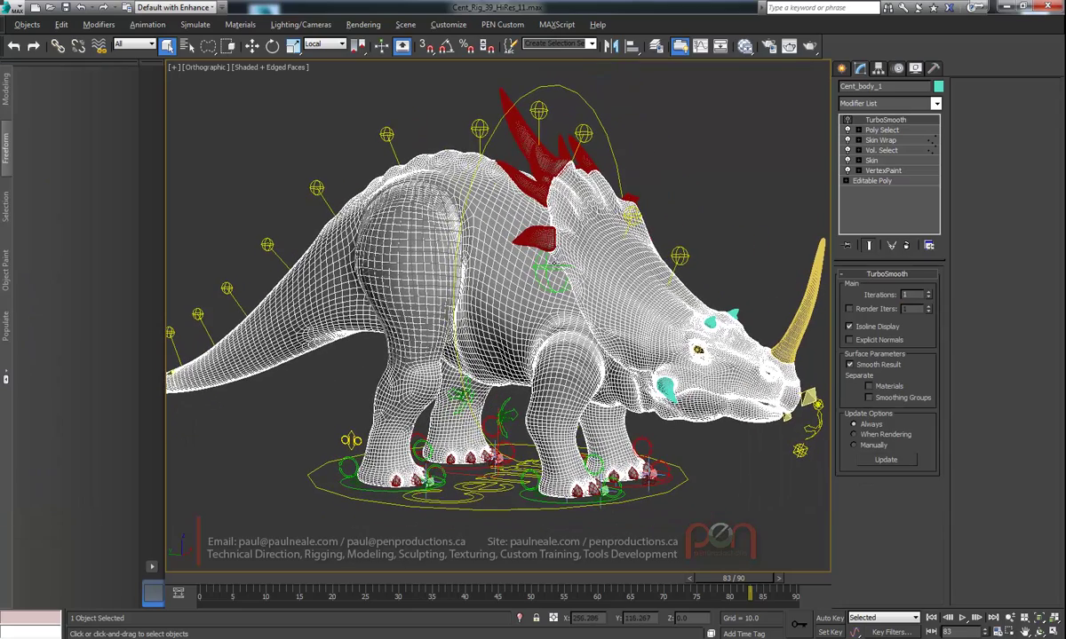